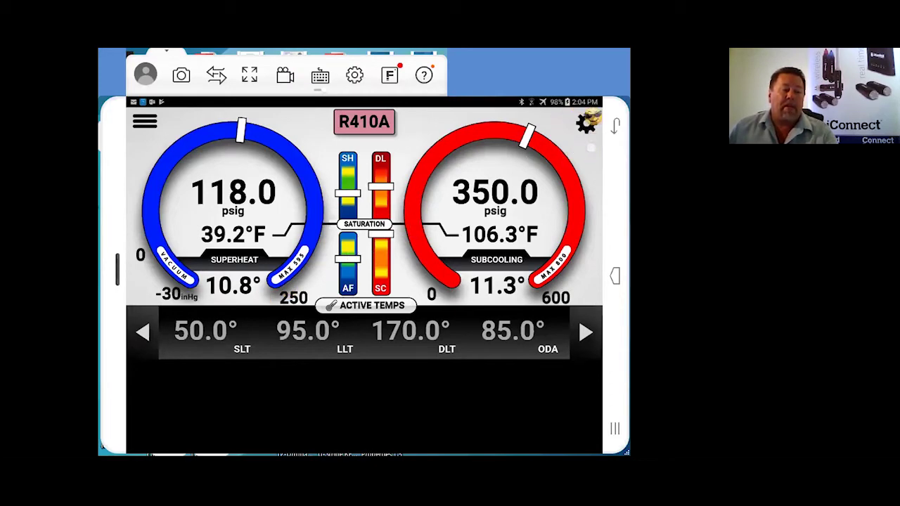
pyautogui.click(585, 124)
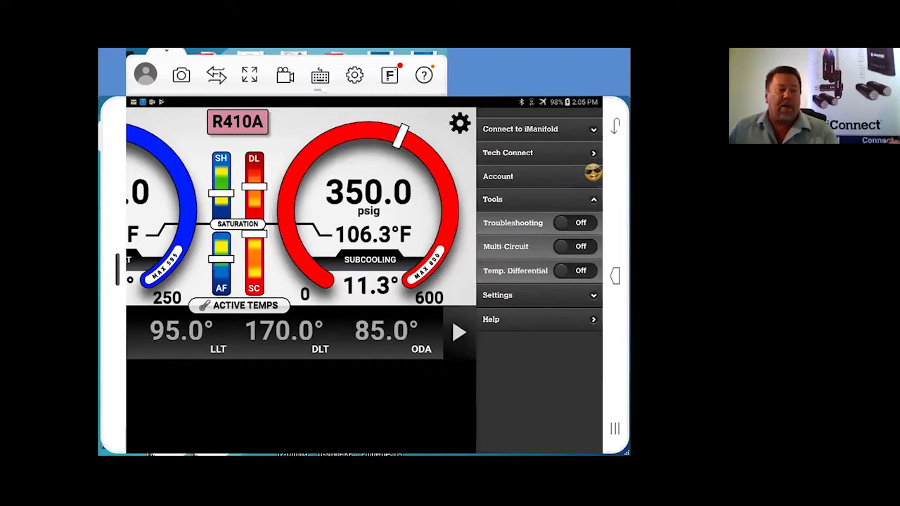
pyautogui.press('Escape')
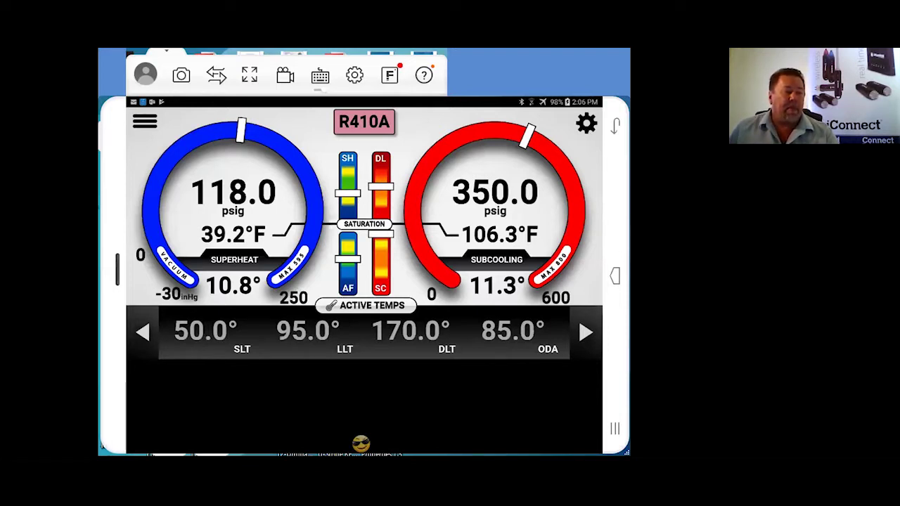
# - Start a new system profile and select R410A as its refrigerant
pyautogui.click(145, 122)
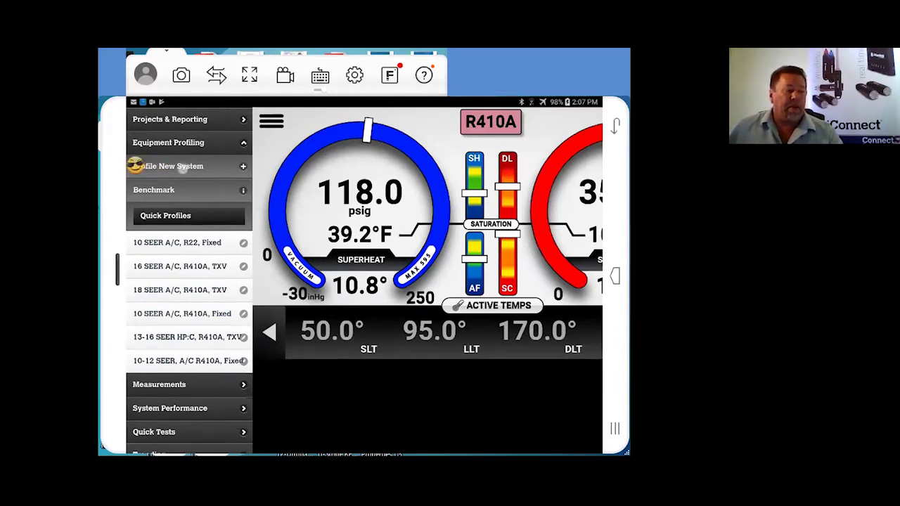
pyautogui.click(135, 165)
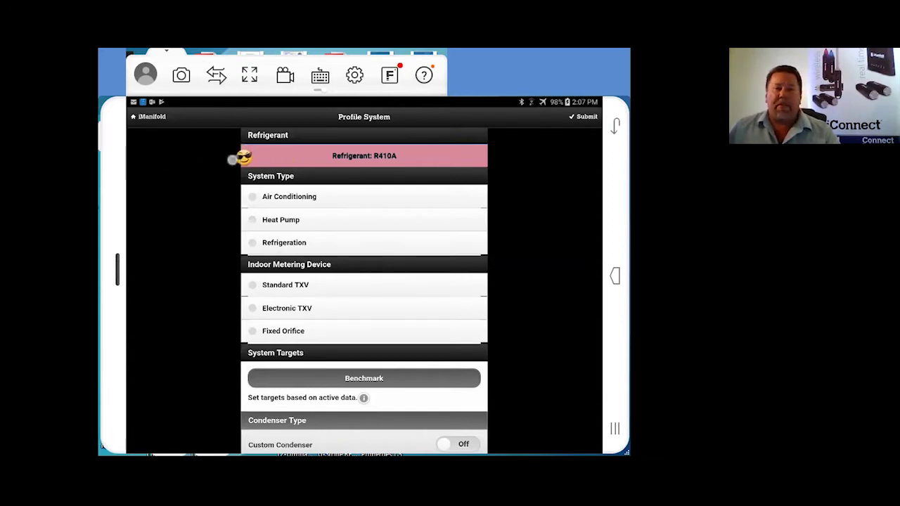
pyautogui.click(261, 159)
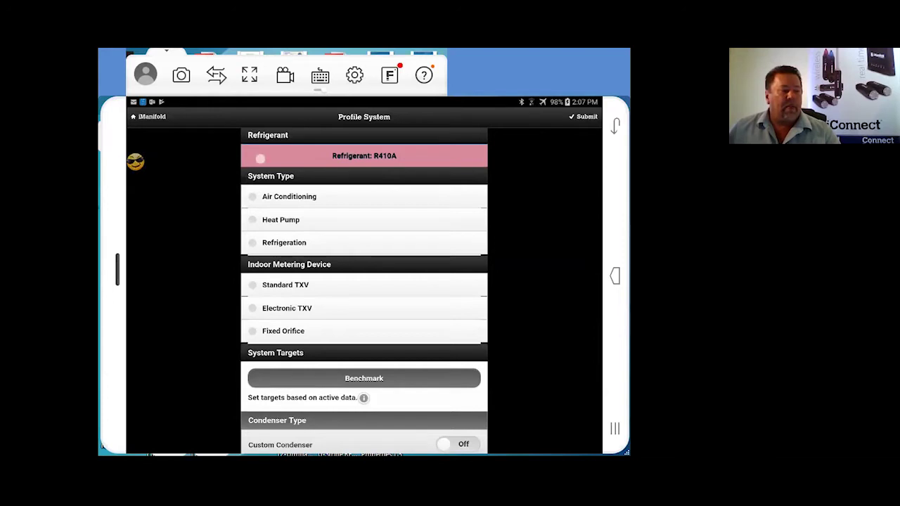
pyautogui.moveTo(303, 411); pyautogui.dragTo(300, 211)
pyautogui.moveTo(317, 392); pyautogui.dragTo(302, 377)
pyautogui.moveTo(295, 248); pyautogui.dragTo(293, 187)
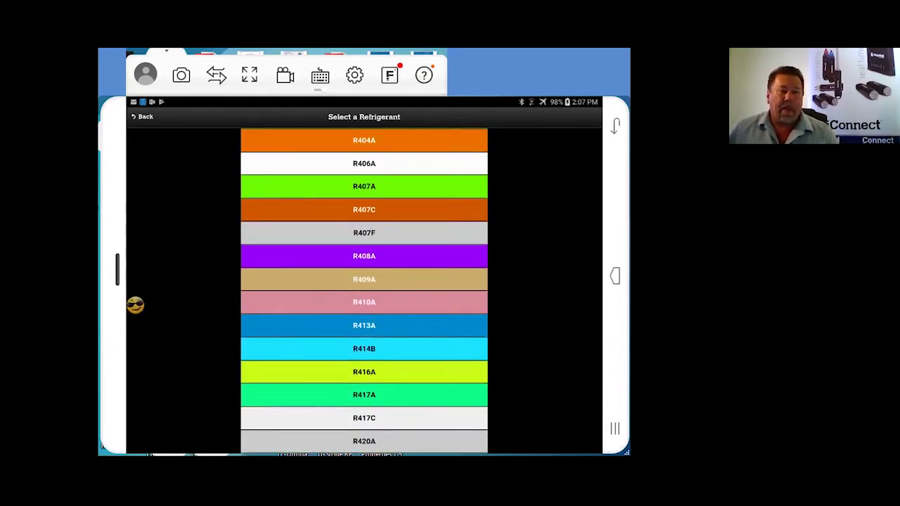
pyautogui.click(364, 302)
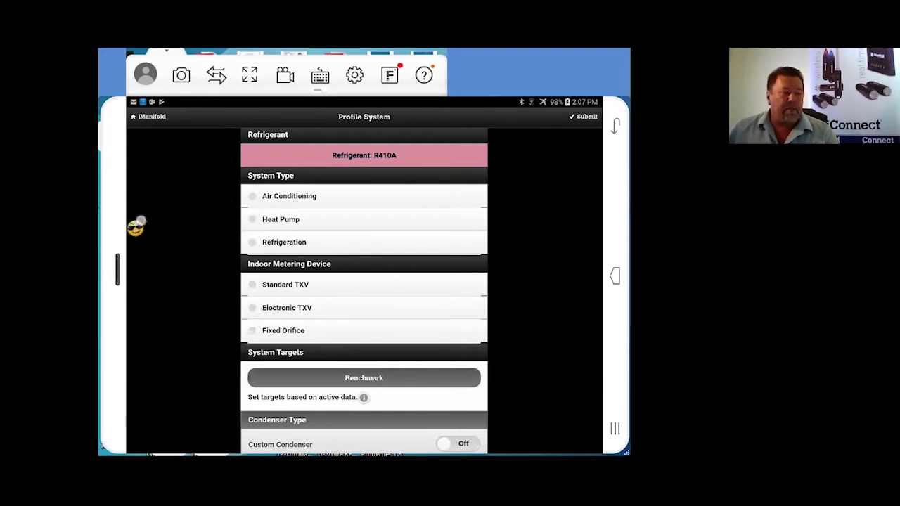
# - Set the profile's system type to Air Conditioning and its indoor metering device to Standard TXV
pyautogui.click(251, 197)
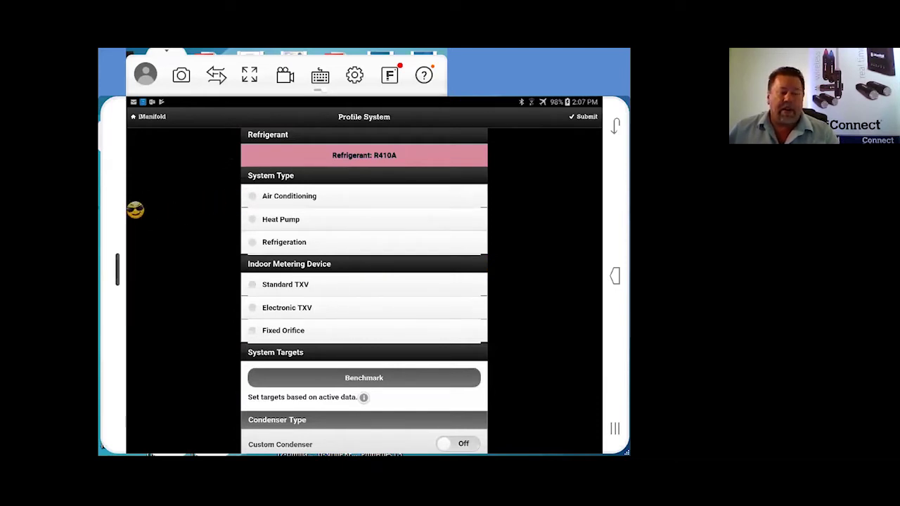
pyautogui.moveTo(196, 363); pyautogui.dragTo(192, 281)
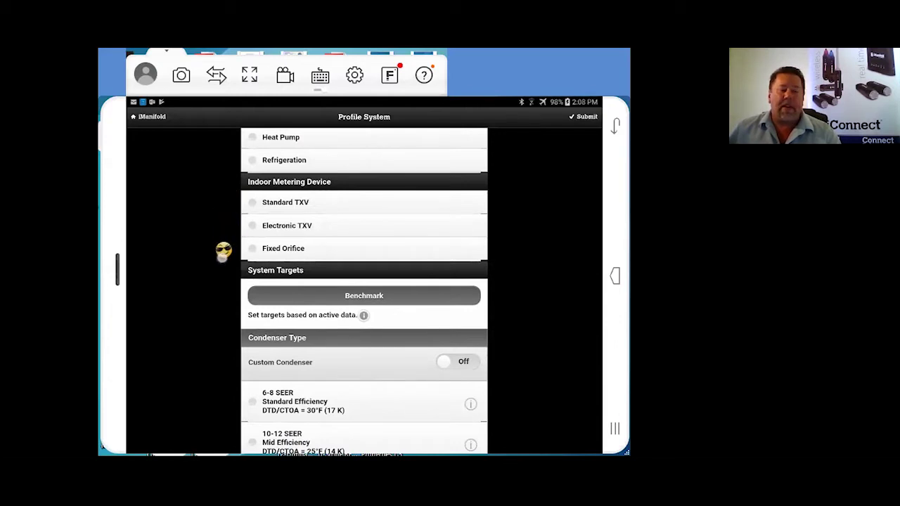
pyautogui.click(252, 202)
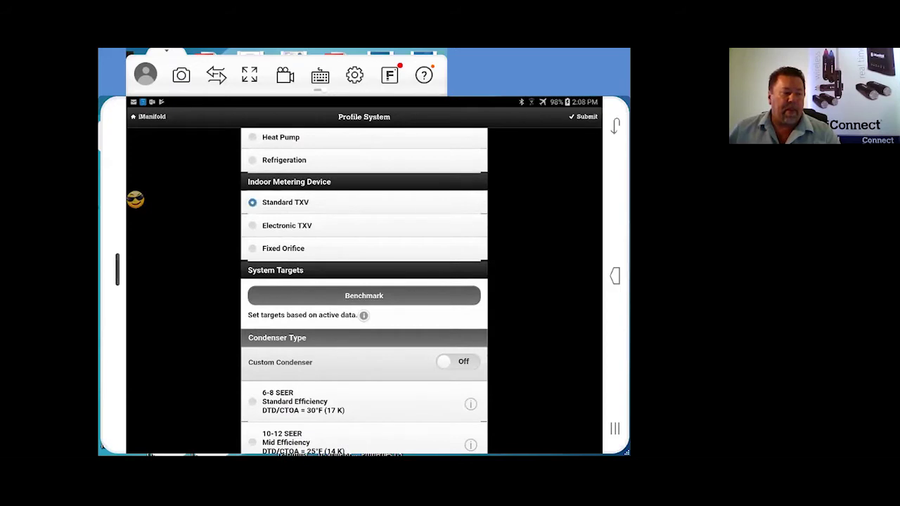
# - Choose the 13-16 SEER High Efficiency condenser and the Standard Operation evaporator with a 35°F DTD
pyautogui.moveTo(196, 329); pyautogui.dragTo(198, 220)
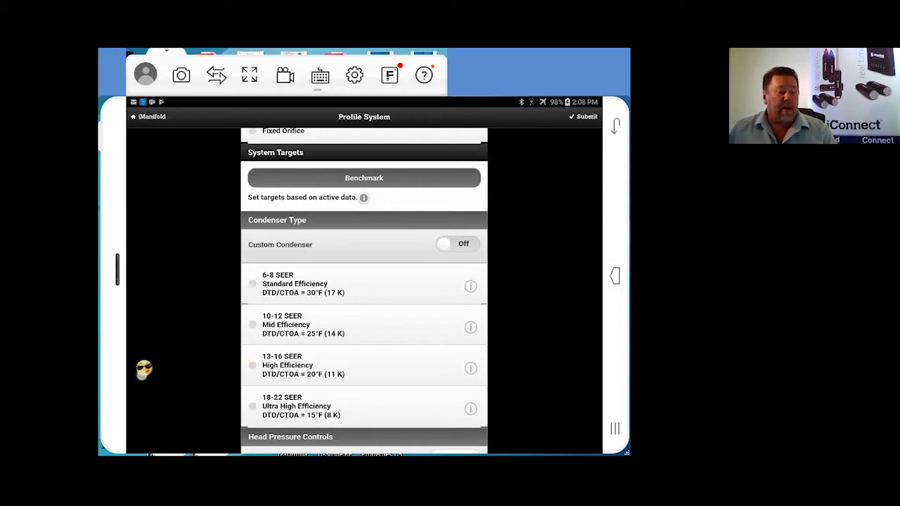
pyautogui.click(135, 366)
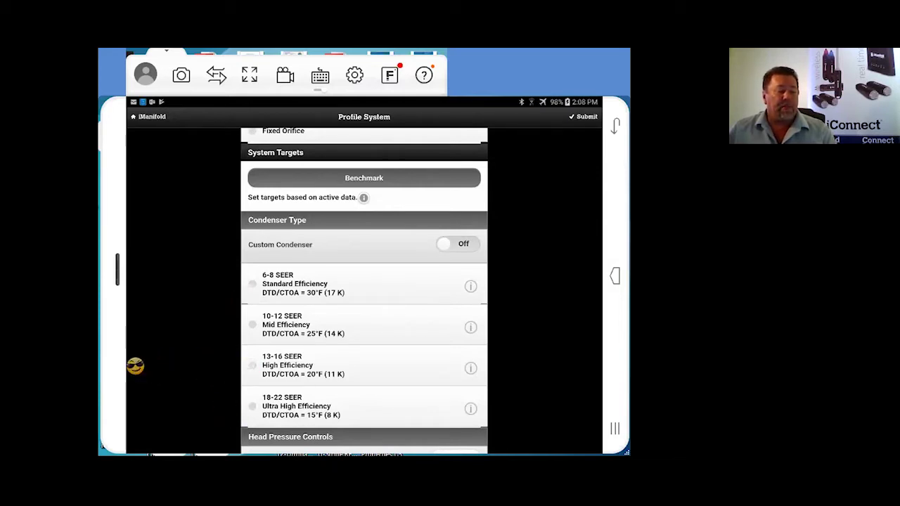
pyautogui.moveTo(218, 400); pyautogui.dragTo(194, 162)
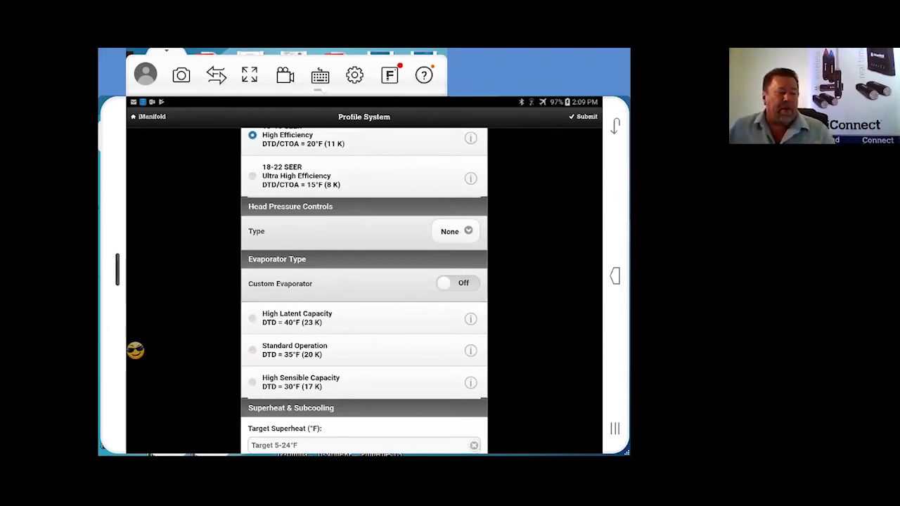
pyautogui.click(253, 350)
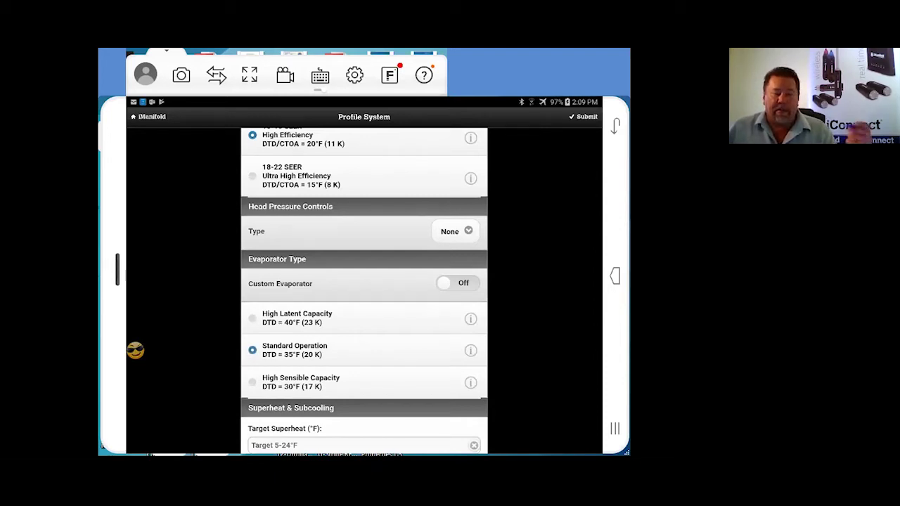
# - Keep the target subcooling at 10°F and submit the system profile with Create Quick Profile enabled
pyautogui.moveTo(215, 406); pyautogui.dragTo(199, 302)
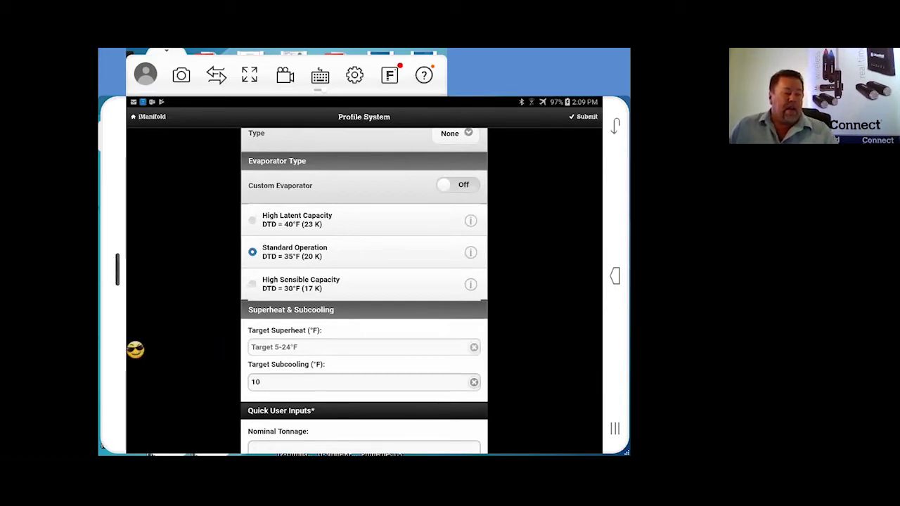
pyautogui.click(257, 382)
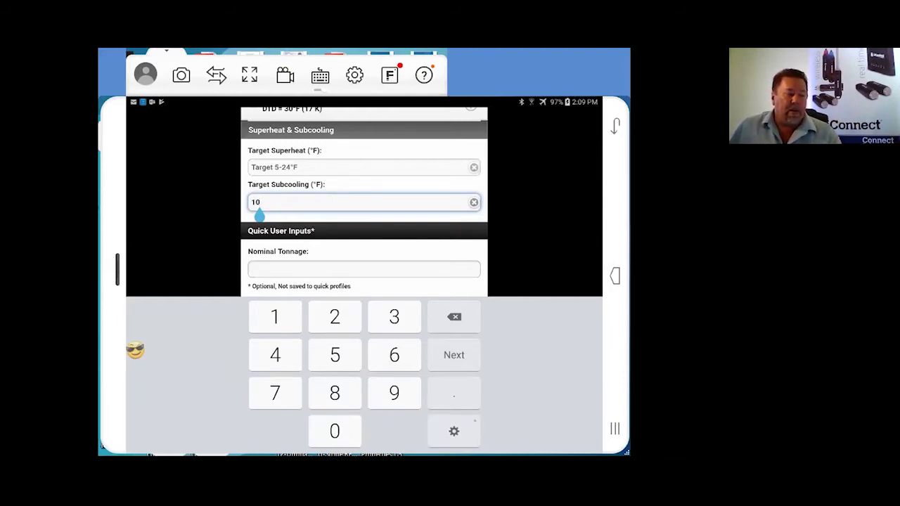
pyautogui.click(453, 354)
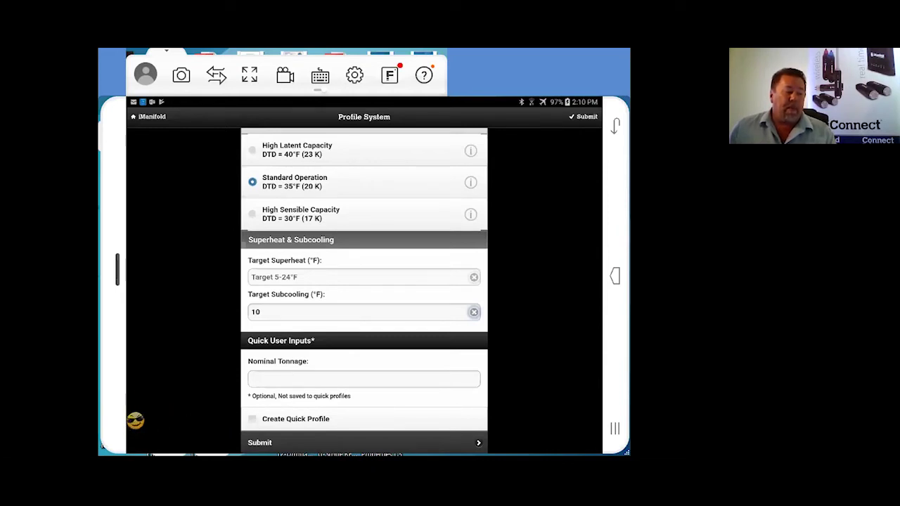
pyautogui.click(253, 419)
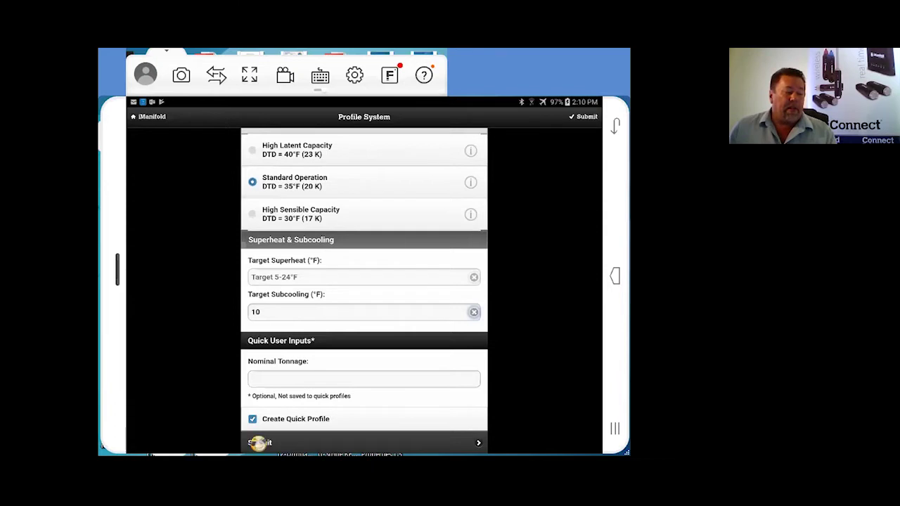
pyautogui.click(299, 444)
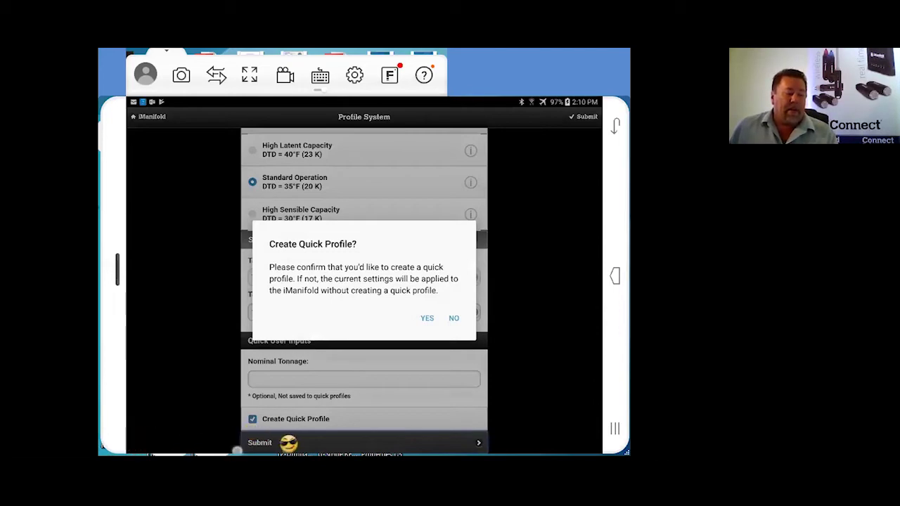
pyautogui.click(288, 443)
pyautogui.click(288, 443)
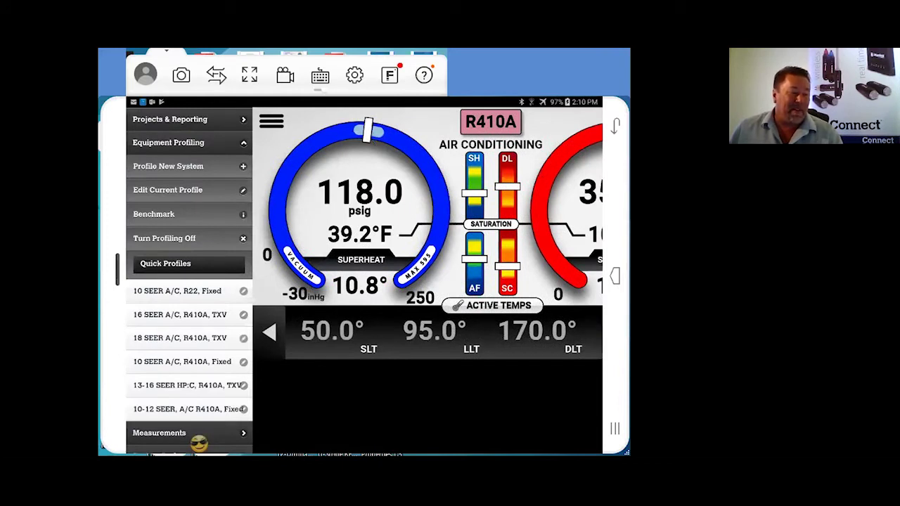
# - Start another new system profile for Air Conditioning with a Standard TXV indoor metering device
pyautogui.click(167, 166)
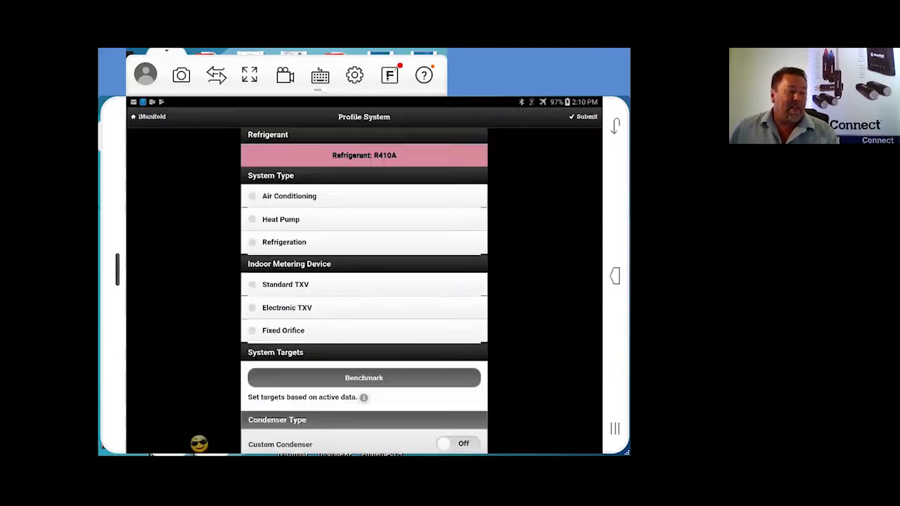
pyautogui.click(253, 196)
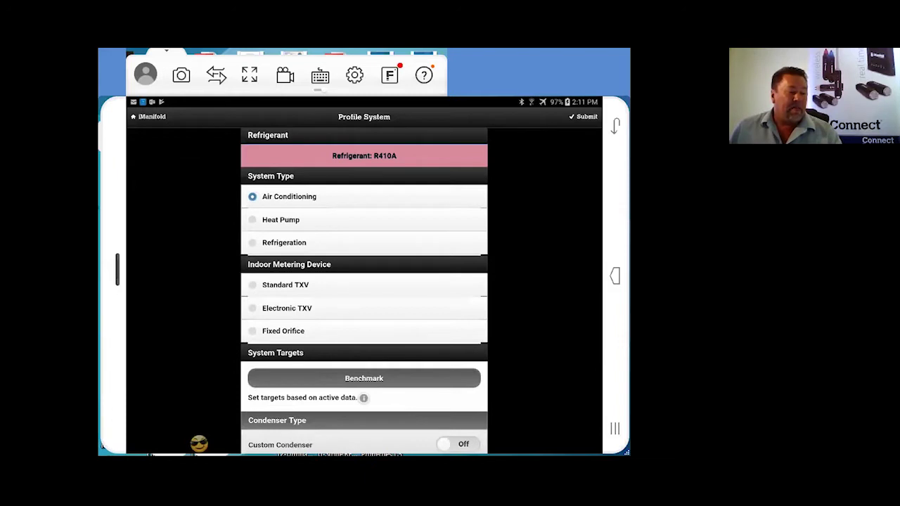
pyautogui.click(252, 285)
# - Set the condenser type to 13-16 SEER High Efficiency and the evaporator type to Standard Operation
pyautogui.moveTo(202, 365); pyautogui.dragTo(188, 257)
pyautogui.moveTo(193, 313); pyautogui.dragTo(189, 242)
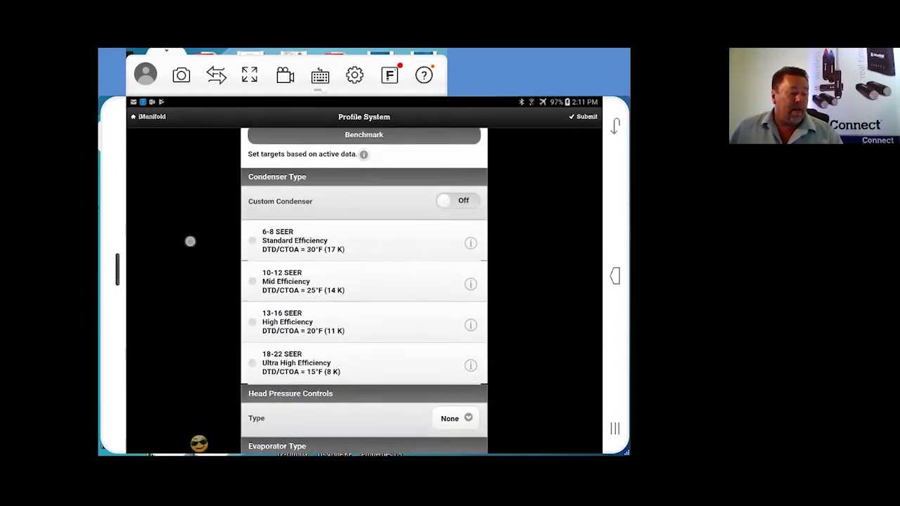
pyautogui.click(252, 322)
pyautogui.moveTo(176, 357); pyautogui.dragTo(168, 225)
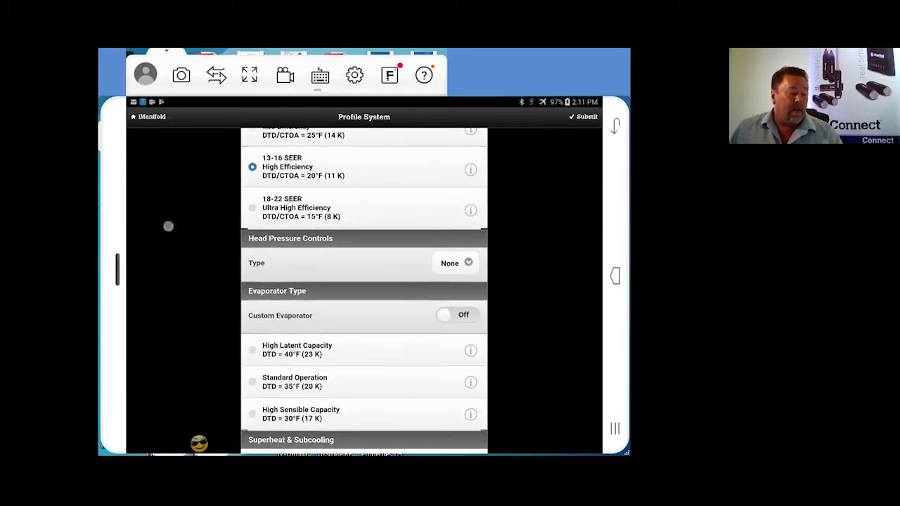
pyautogui.moveTo(183, 354); pyautogui.dragTo(162, 199)
pyautogui.click(253, 342)
# - Submit the profile as a quick profile, confirm its creation and have it named automatically
pyautogui.click(253, 419)
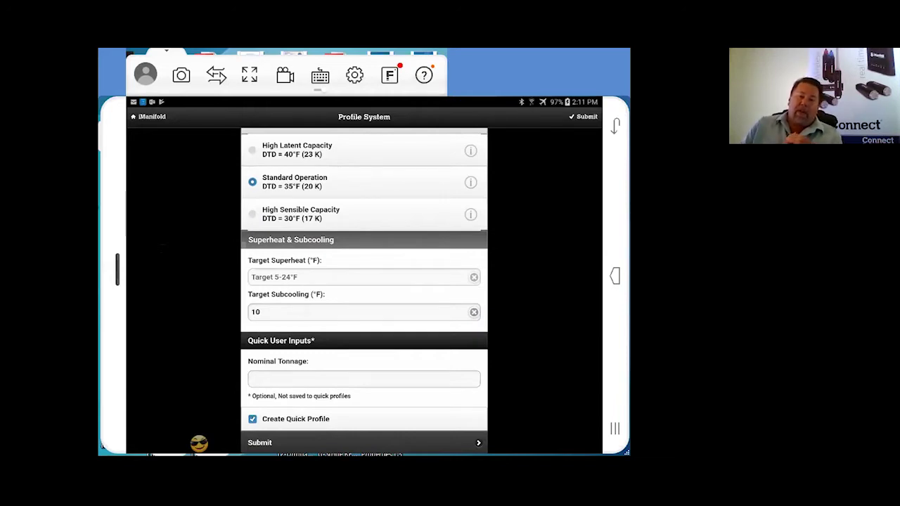
pyautogui.click(261, 445)
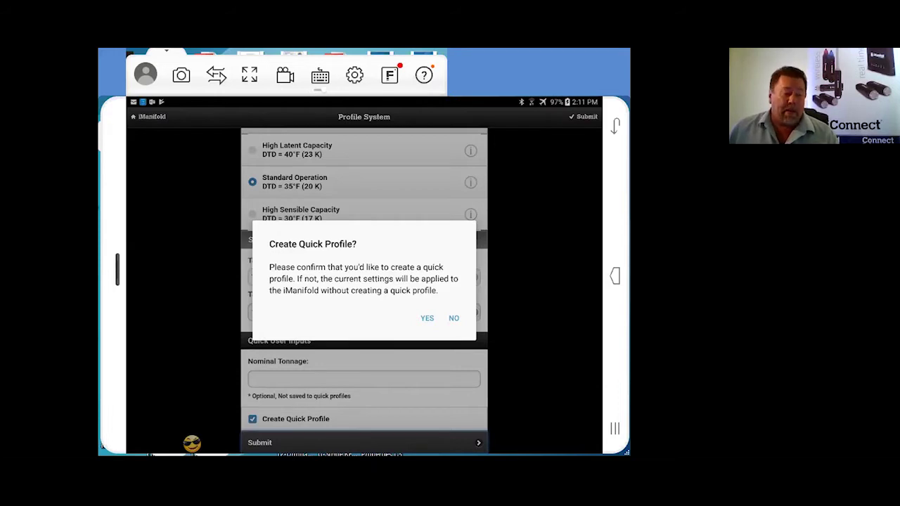
pyautogui.click(427, 318)
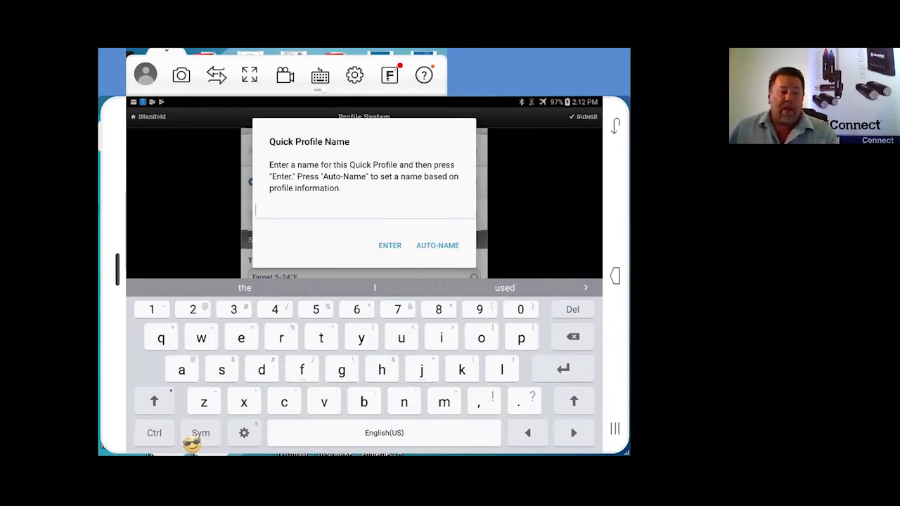
pyautogui.click(437, 245)
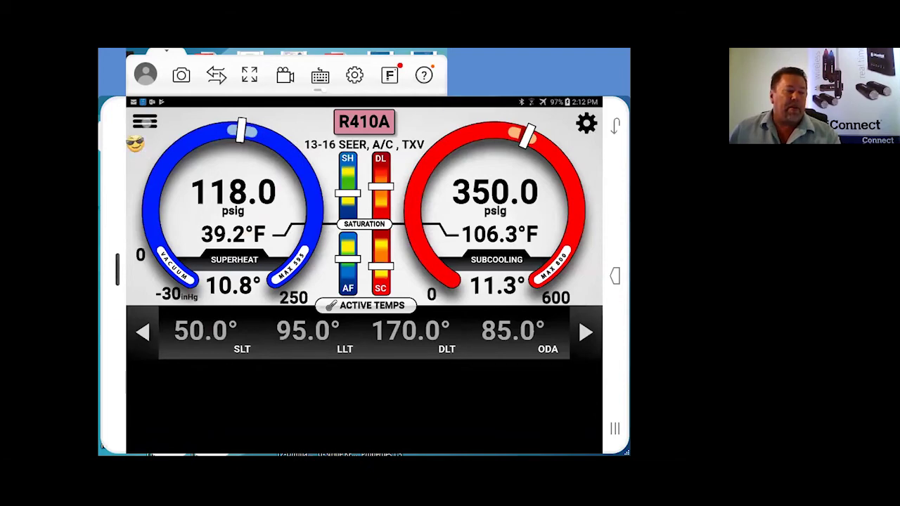
# - Check the saved quick profiles list for the newly created 13-16 SEER air conditioning profile
pyautogui.click(142, 125)
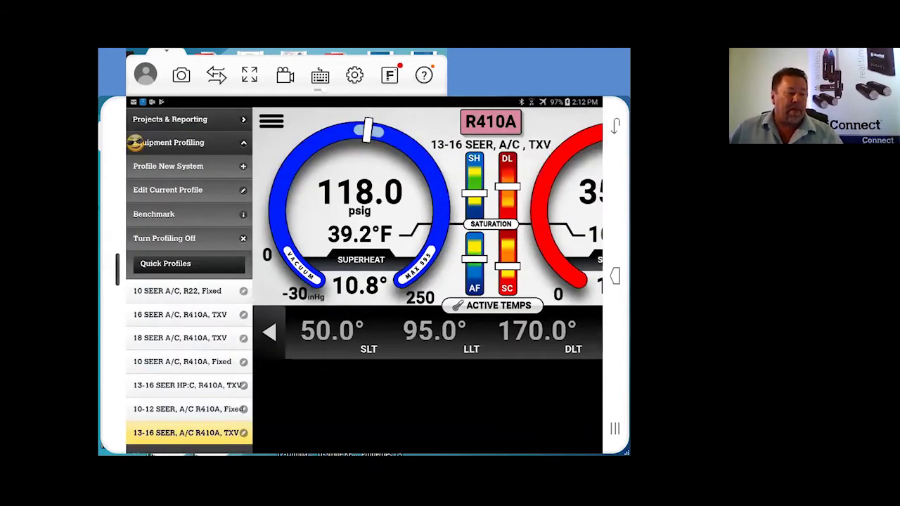
pyautogui.scroll(-3, 133, 142)
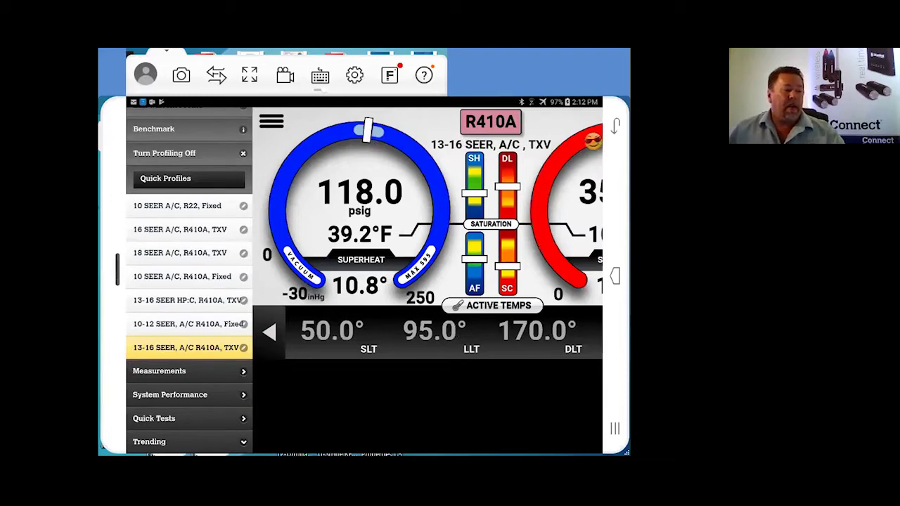
pyautogui.click(592, 141)
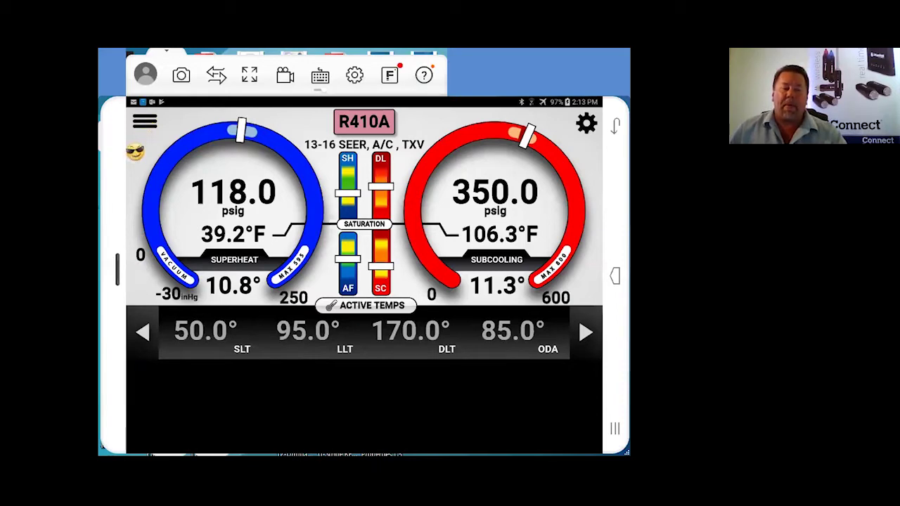
# - Set the nominal tonnage to 3 tons in the Airflow & Nominal Tonnage measurements and submit them
pyautogui.click(144, 121)
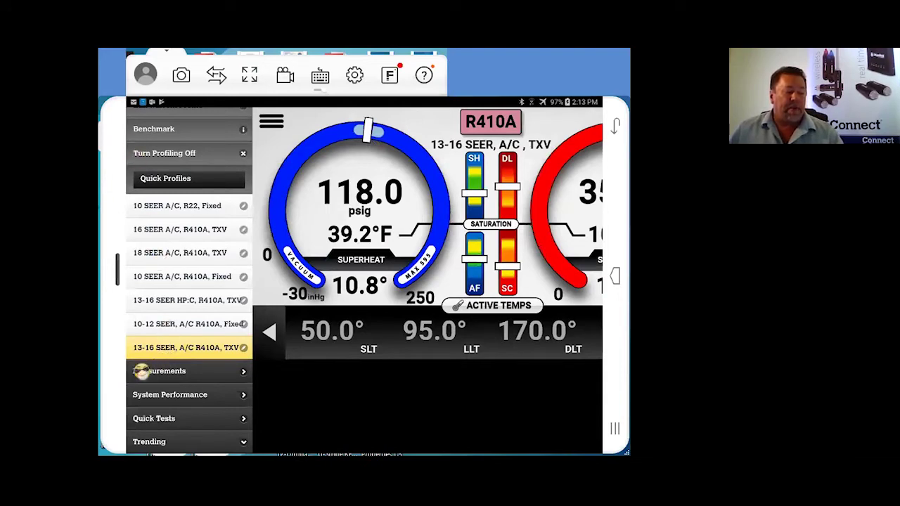
pyautogui.click(135, 373)
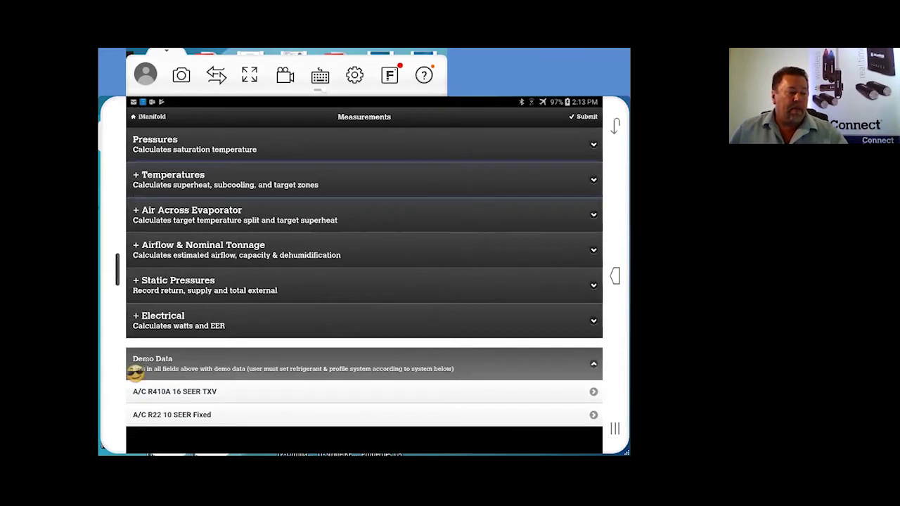
pyautogui.click(161, 252)
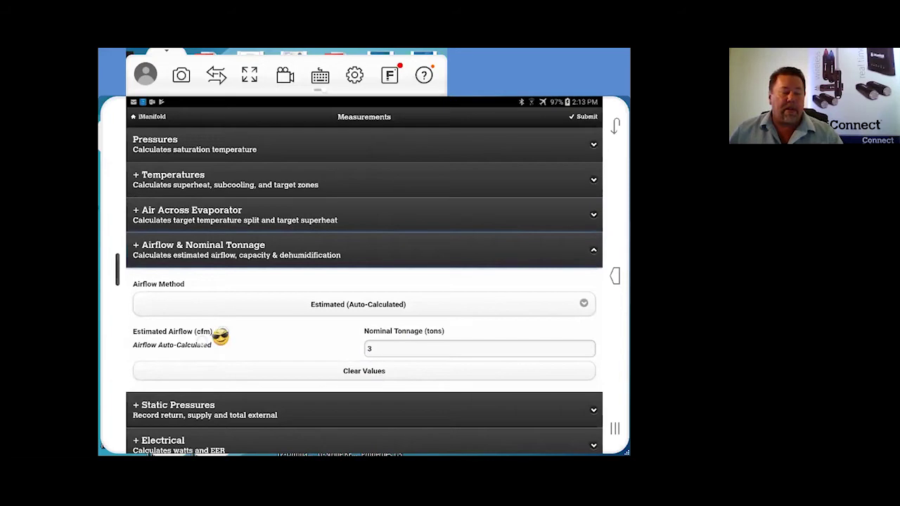
pyautogui.click(390, 346)
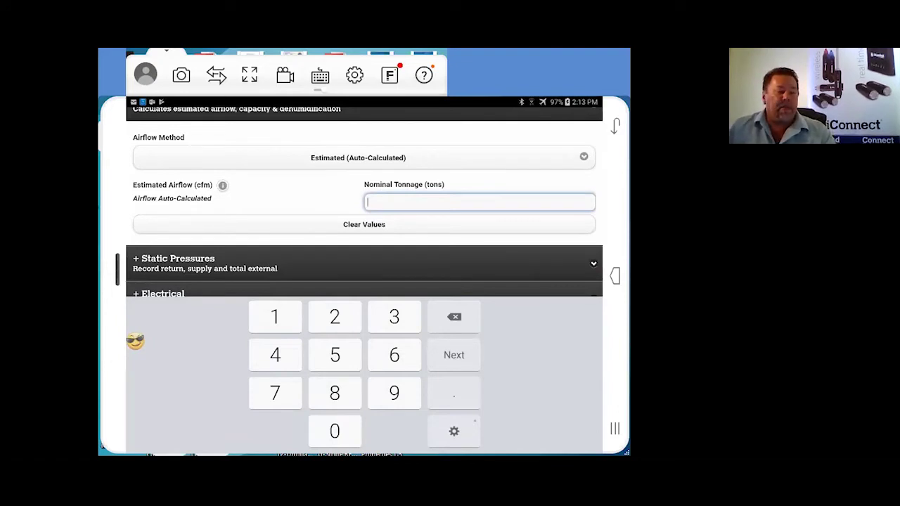
pyautogui.write('2.5')
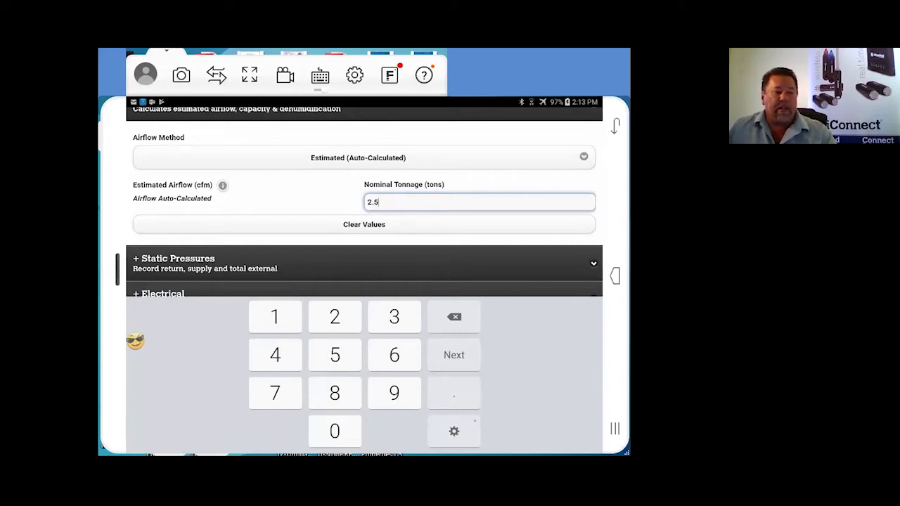
pyautogui.press('BackSpace')
pyautogui.press('BackSpace')
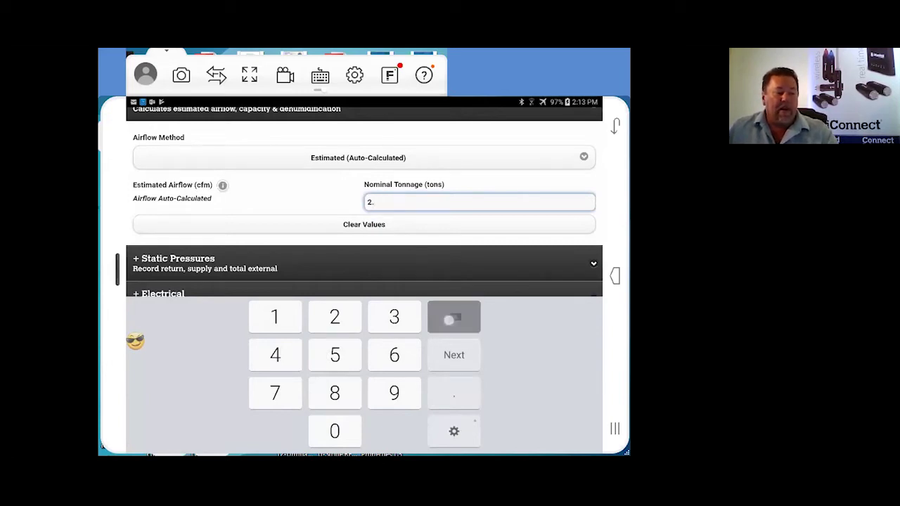
pyautogui.write('3')
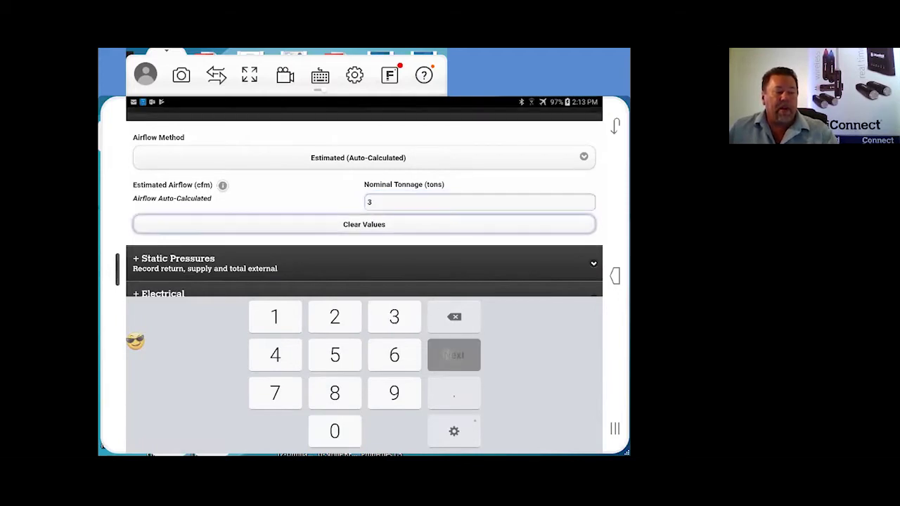
pyautogui.press('Escape')
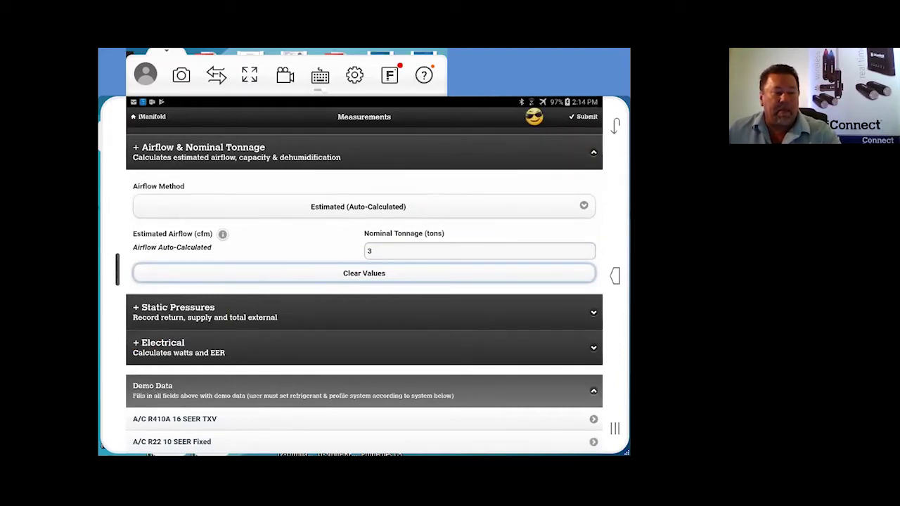
pyautogui.click(582, 116)
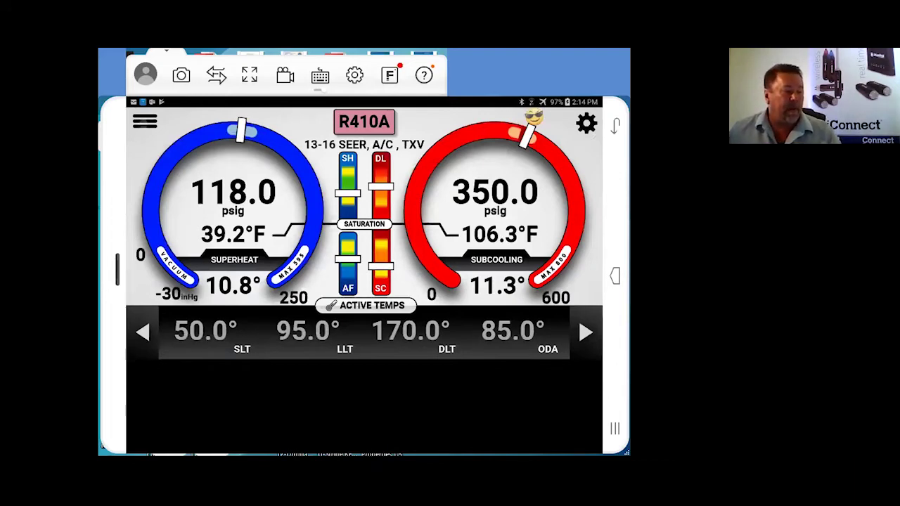
# - Clear the voltage and current values of the air handler/furnace blower in the Electrical measurements
pyautogui.click(144, 121)
pyautogui.click(146, 371)
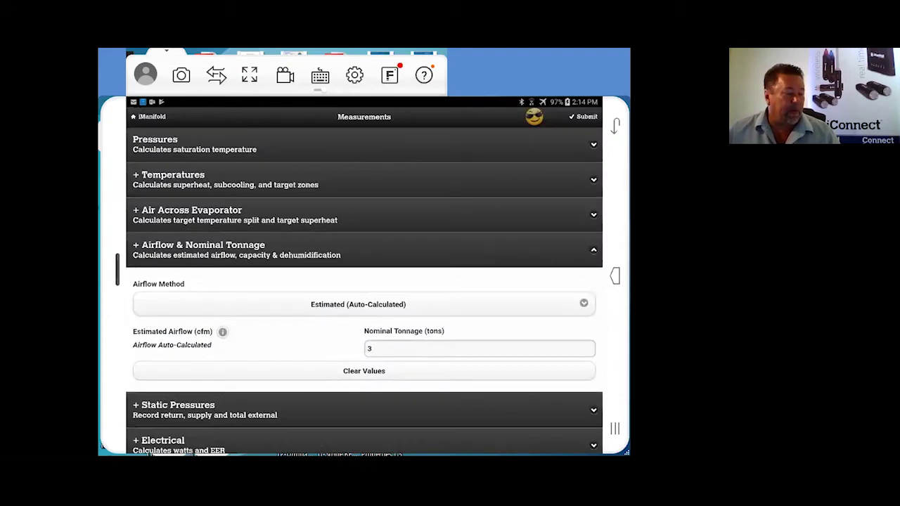
pyautogui.click(160, 442)
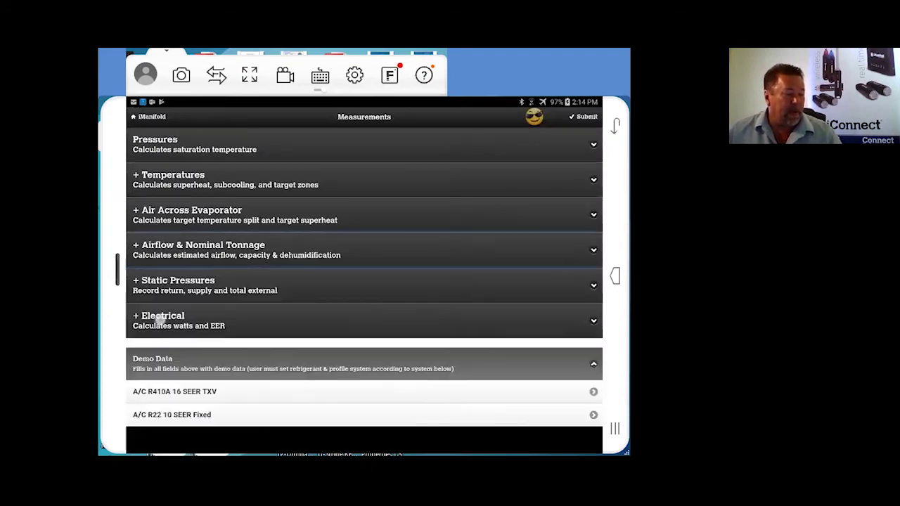
pyautogui.moveTo(258, 431); pyautogui.dragTo(226, 141)
pyautogui.scroll(-5, 364, 290)
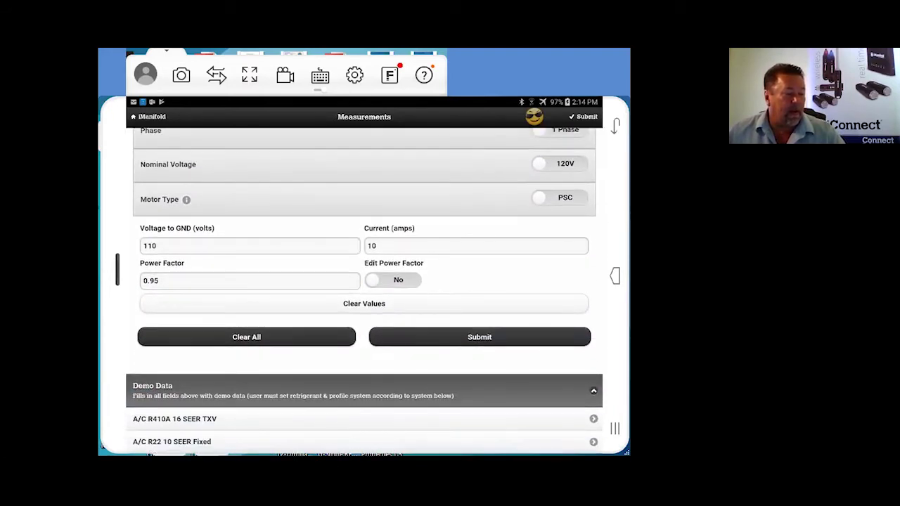
pyautogui.click(392, 309)
pyautogui.click(398, 312)
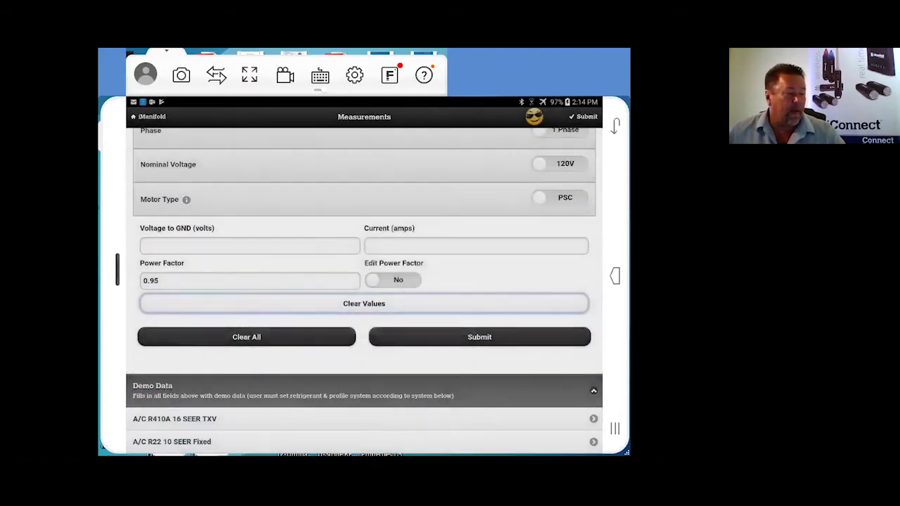
# - Clear the condenser's L1 and L2 voltage and current values, collapse the Electrical section and return to the gauge screen
pyautogui.scroll(3, 364, 291)
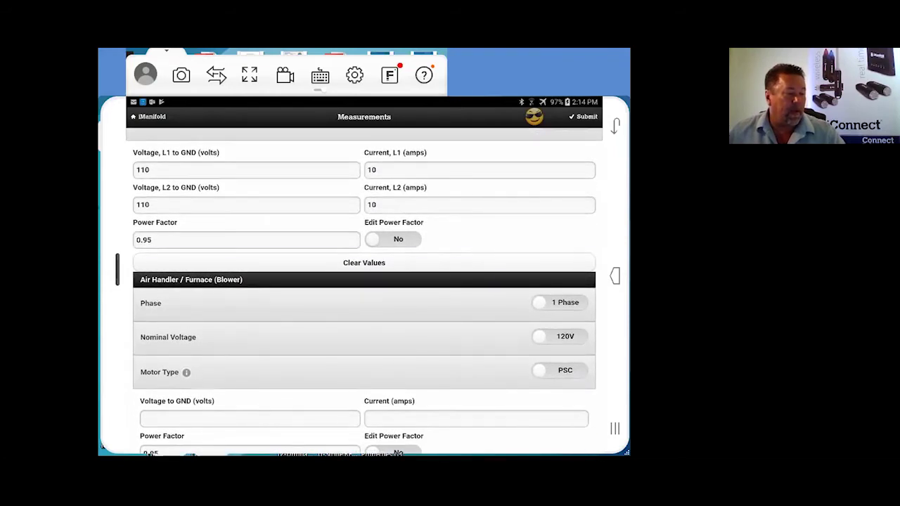
pyautogui.click(364, 262)
pyautogui.click(404, 311)
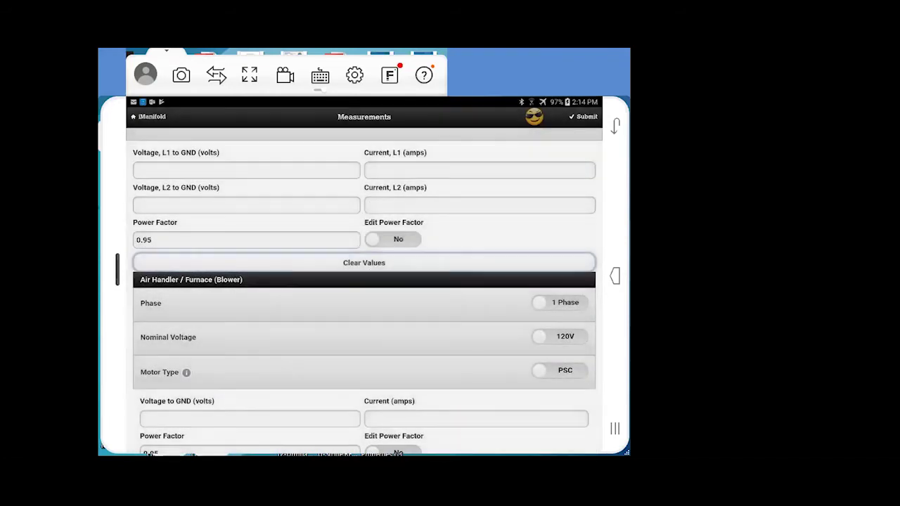
pyautogui.scroll(5, 364, 291)
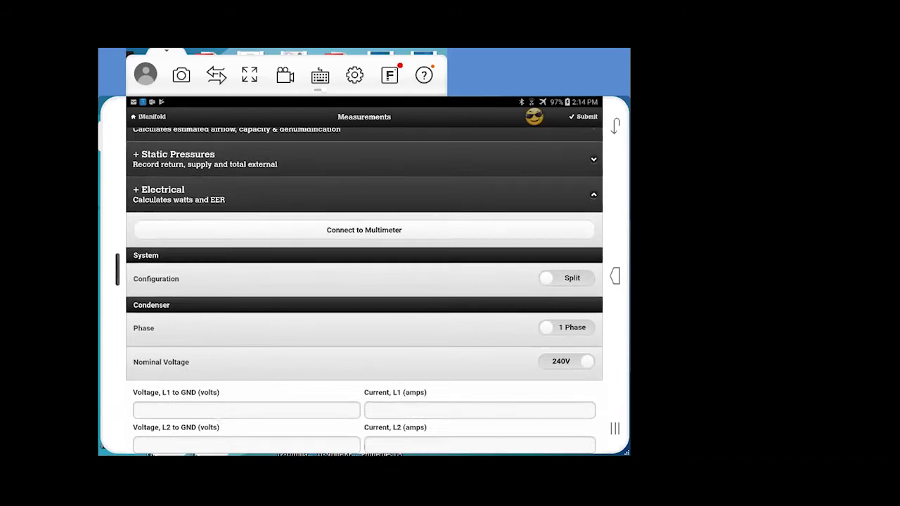
pyautogui.scroll(2, 365, 291)
pyautogui.click(162, 320)
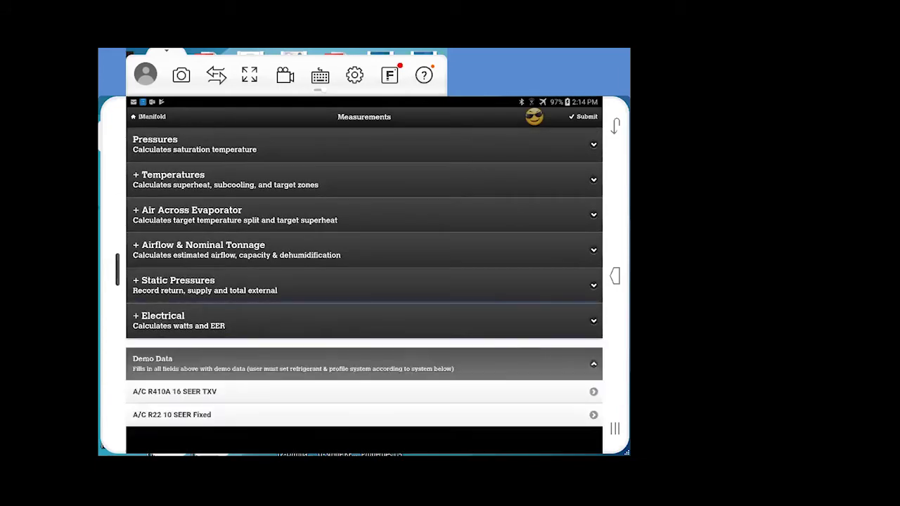
pyautogui.click(144, 117)
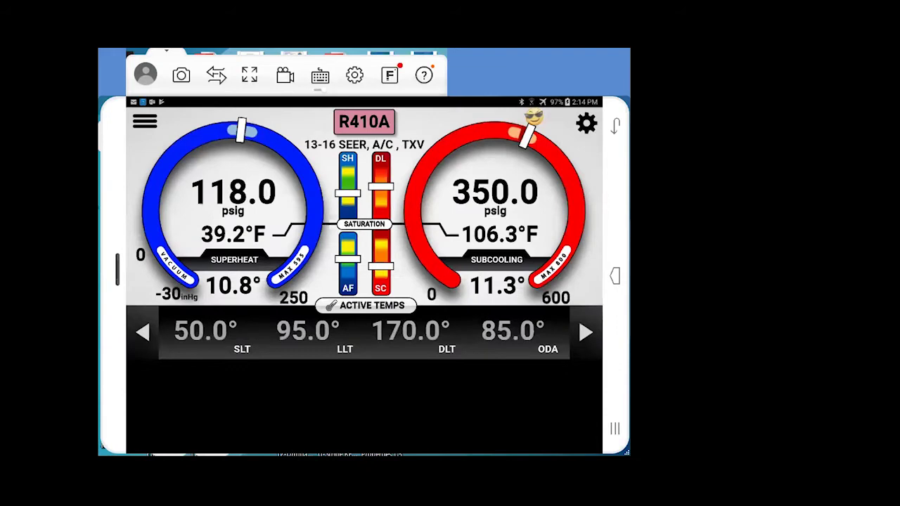
# - Review the list of measurement categories with all sections collapsed and return to the gauge screen
pyautogui.click(145, 121)
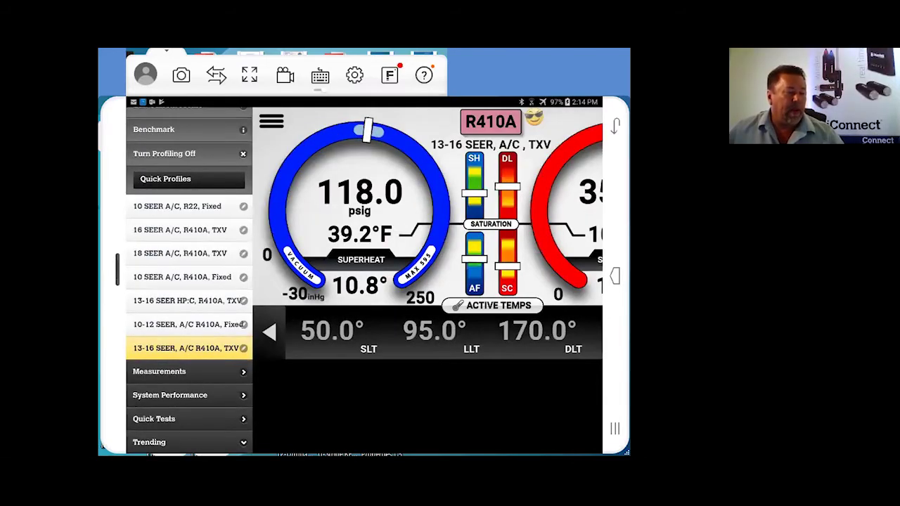
pyautogui.click(159, 372)
pyautogui.click(203, 250)
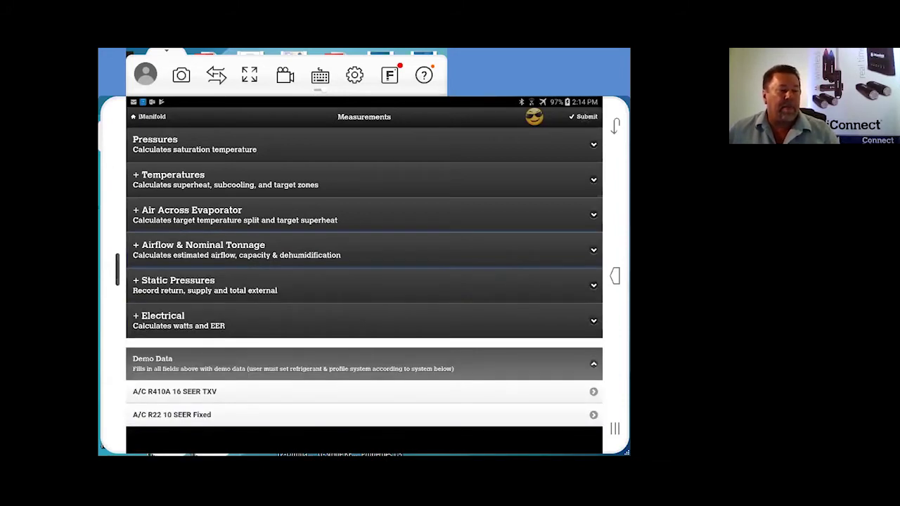
pyautogui.click(175, 392)
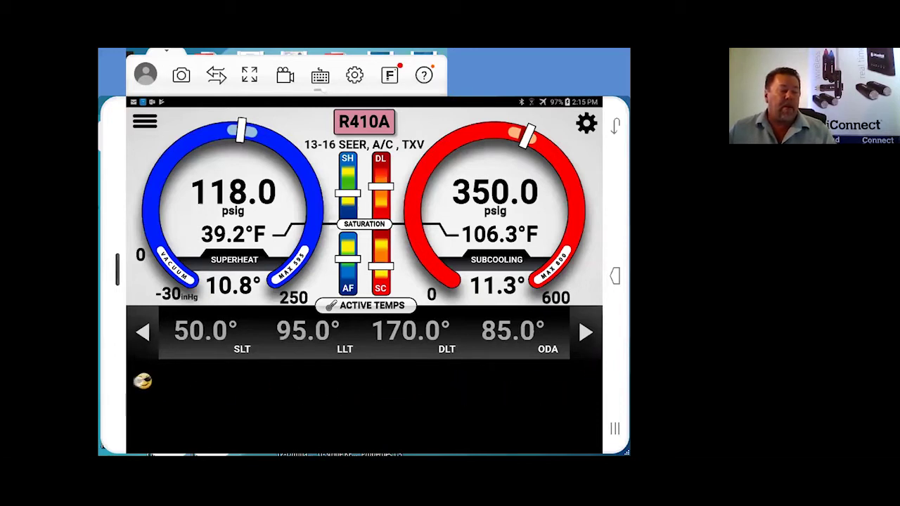
# - Browse the readings below the gauges to the Performance values for tons, BTUH and temperature split
pyautogui.click(142, 333)
pyautogui.click(585, 332)
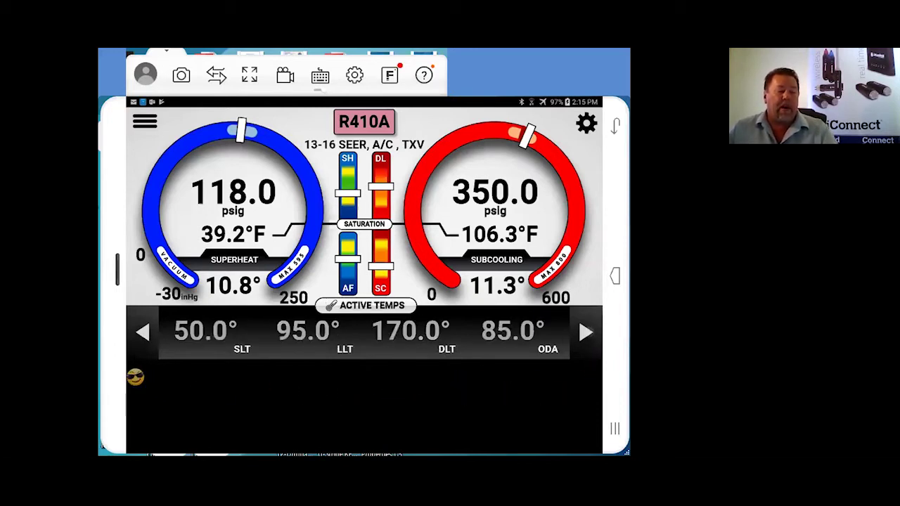
pyautogui.click(585, 331)
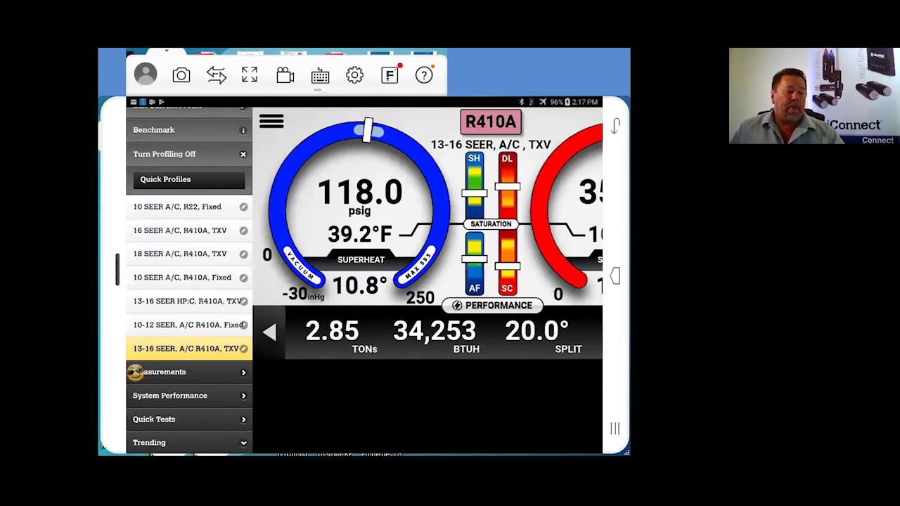
# - Open the Electrical measurements and review the condenser and blower phase, voltage, current and power factor fields
pyautogui.click(135, 372)
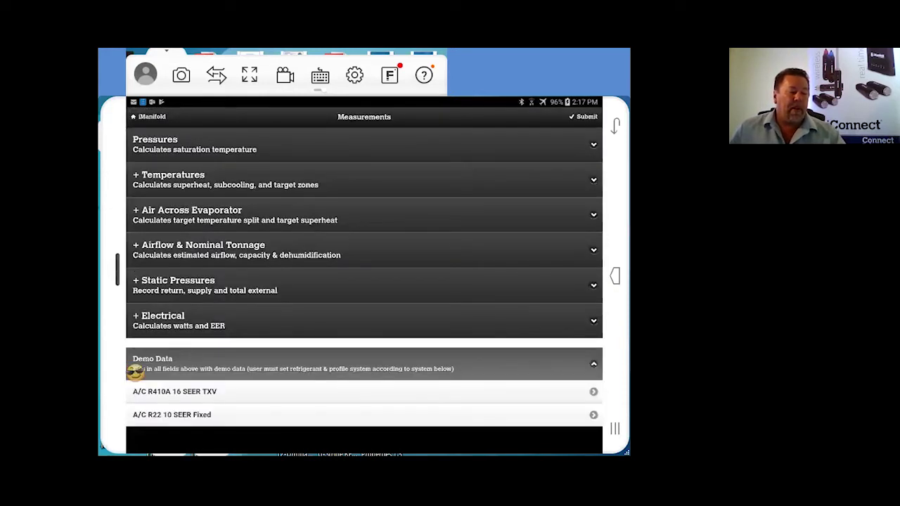
pyautogui.click(135, 324)
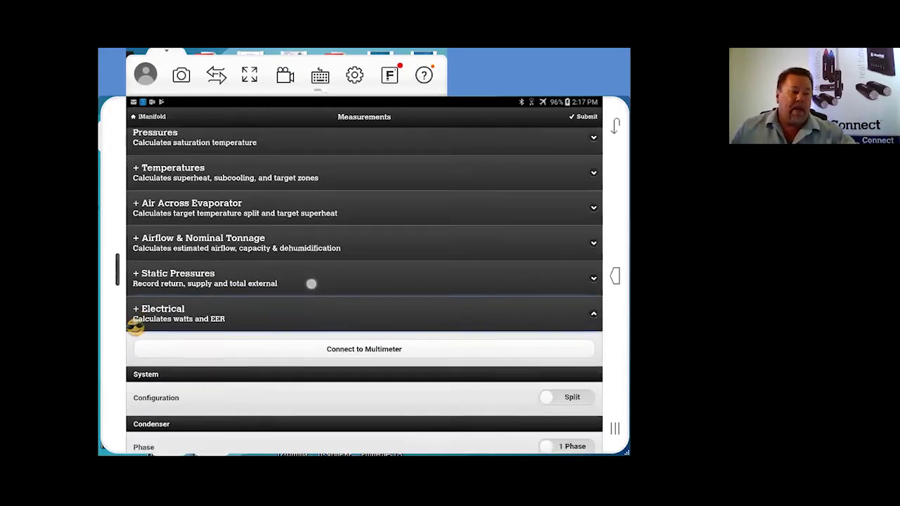
pyautogui.moveTo(312, 283); pyautogui.dragTo(279, 121)
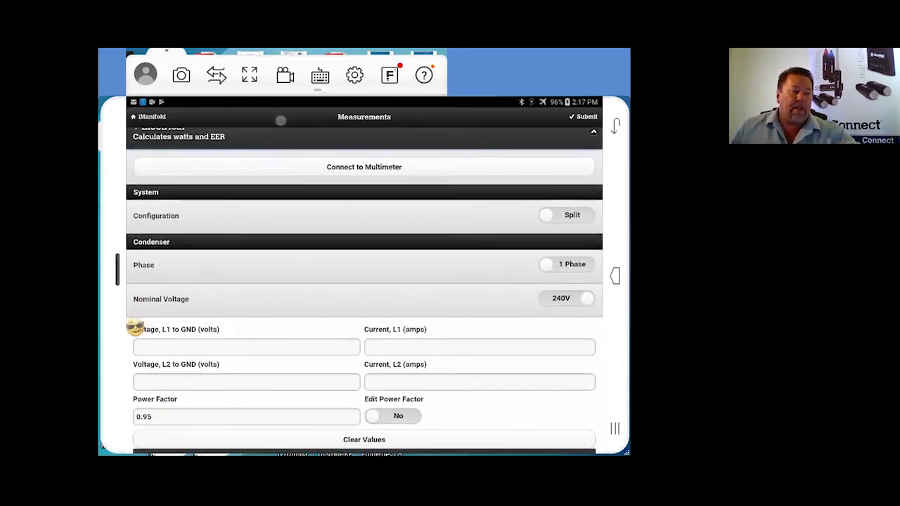
pyautogui.moveTo(298, 169); pyautogui.dragTo(289, 156)
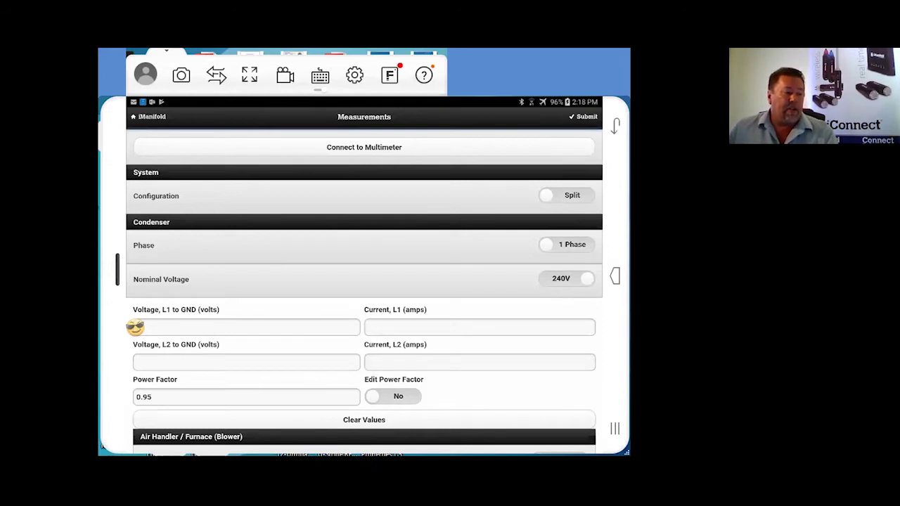
pyautogui.scroll(-3, 135, 327)
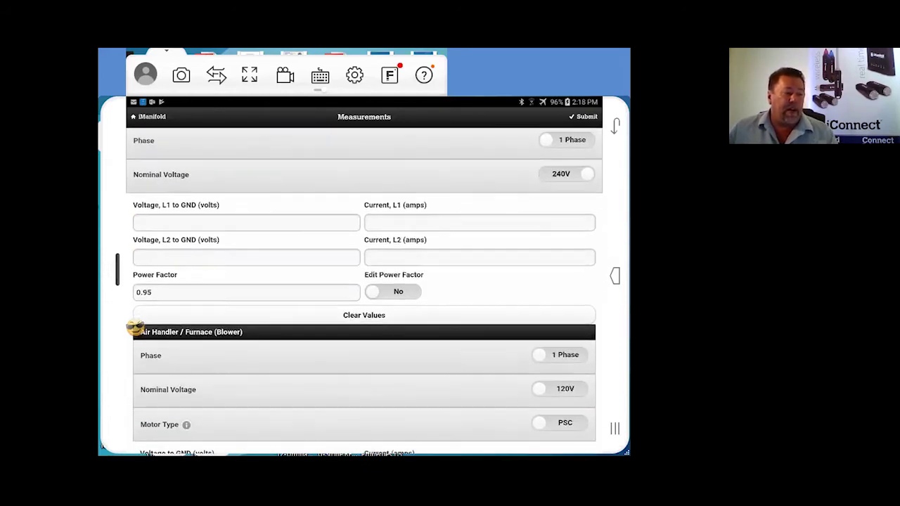
pyautogui.scroll(2, 135, 327)
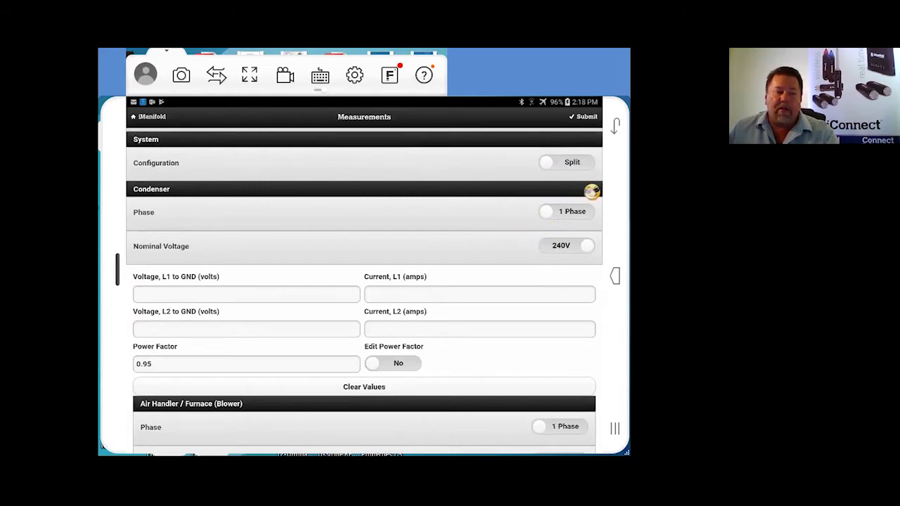
# - Switch the electrical configuration to a Package system with 3 Phase power and a 480V nominal voltage
pyautogui.click(586, 163)
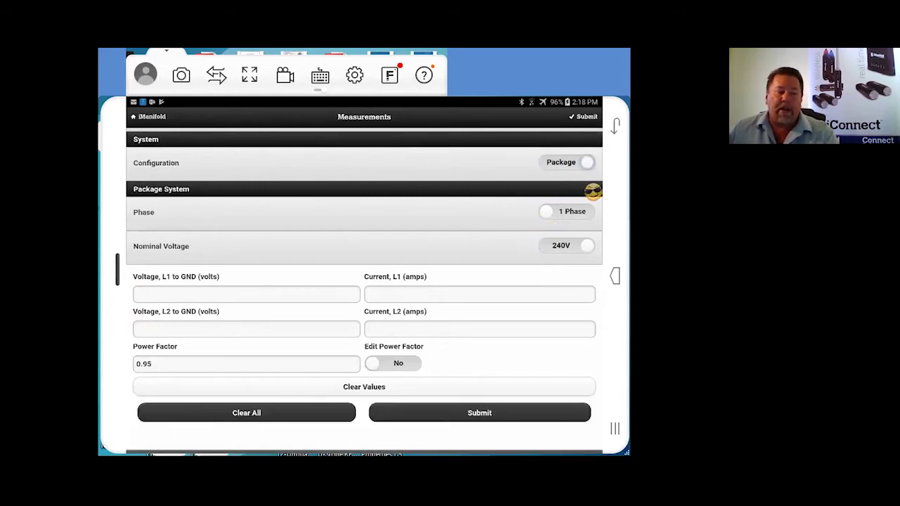
pyautogui.click(587, 211)
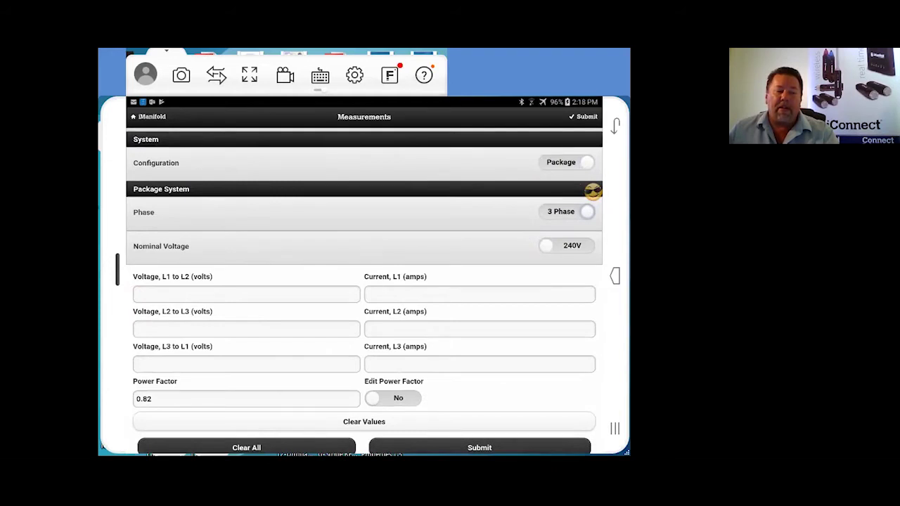
pyautogui.click(569, 245)
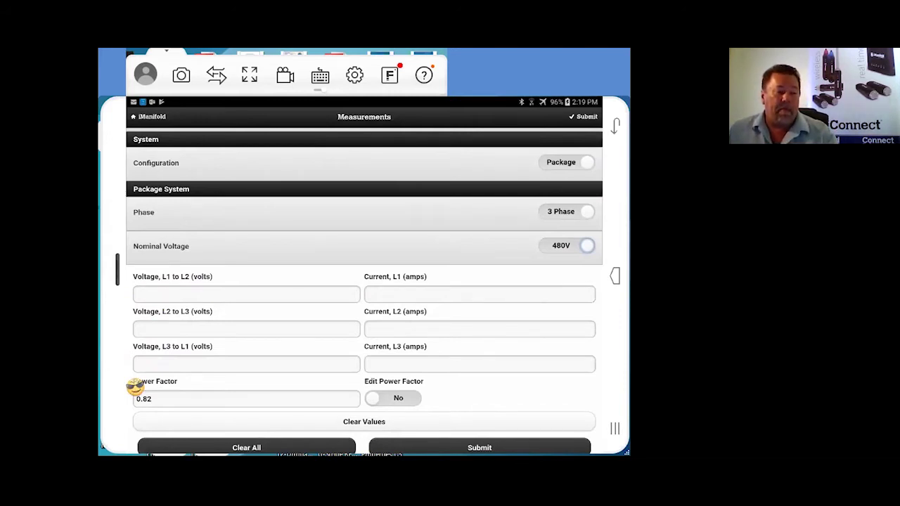
# - Restore the electrical configuration to Split and the condenser phase to 1 Phase
pyautogui.press('Up')
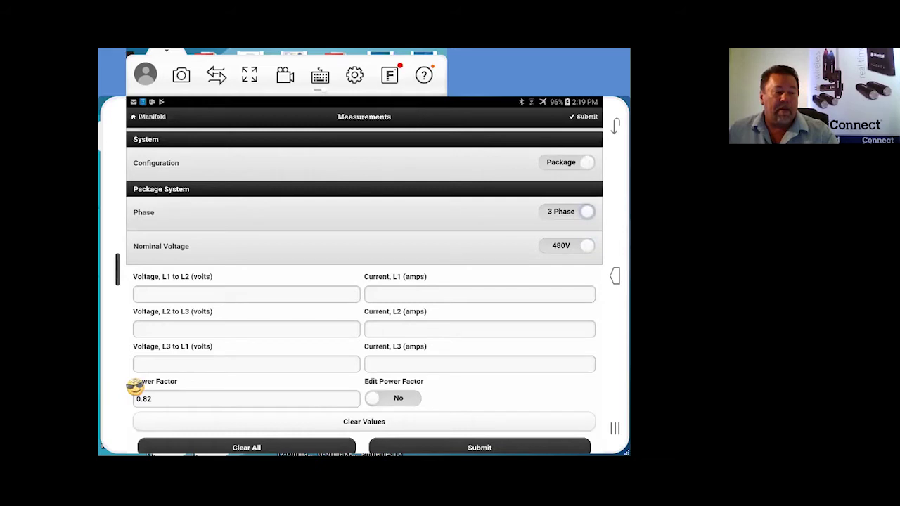
pyautogui.press('Up')
pyautogui.press('Return')
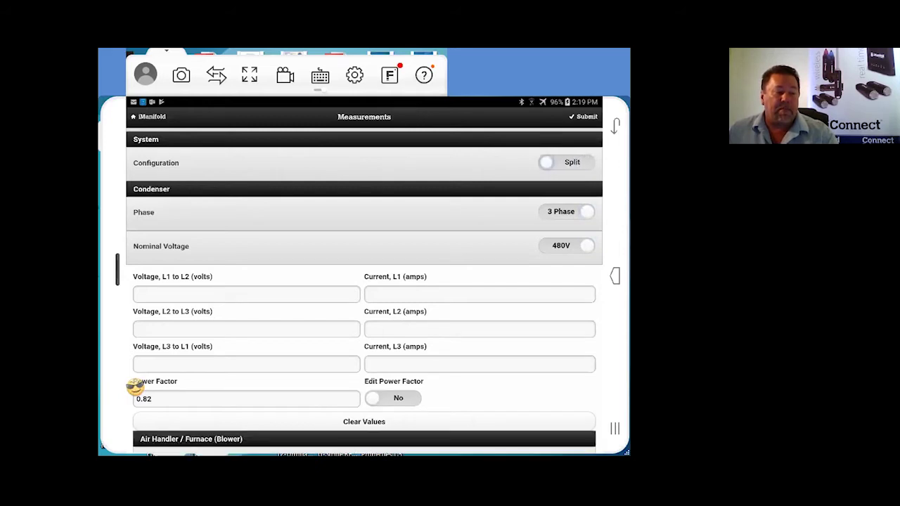
pyautogui.press('Down')
pyautogui.press('Return')
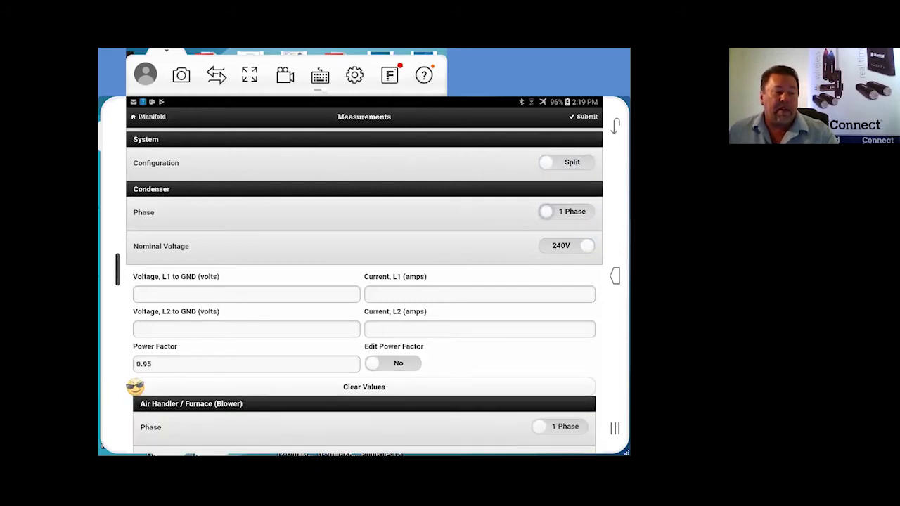
# - Review the condenser and air handler electrical fields and submit the measurements form
pyautogui.scroll(-5, 134, 387)
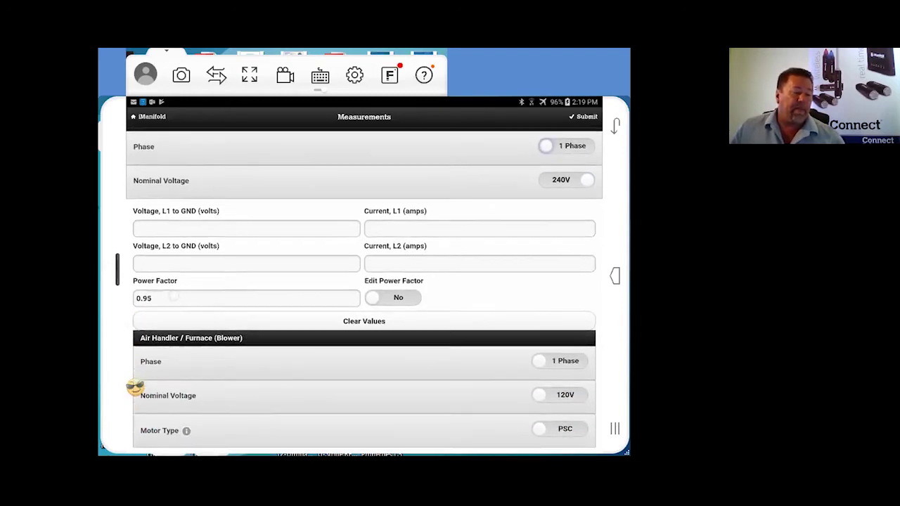
pyautogui.scroll(-2, 134, 386)
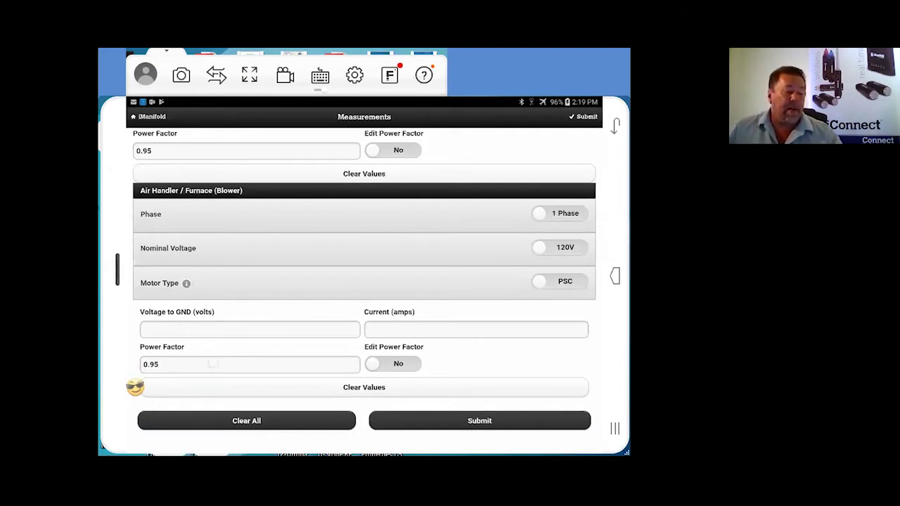
pyautogui.scroll(-3, 134, 387)
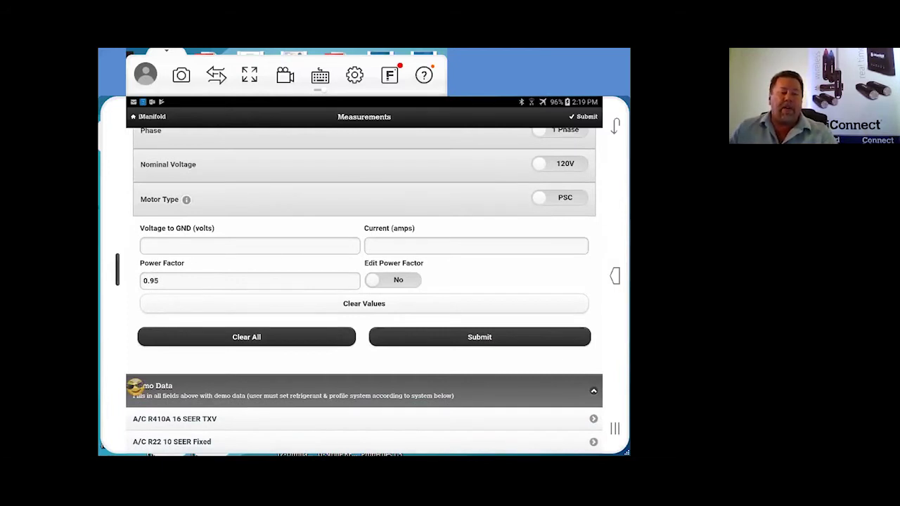
pyautogui.click(465, 340)
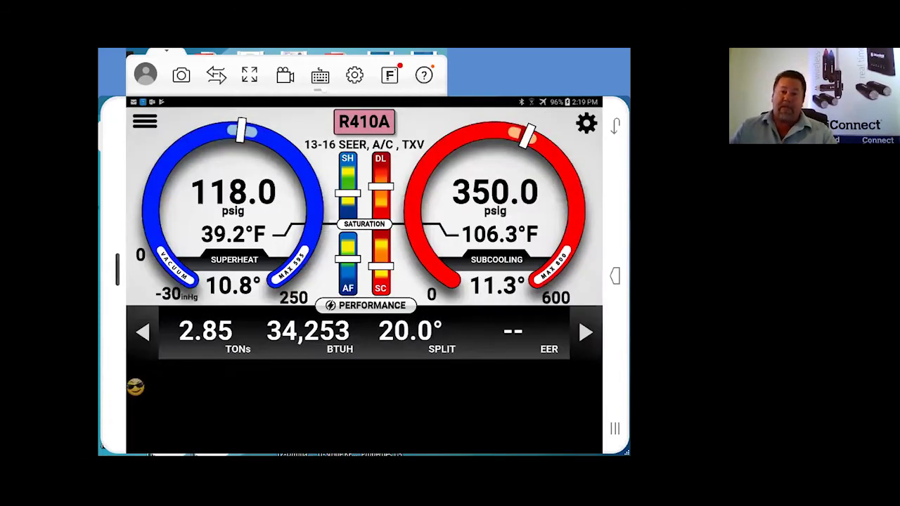
# - Reopen the Electrical measurements and enter condenser voltages to ground of 121 for L1 and 121.2 for L2
pyautogui.click(145, 121)
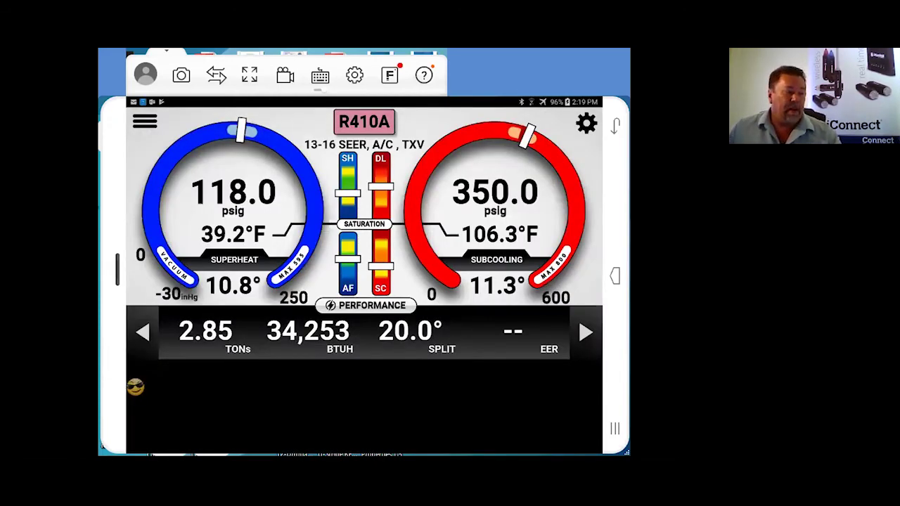
pyautogui.click(170, 375)
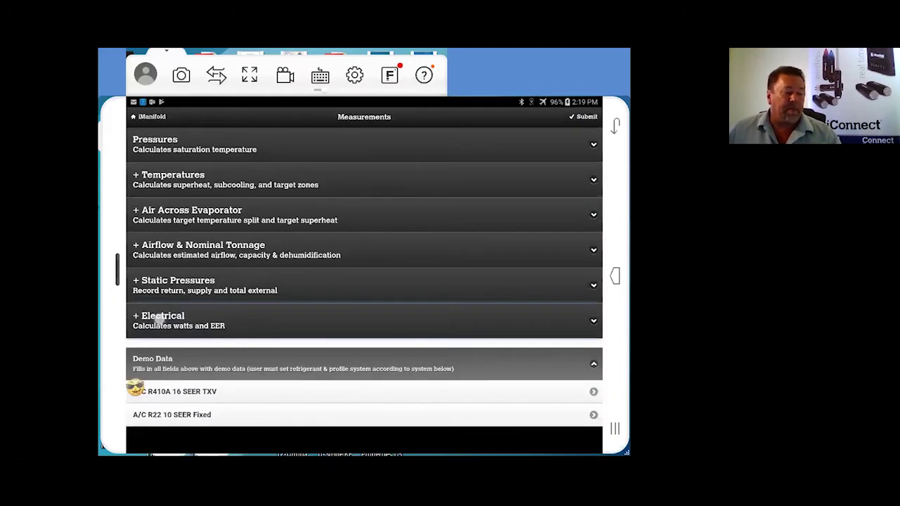
pyautogui.moveTo(255, 377); pyautogui.dragTo(244, 174)
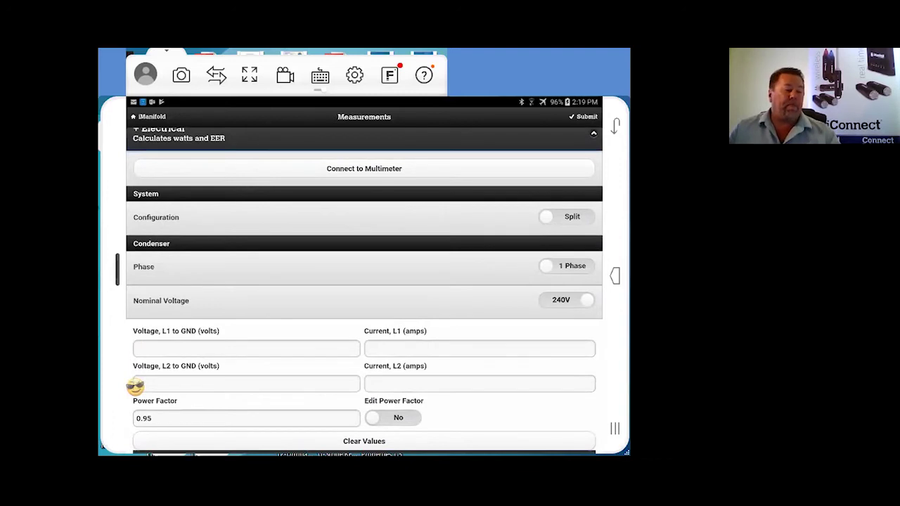
pyautogui.moveTo(259, 340); pyautogui.dragTo(260, 260)
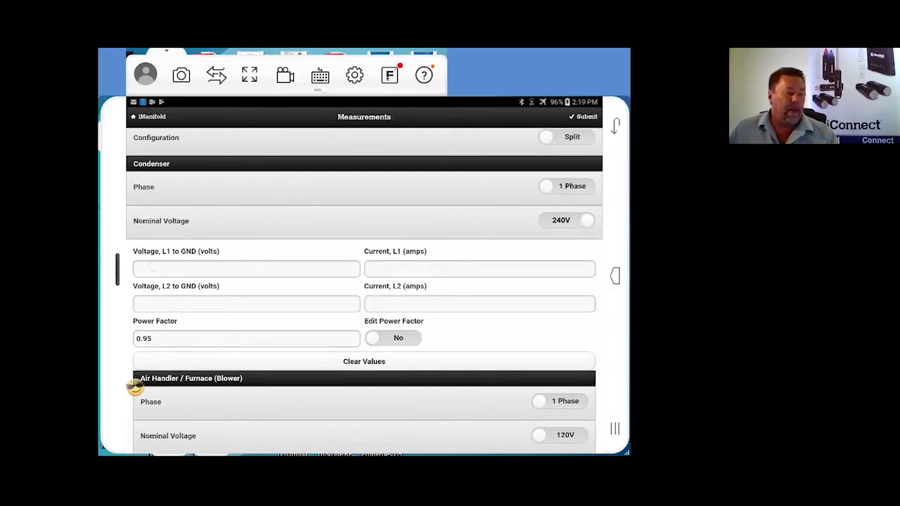
pyautogui.click(246, 268)
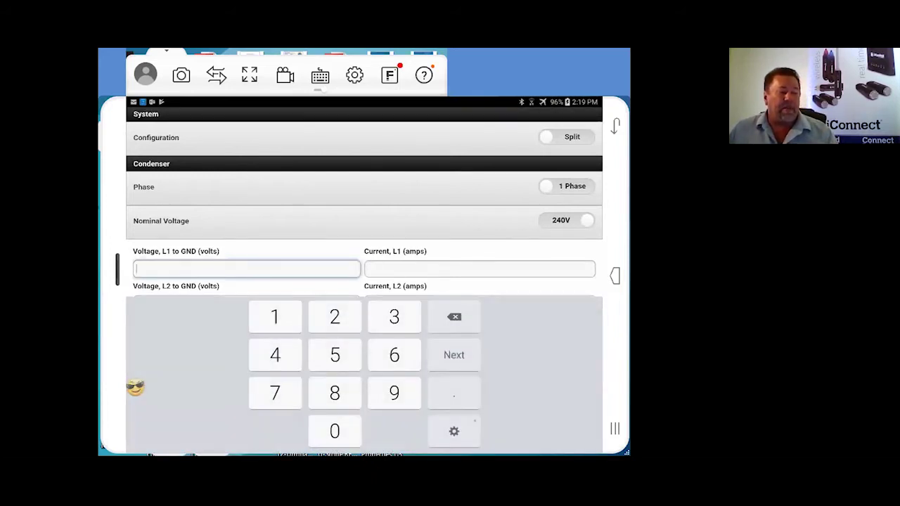
pyautogui.write('121')
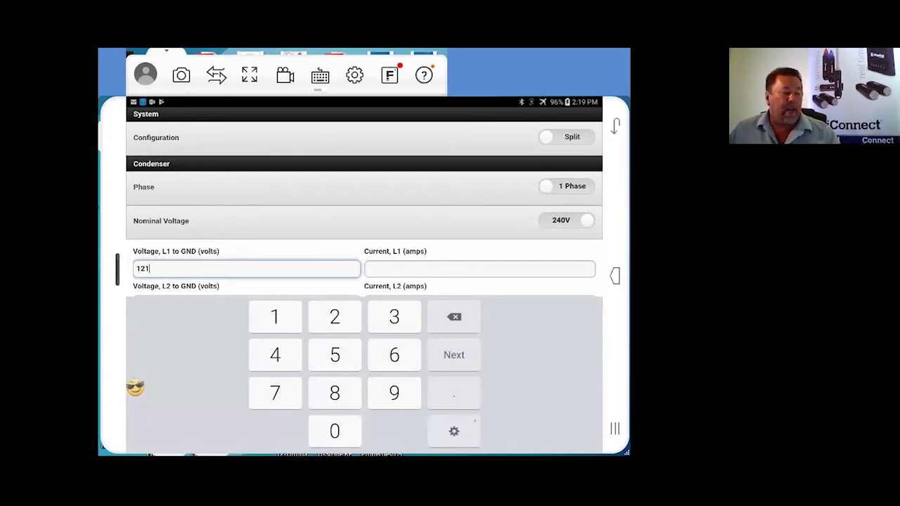
pyautogui.click(246, 258)
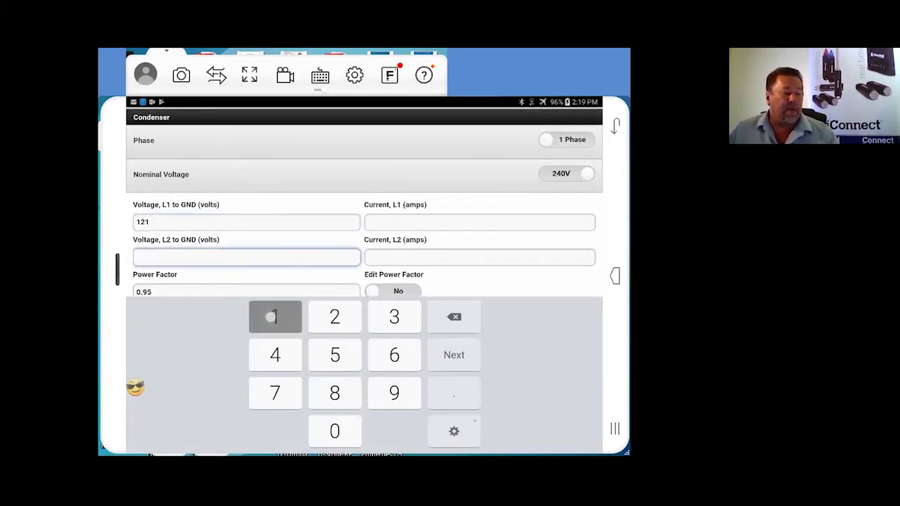
pyautogui.write('121.2')
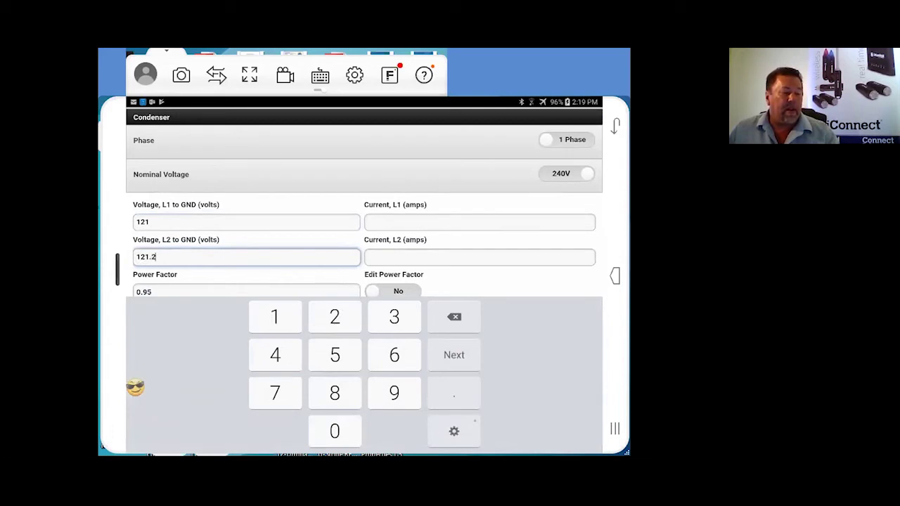
# - Enter condenser currents of 12 amps for L1 and 11.8 amps for L2
pyautogui.click(478, 222)
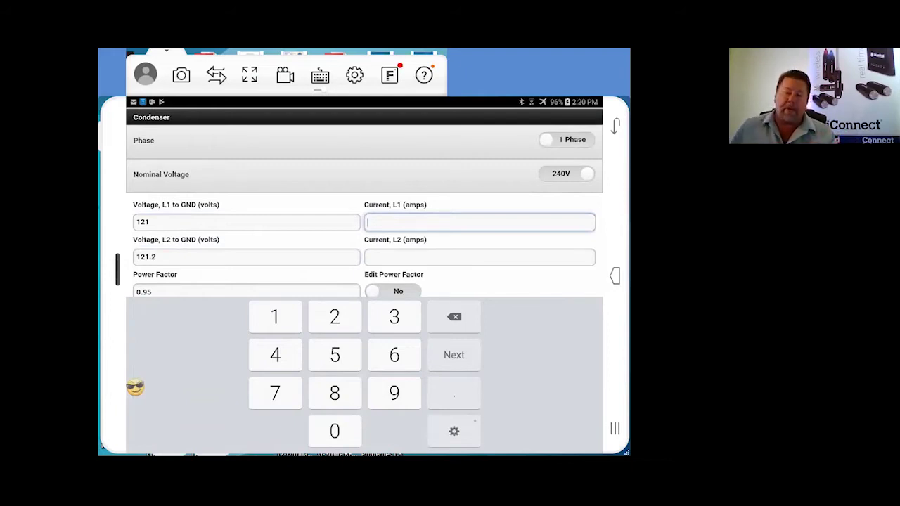
pyautogui.write('12')
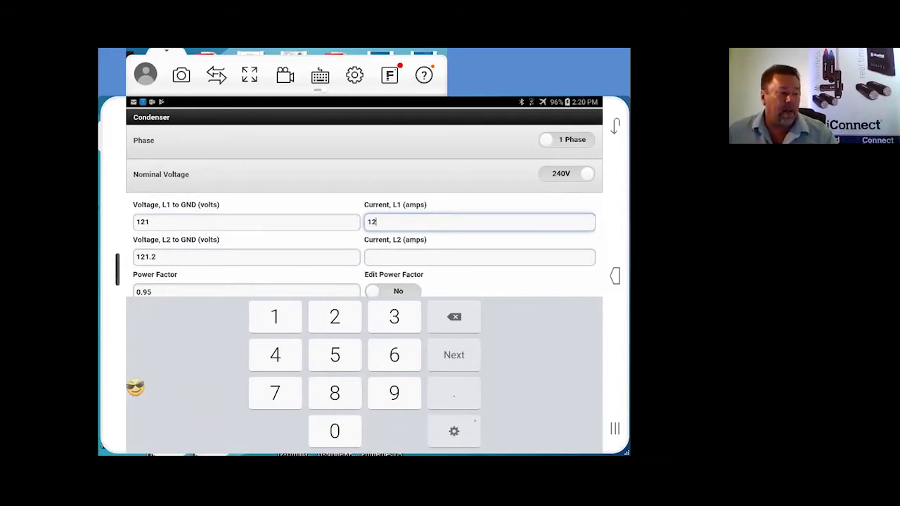
pyautogui.click(478, 257)
pyautogui.write('11.8')
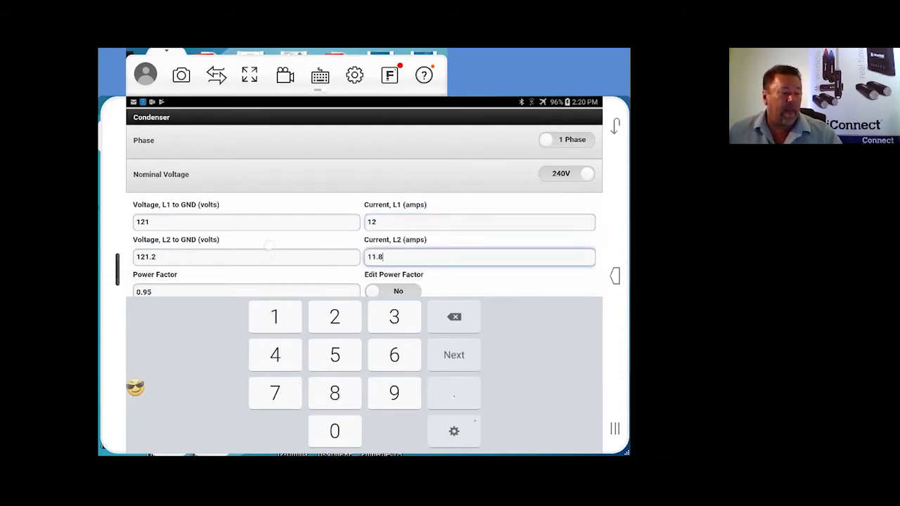
# - Enter 121 volts as the air handler blower's voltage to ground
pyautogui.scroll(-2, 364, 202)
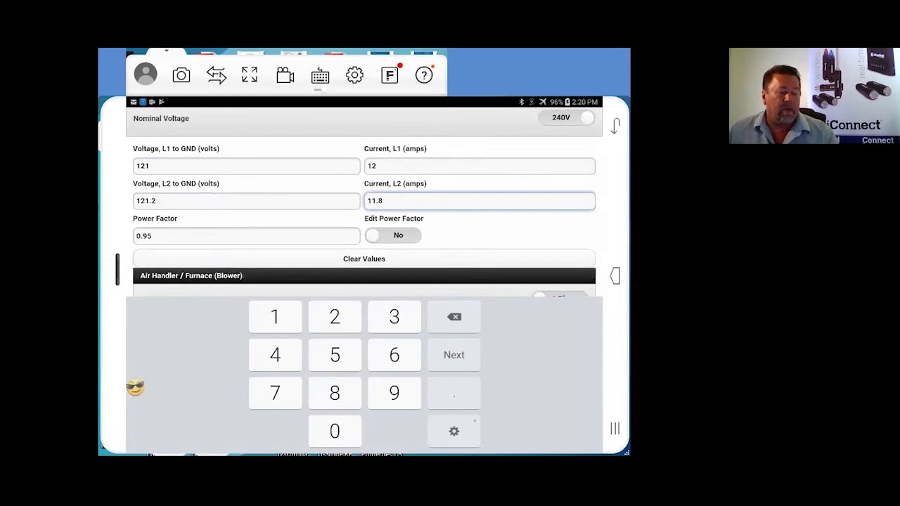
pyautogui.scroll(-2, 364, 203)
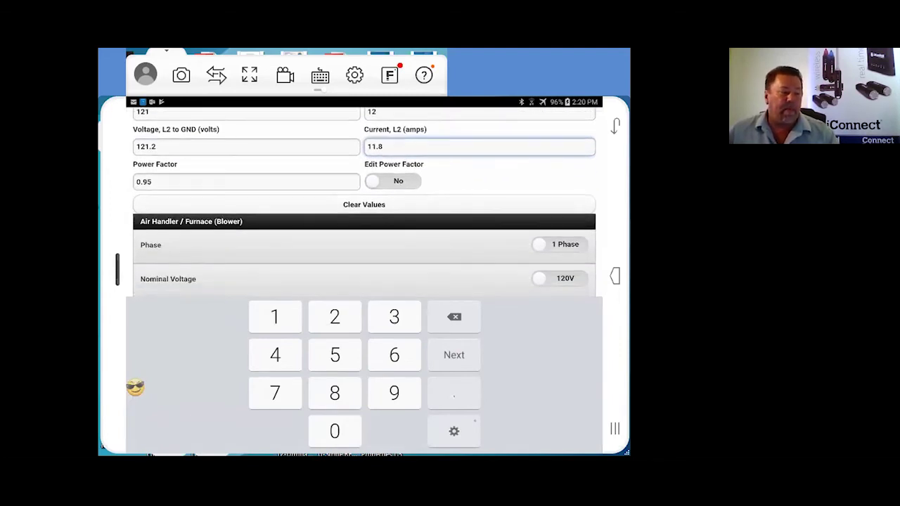
pyautogui.scroll(-2, 364, 202)
pyautogui.scroll(-2, 364, 203)
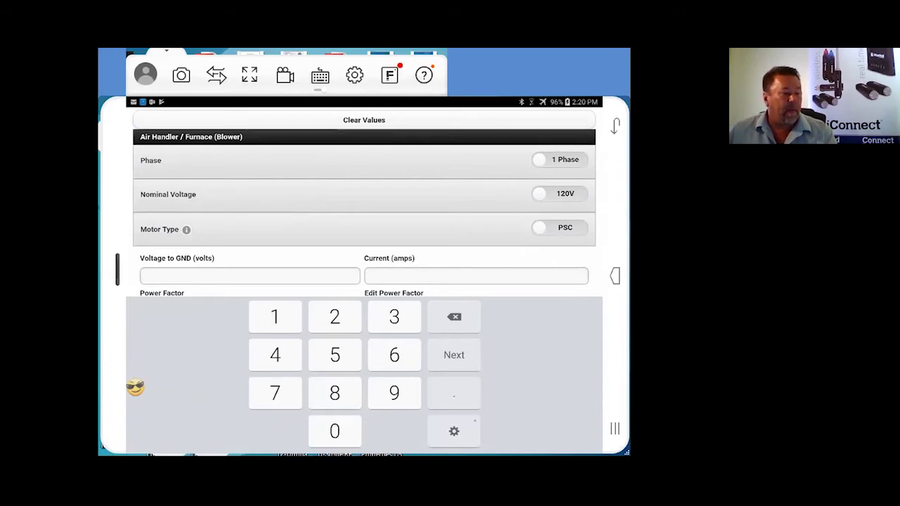
pyautogui.click(250, 275)
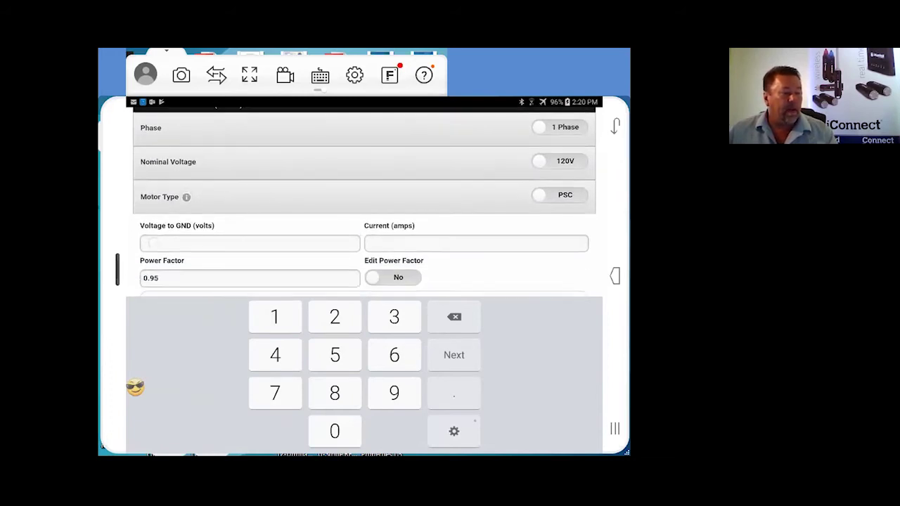
pyautogui.click(274, 317)
pyautogui.click(334, 316)
pyautogui.click(274, 316)
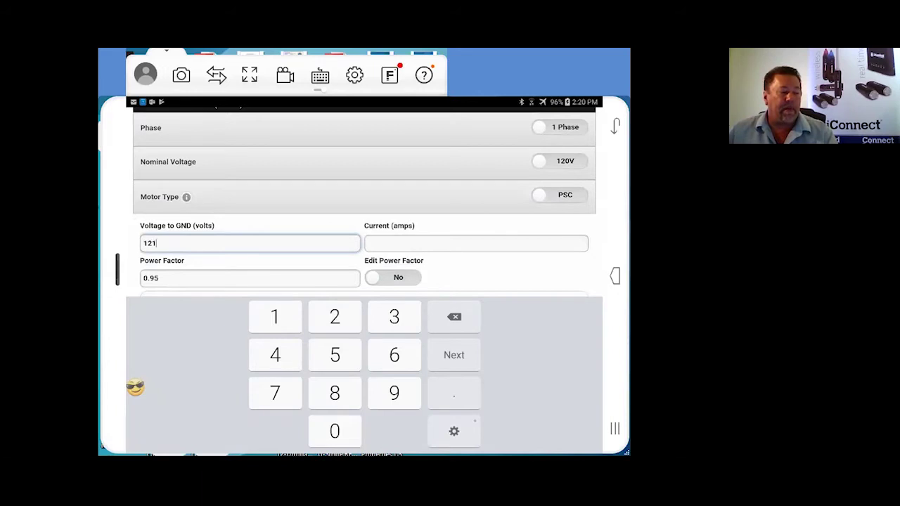
# - Set the blower current to 4.5 amps and submit the electrical measurements
pyautogui.click(476, 243)
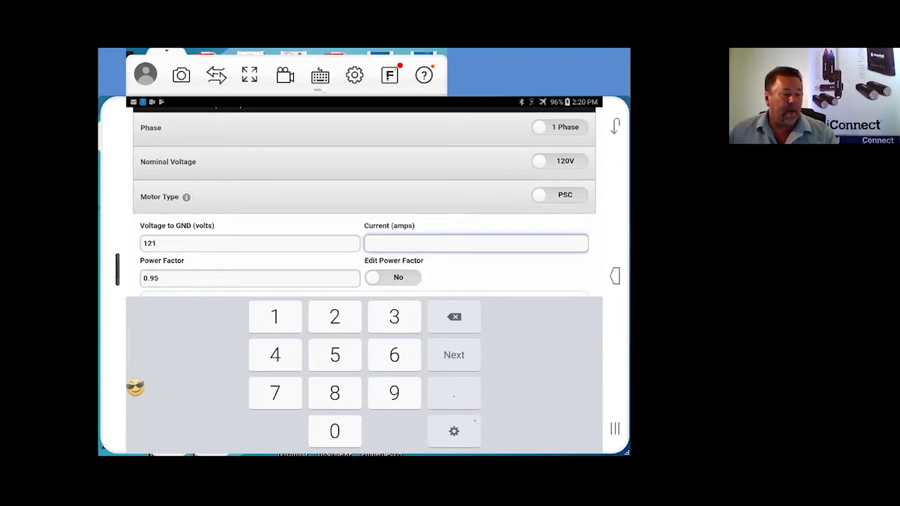
pyautogui.click(274, 355)
pyautogui.click(453, 393)
pyautogui.click(335, 355)
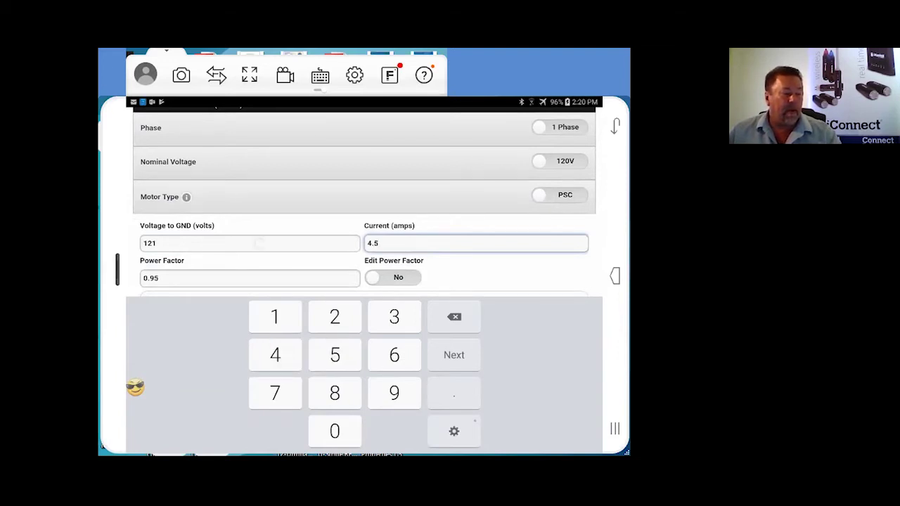
pyautogui.scroll(-3, 364, 203)
pyautogui.click(438, 248)
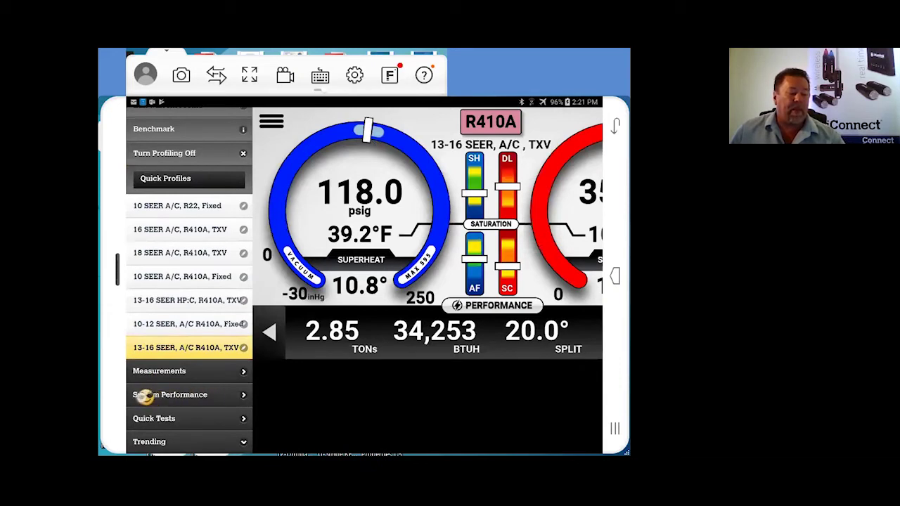
# - Open System Performance and review the airflow, capacity, dehumidification, electrical efficiency and system reference results
pyautogui.click(166, 398)
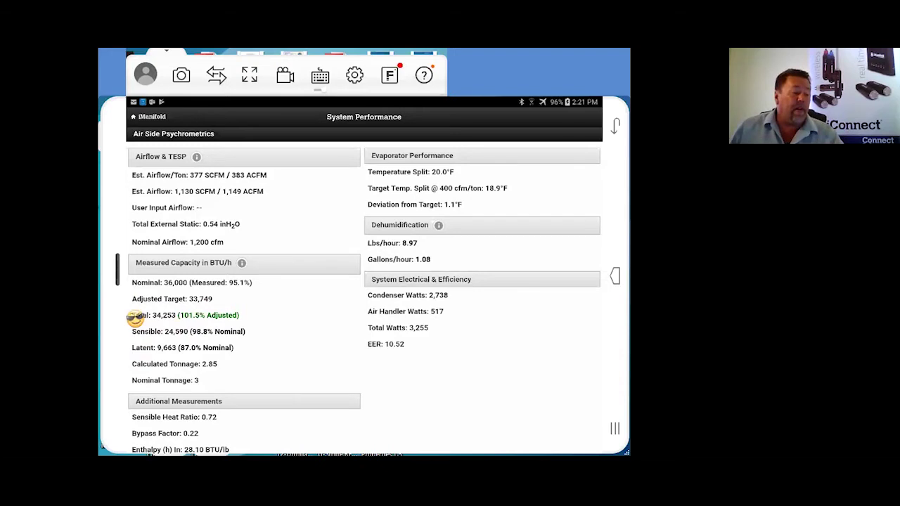
pyautogui.scroll(-5, 135, 318)
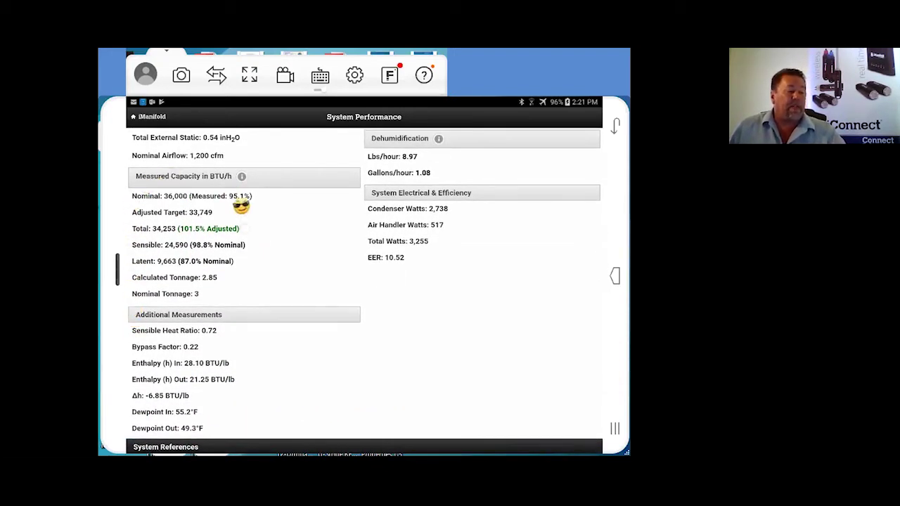
pyautogui.scroll(1, 135, 201)
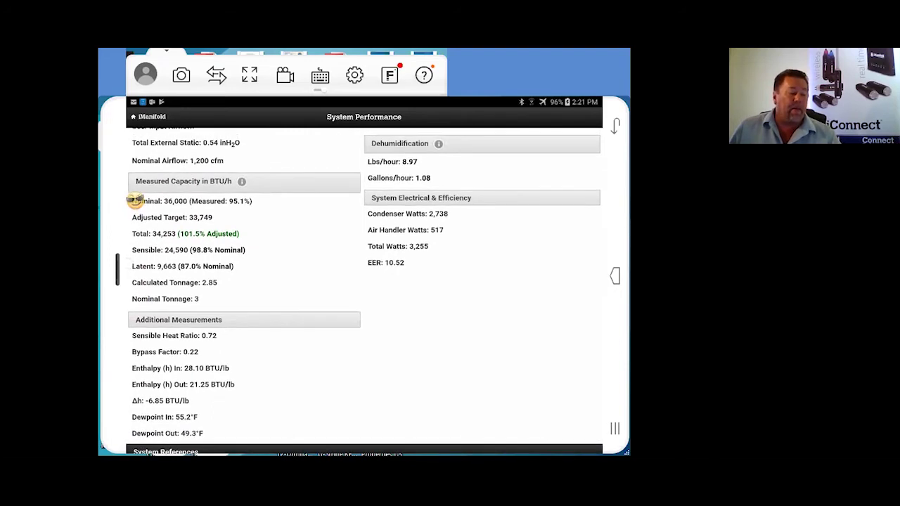
pyautogui.scroll(-3, 135, 201)
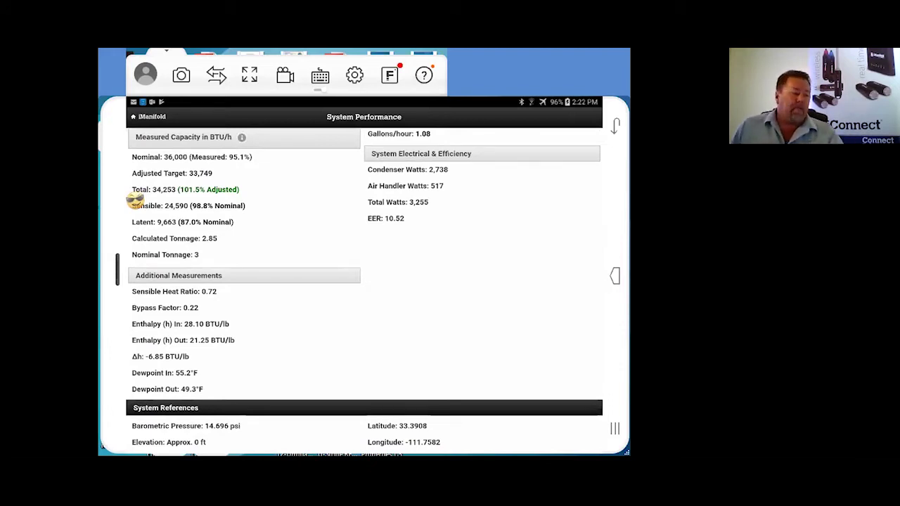
pyautogui.scroll(2, 134, 201)
pyautogui.scroll(6, 135, 201)
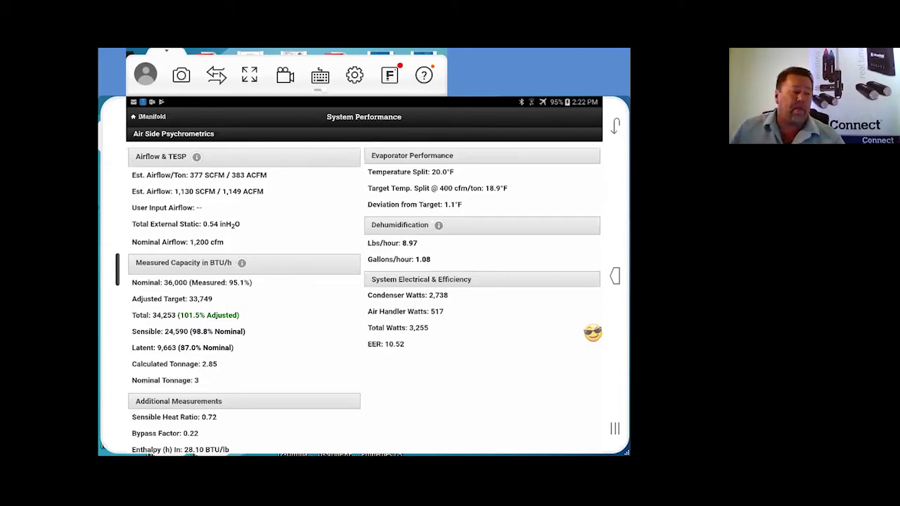
pyautogui.rightClick(593, 332)
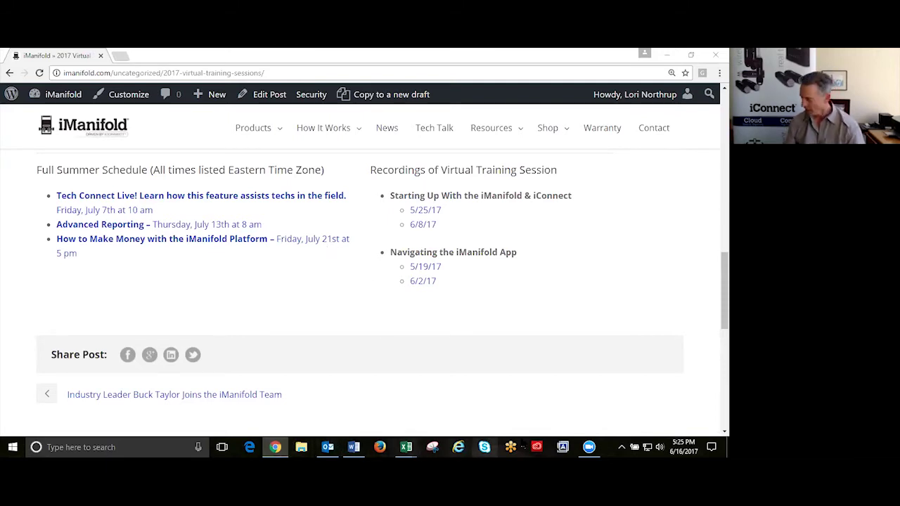
pyautogui.click(589, 447)
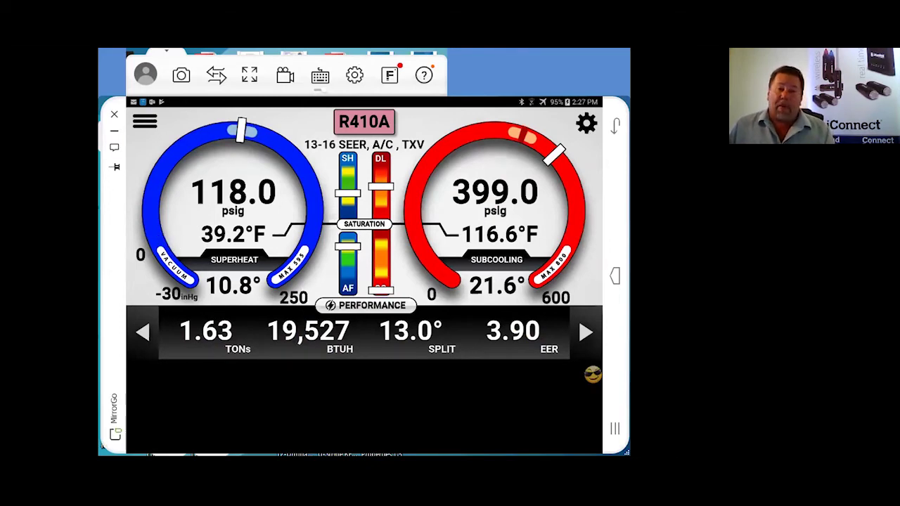
# - Open the measurements to check the pressures and air across evaporator, collapse the expanded sections, and return to the gauges
pyautogui.click(145, 121)
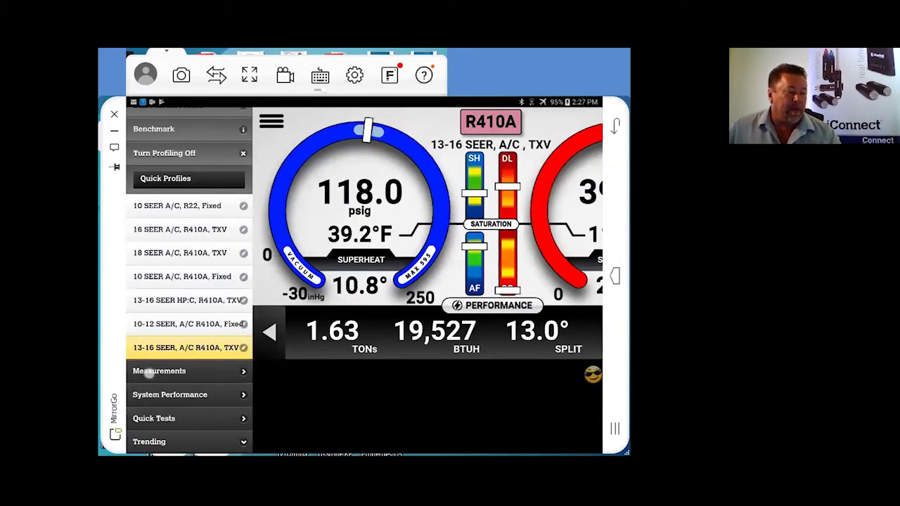
pyautogui.click(147, 372)
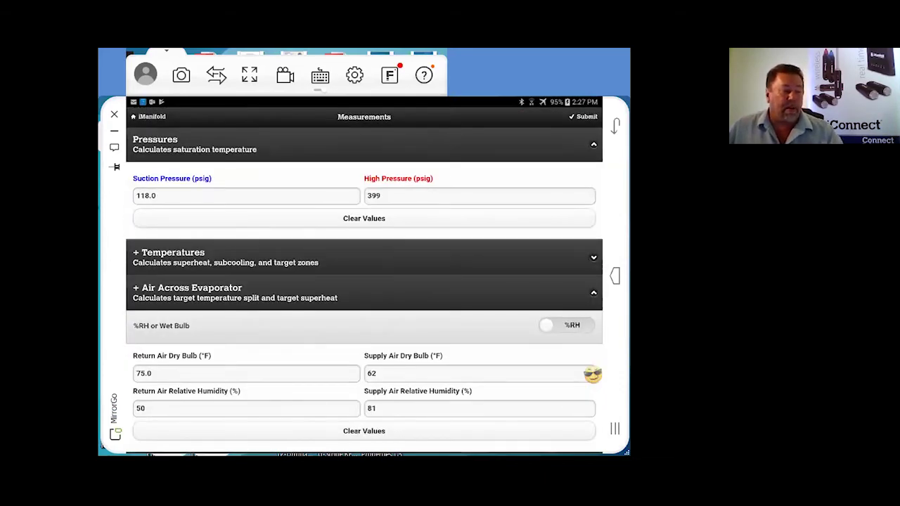
pyautogui.click(147, 145)
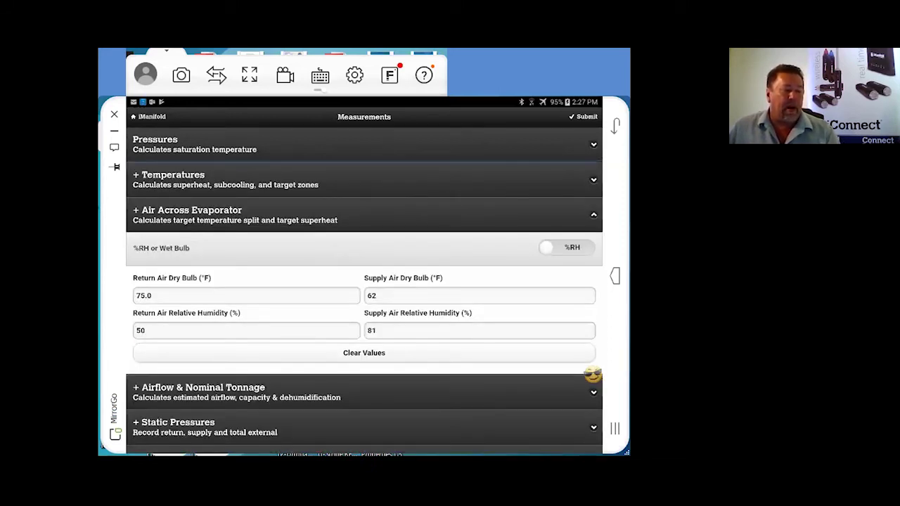
pyautogui.click(189, 214)
pyautogui.moveTo(221, 375)
pyautogui.mouseDown()
pyautogui.moveTo(217, 219)
pyautogui.moveTo(221, 391)
pyautogui.mouseUp()
pyautogui.click(165, 321)
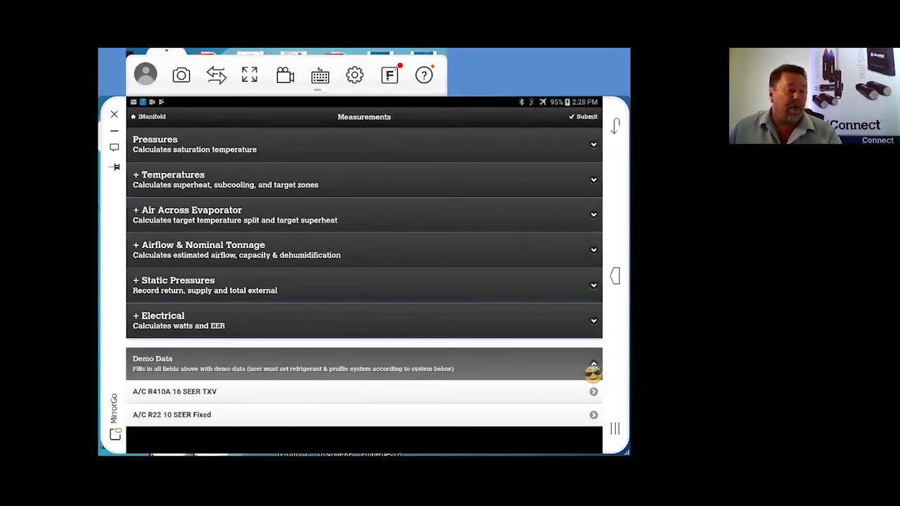
pyautogui.click(143, 118)
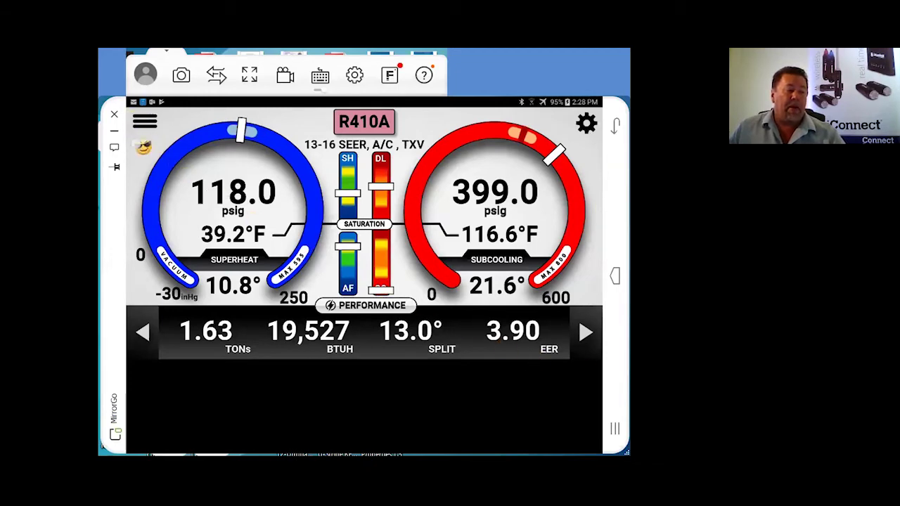
# - Create a project with the ID "Session" and Preventative Maintenance as the work to perform, and submit it
pyautogui.click(141, 125)
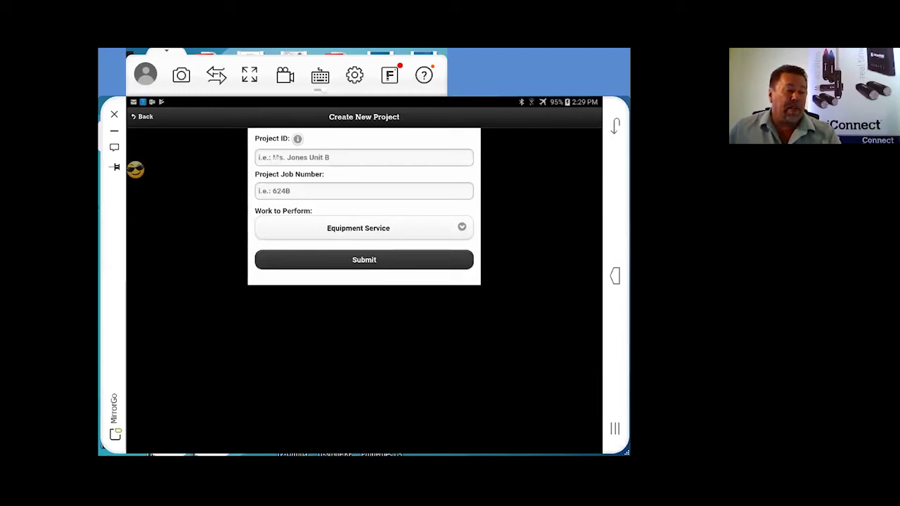
pyautogui.click(363, 156)
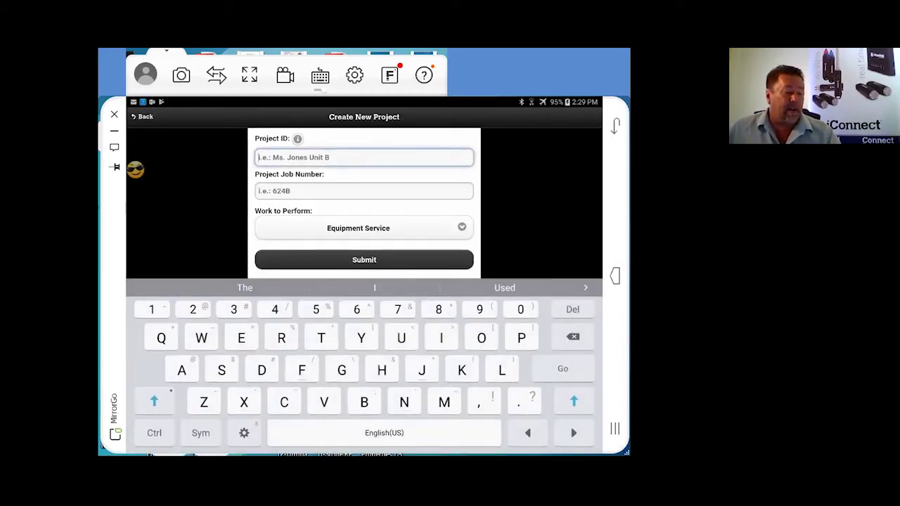
pyautogui.write('Sessi')
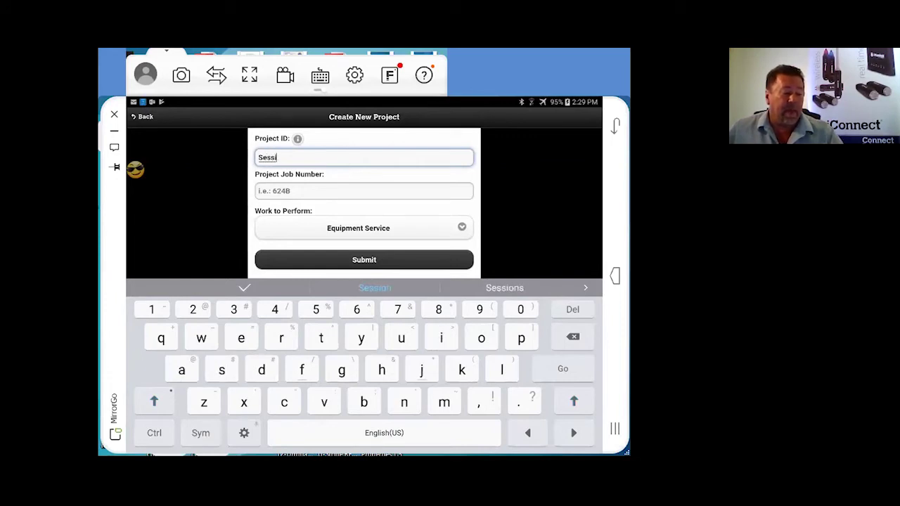
pyautogui.write('on')
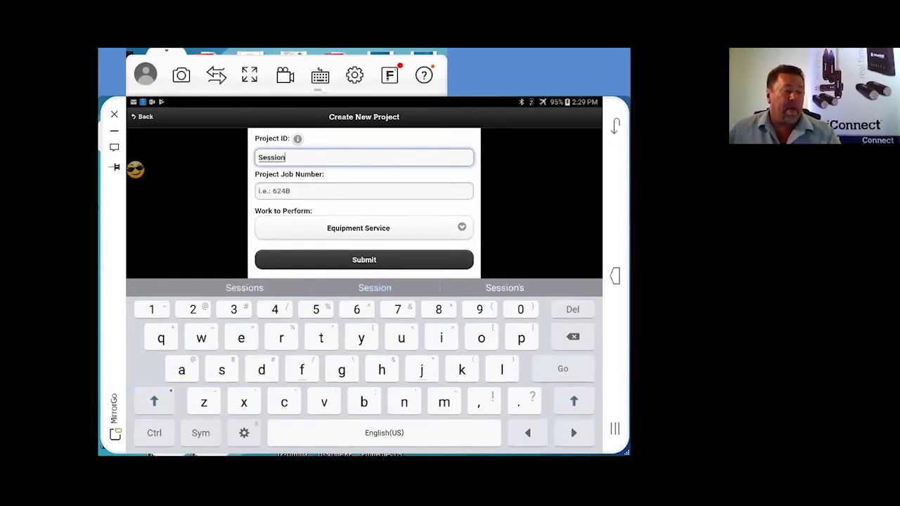
pyautogui.click(364, 190)
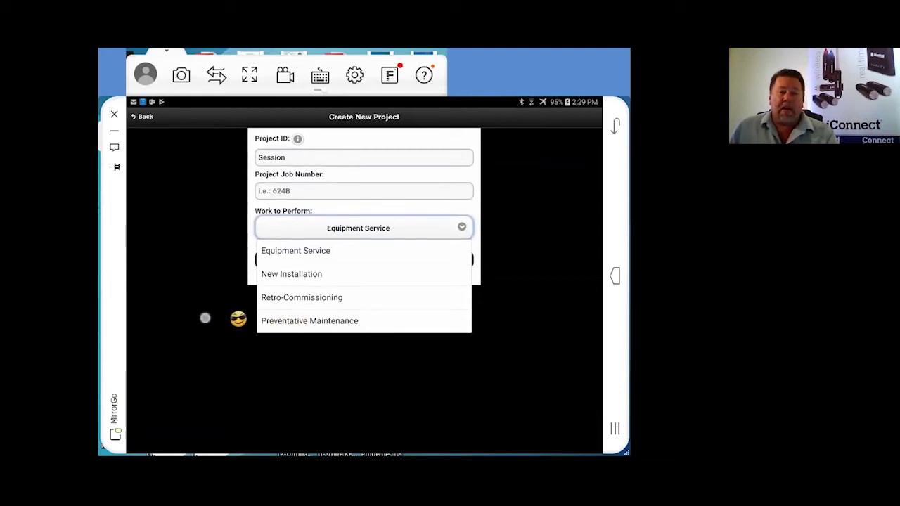
pyautogui.click(309, 321)
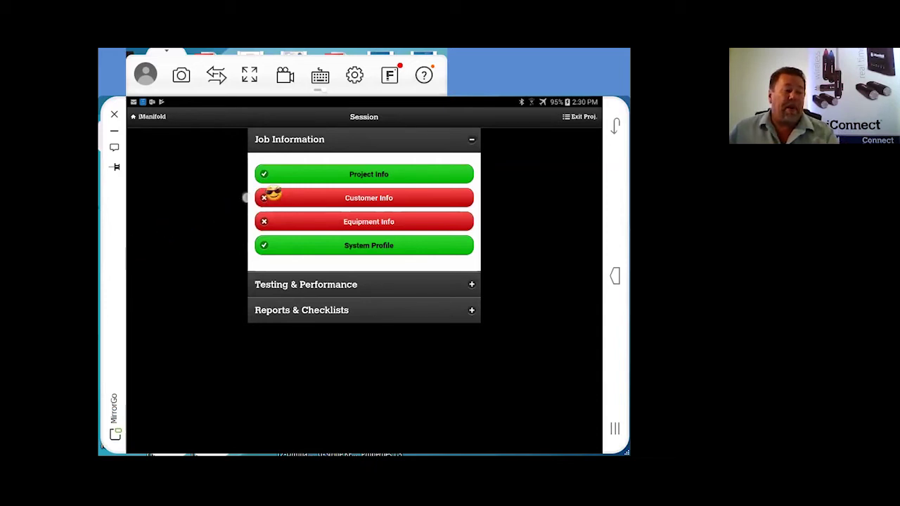
# - Open the project's Customer Info and enter "Session" as the customer name
pyautogui.click(272, 194)
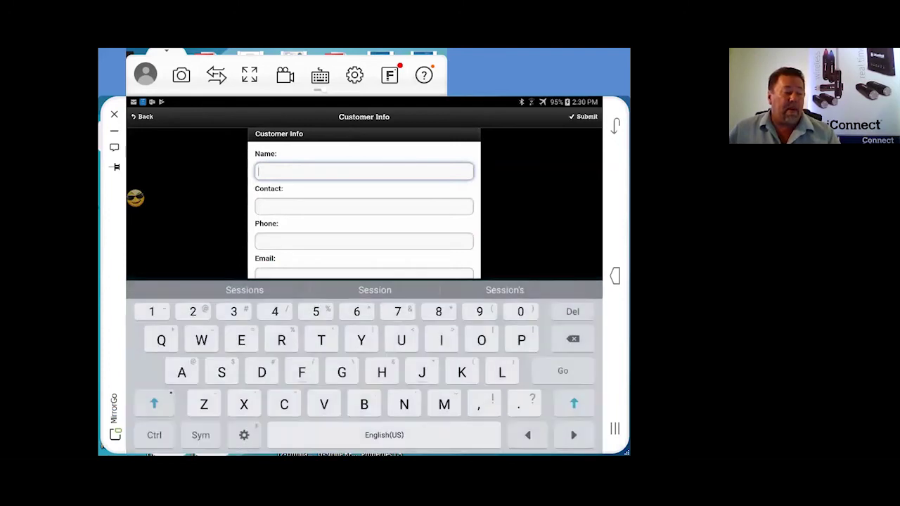
pyautogui.write('Sess')
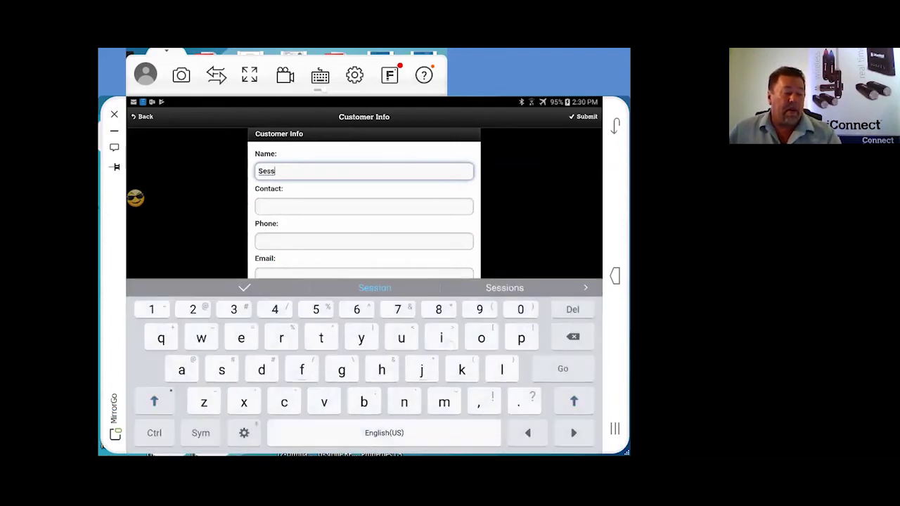
pyautogui.write('ion')
pyautogui.press('Return')
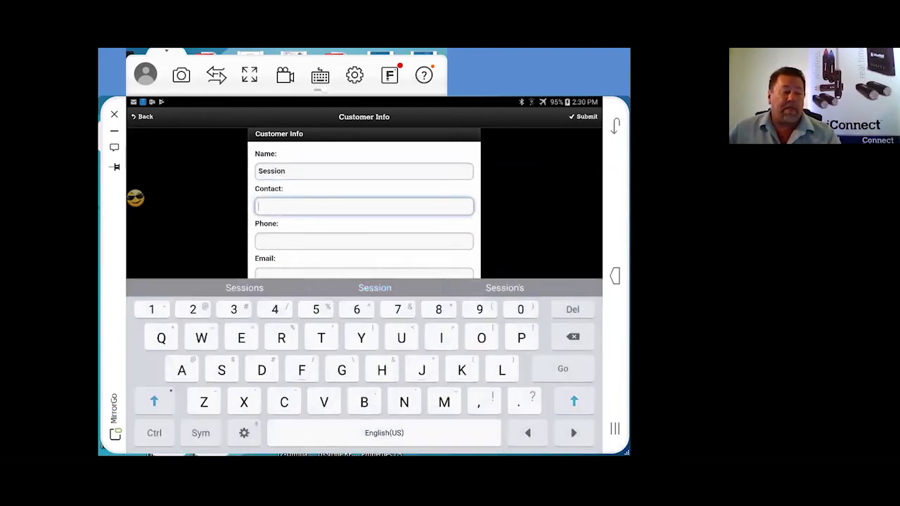
# - Leave the contact blank and fill in the customer's phone number and e-mail address
pyautogui.moveTo(209, 225); pyautogui.dragTo(203, 180)
pyautogui.press('Return')
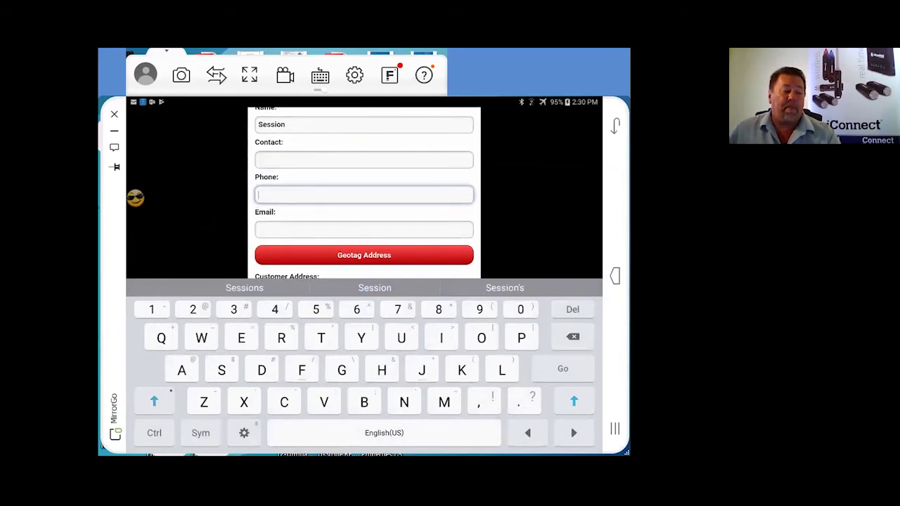
pyautogui.write('555')
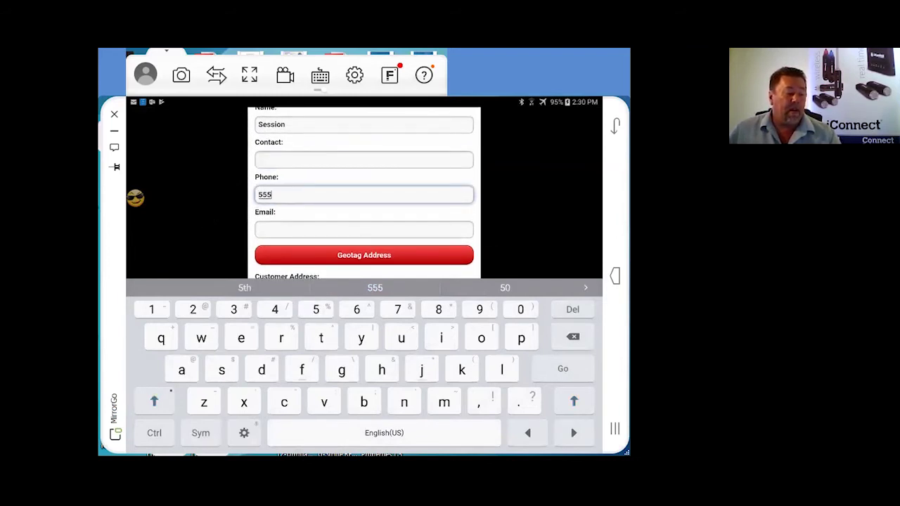
pyautogui.write('-1212')
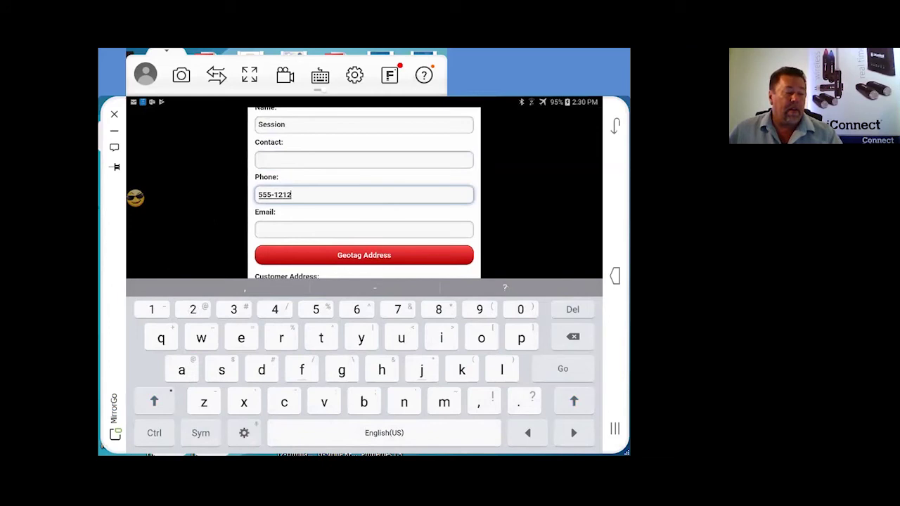
pyautogui.moveTo(202, 234); pyautogui.dragTo(201, 205)
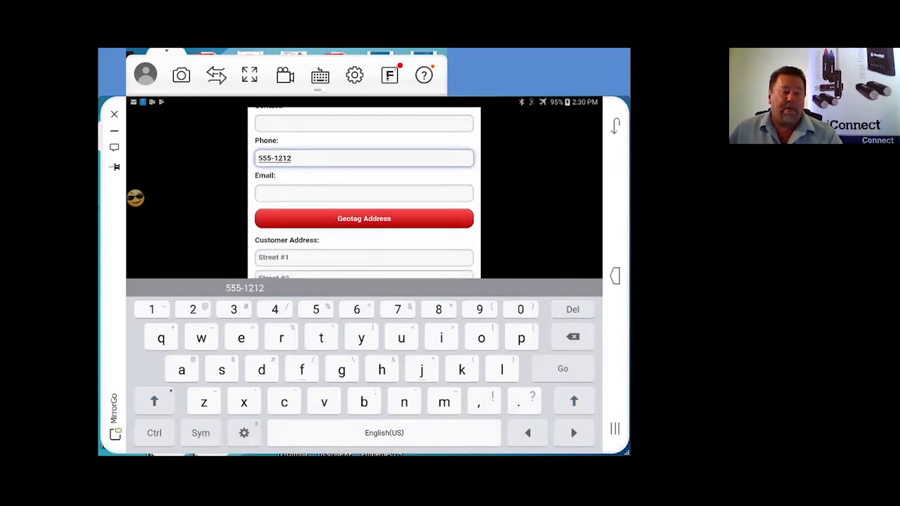
pyautogui.click(363, 192)
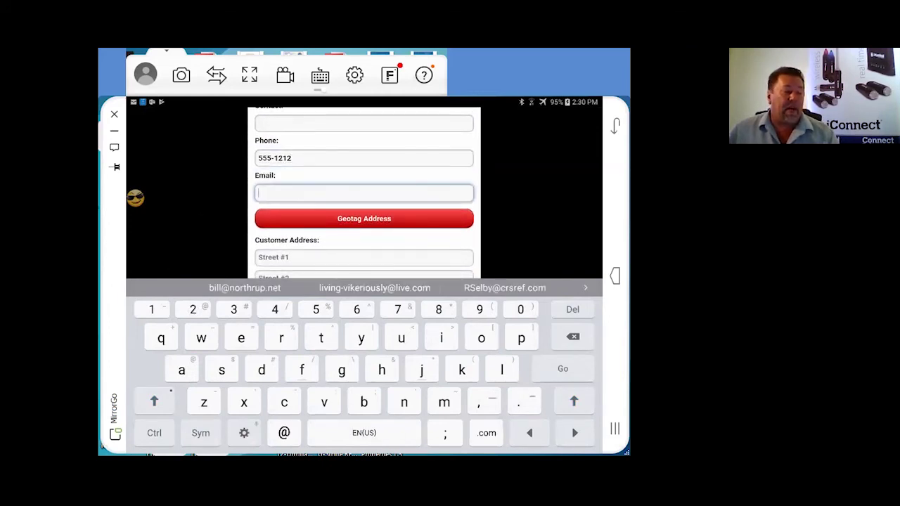
pyautogui.write('eri')
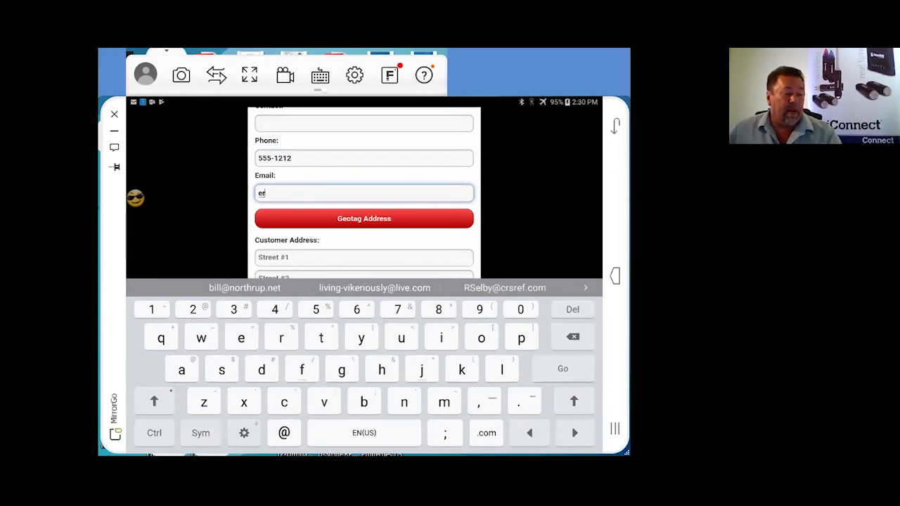
pyautogui.click(355, 289)
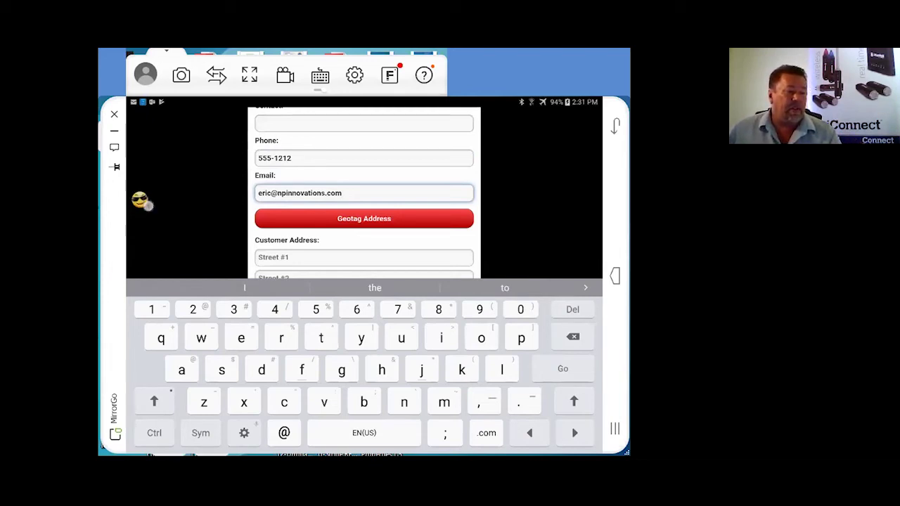
# - Geotag the customer address, use the located address, and submit the customer information
pyautogui.click(282, 219)
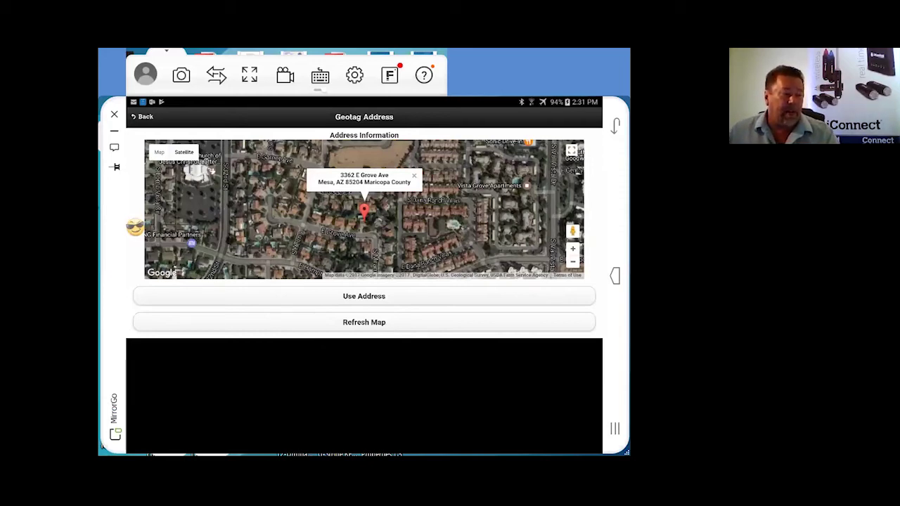
pyautogui.click(364, 296)
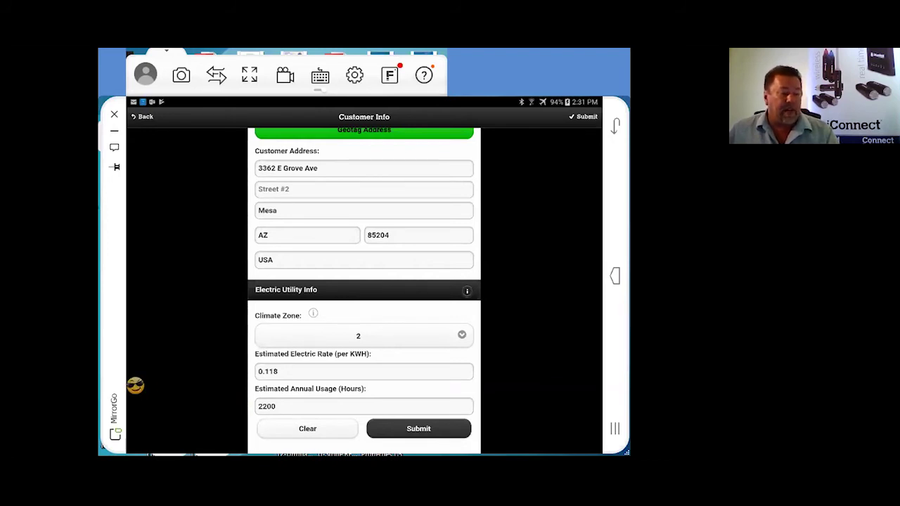
pyautogui.click(418, 428)
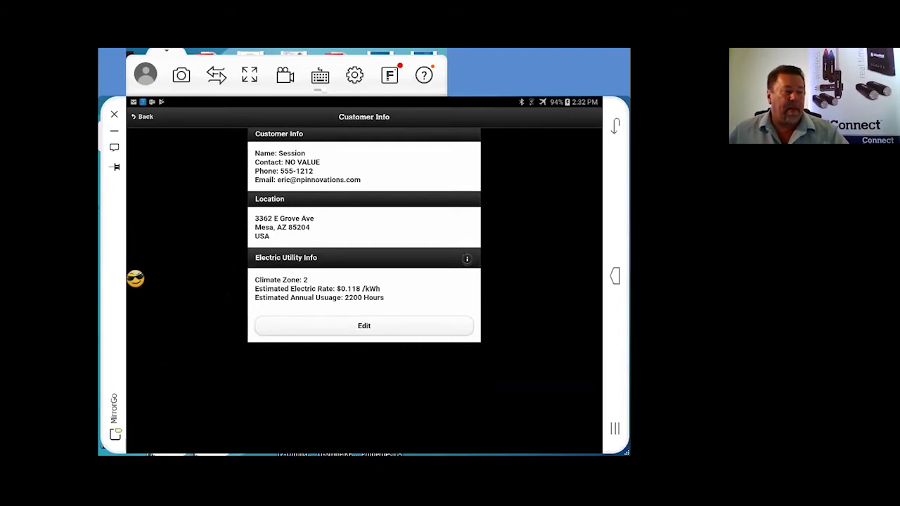
pyautogui.press('Escape')
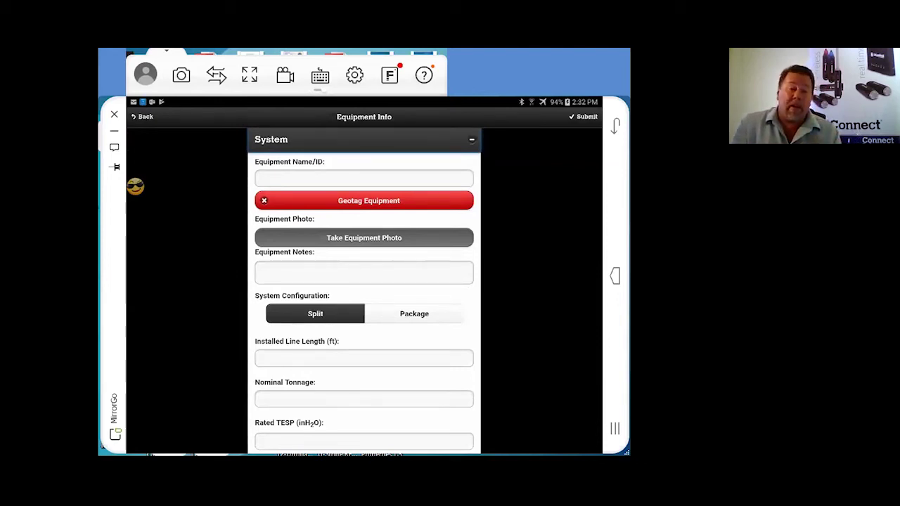
# - Enter "Session West" as the Equipment Name/ID in the System section of Equipment Info
pyautogui.click(363, 178)
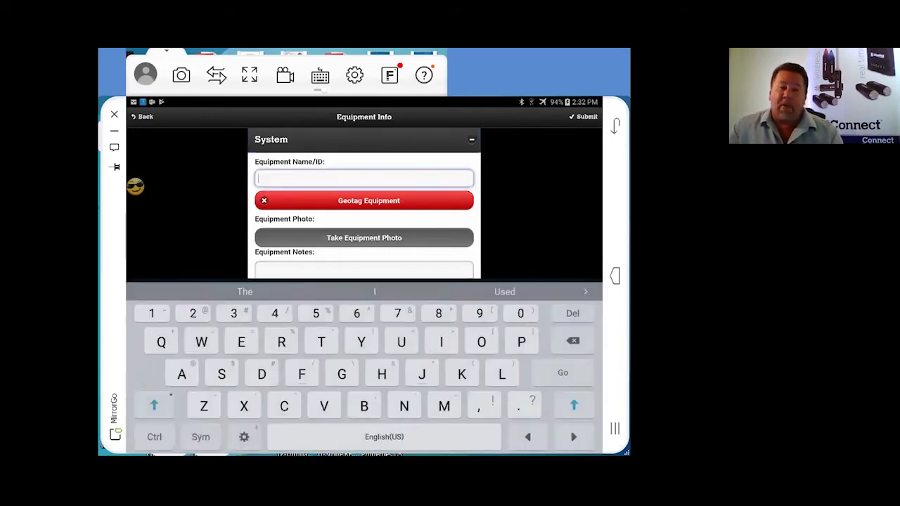
pyautogui.write('Sess')
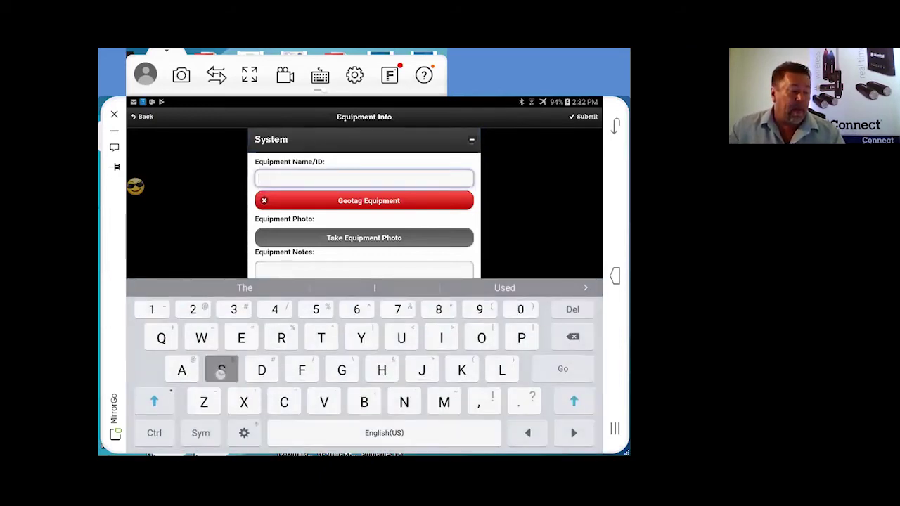
pyautogui.write('ion ')
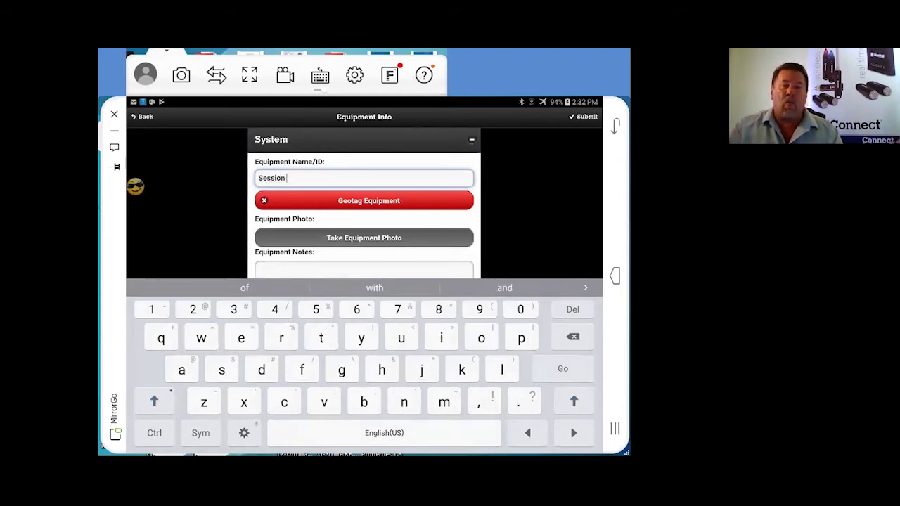
pyautogui.write('We')
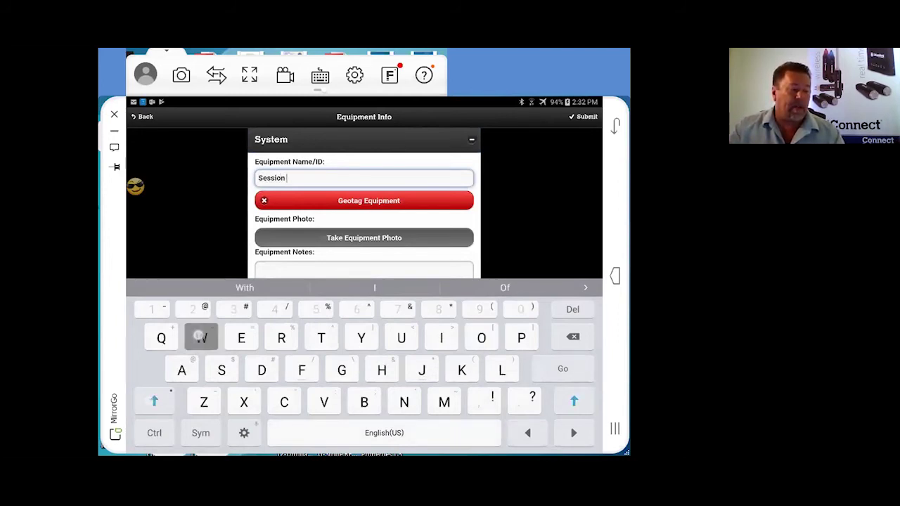
pyautogui.write('st')
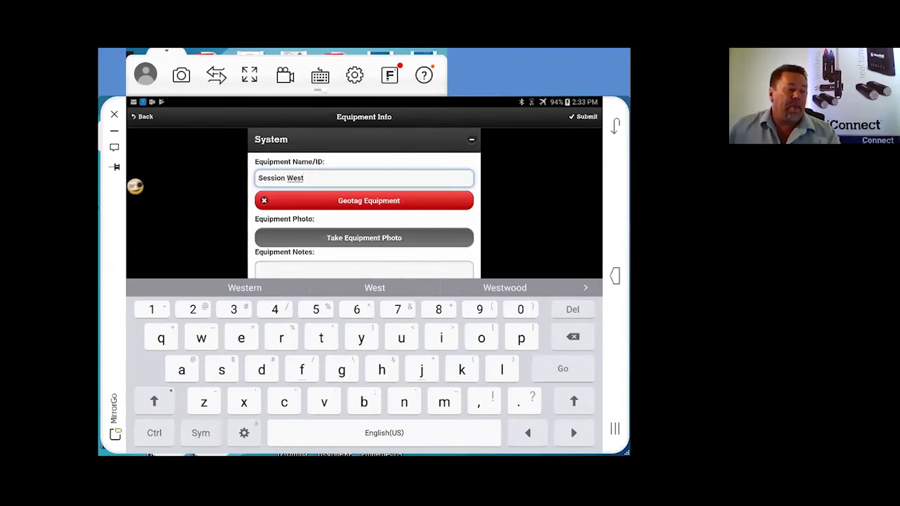
# - Geotag the equipment by moving the map pin to the condenser beside the house, and save the location
pyautogui.click(293, 201)
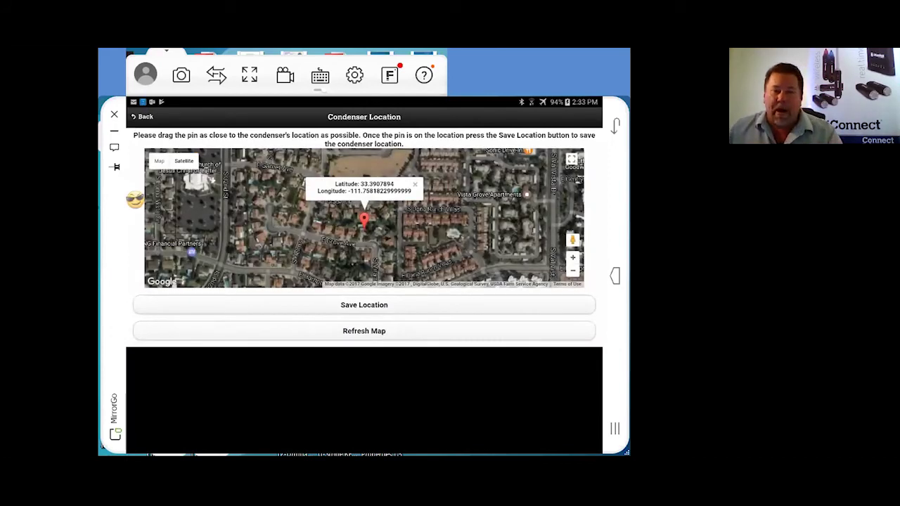
pyautogui.keyDown('ctrl'); pyautogui.moveTo(286, 229); pyautogui.dragTo(213, 187); pyautogui.keyUp('ctrl')
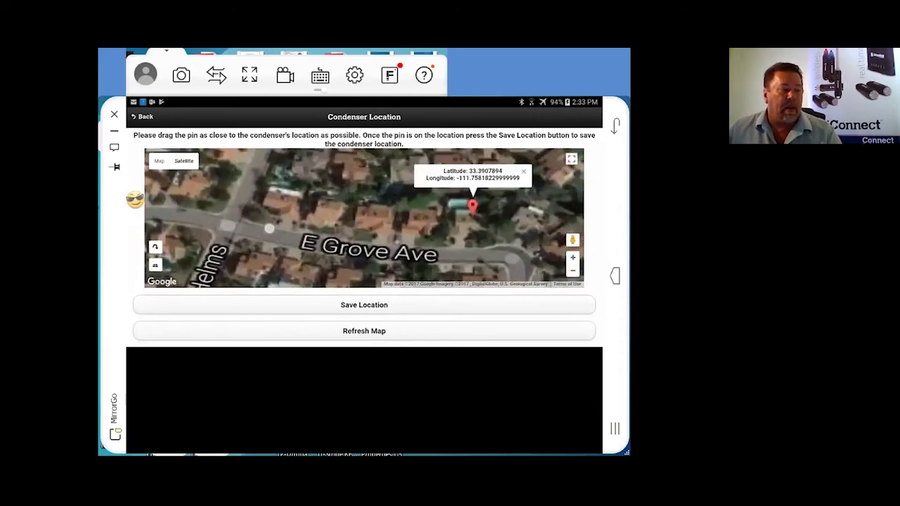
pyautogui.keyDown('ctrl'); pyautogui.moveTo(369, 232); pyautogui.dragTo(337, 254); pyautogui.keyUp('ctrl')
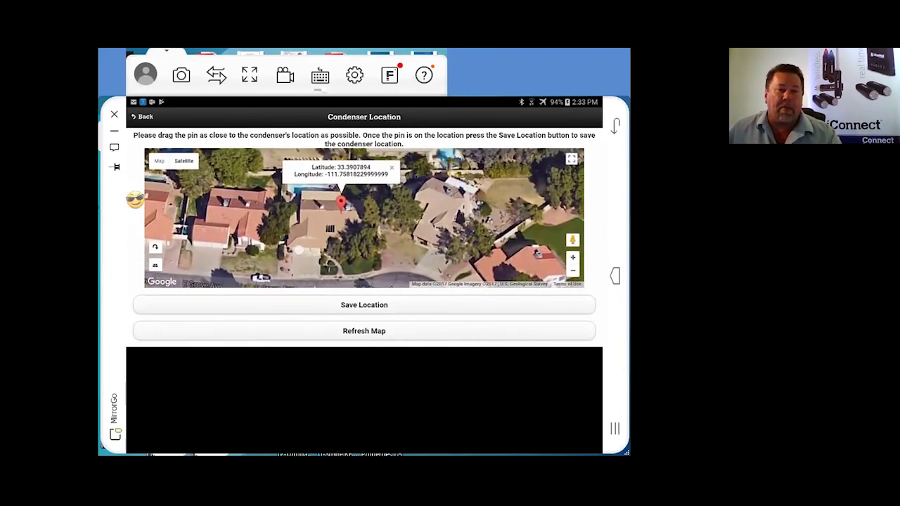
pyautogui.moveTo(341, 206)
pyautogui.mouseDown()
pyautogui.moveTo(291, 215)
pyautogui.moveTo(333, 223)
pyautogui.moveTo(318, 223)
pyautogui.moveTo(348, 200)
pyautogui.mouseUp()
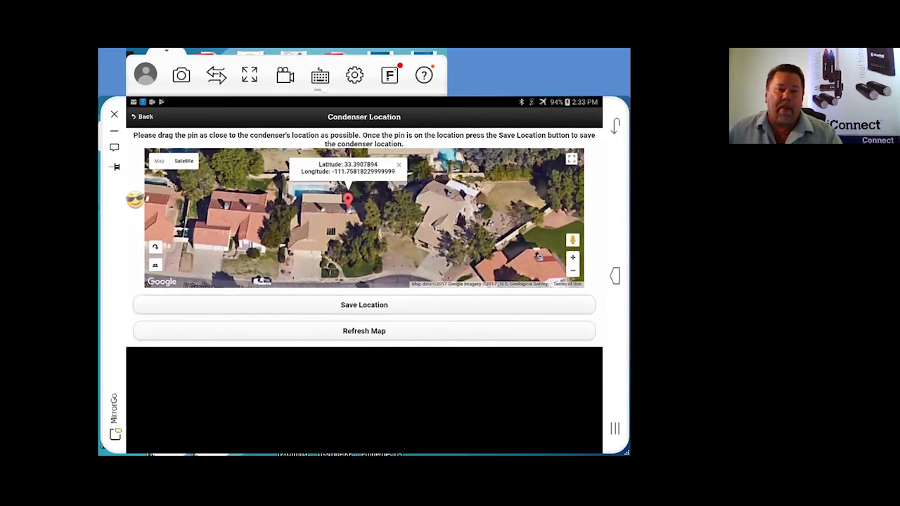
pyautogui.click(344, 306)
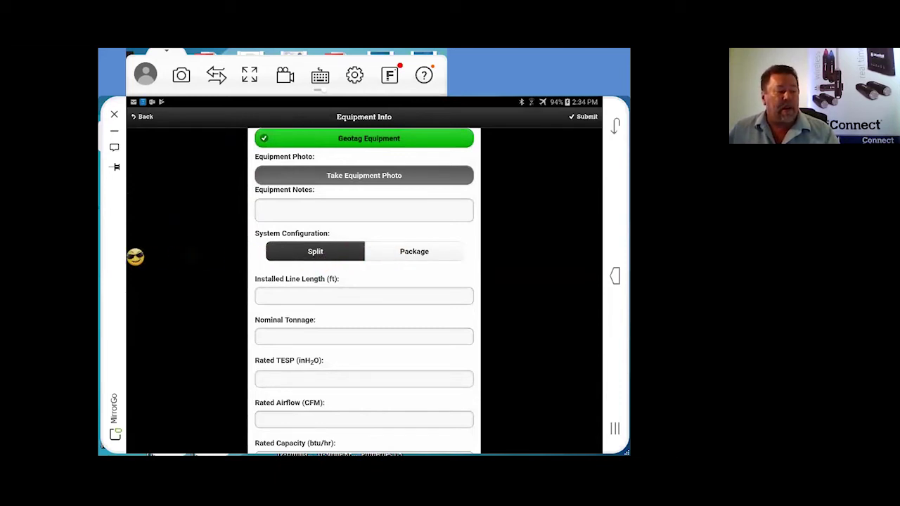
# - Set the system's blower motor type to X13 (constant torque)
pyautogui.moveTo(221, 346); pyautogui.dragTo(223, 235)
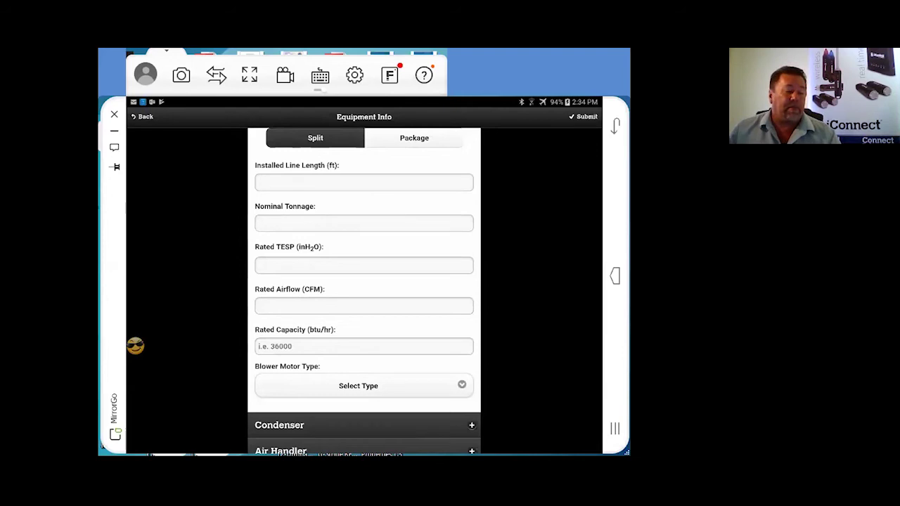
pyautogui.moveTo(205, 353); pyautogui.dragTo(196, 224)
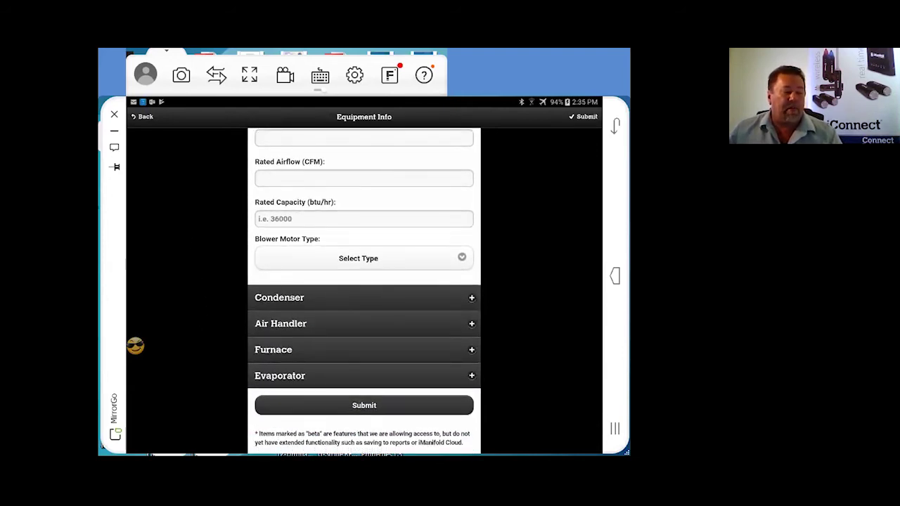
pyautogui.click(358, 258)
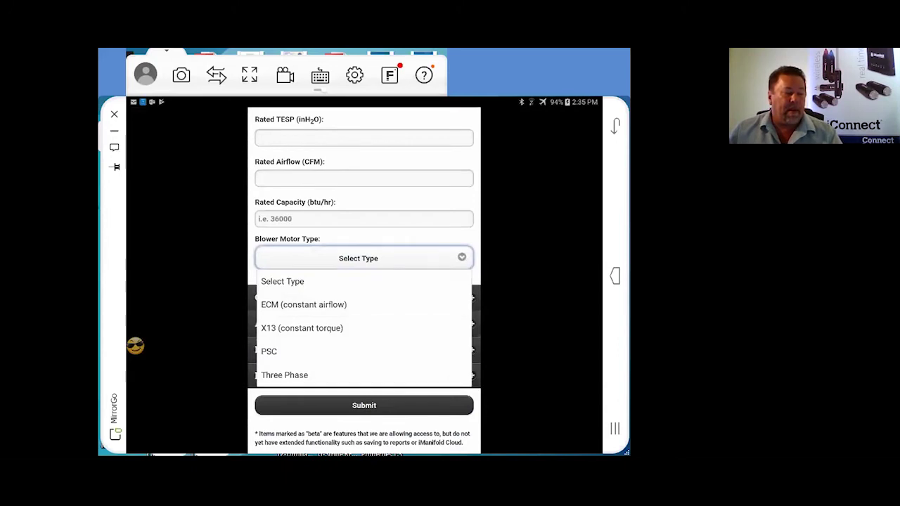
pyautogui.click(281, 328)
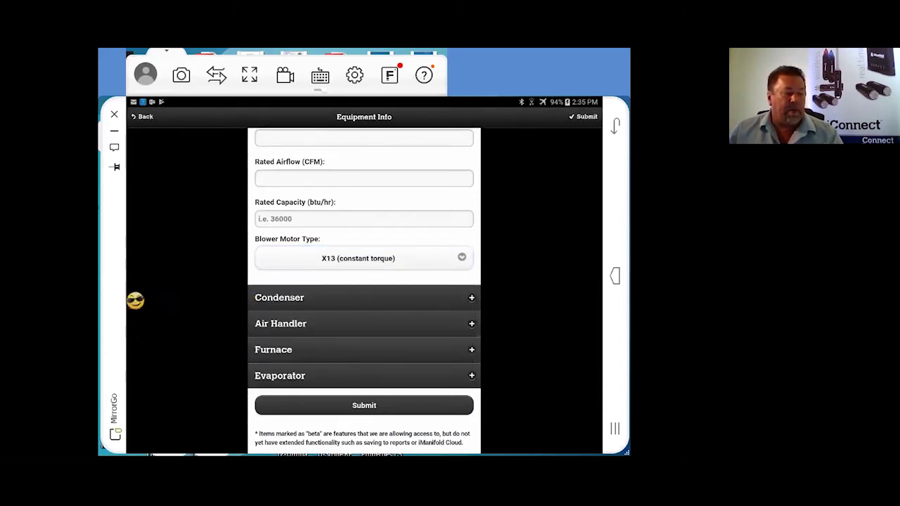
# - Set the condenser's manufacturer to CARRIER AIR CONDITIONING in the Equipment Info form
pyautogui.click(276, 298)
pyautogui.moveTo(217, 396); pyautogui.dragTo(209, 289)
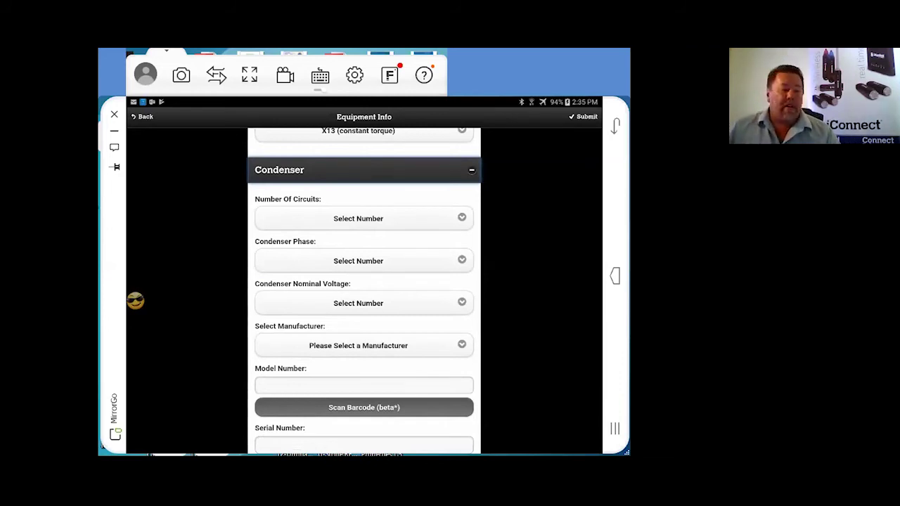
pyautogui.click(357, 345)
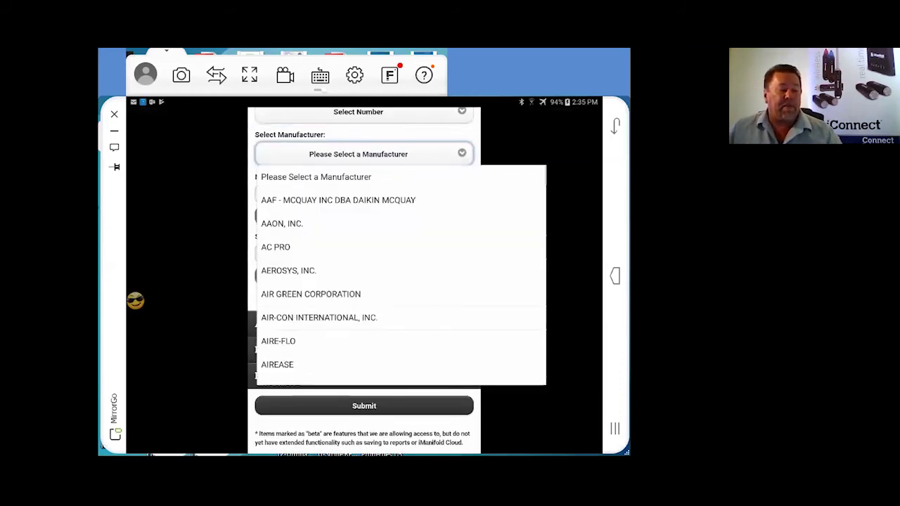
pyautogui.scroll(-10, 309, 279)
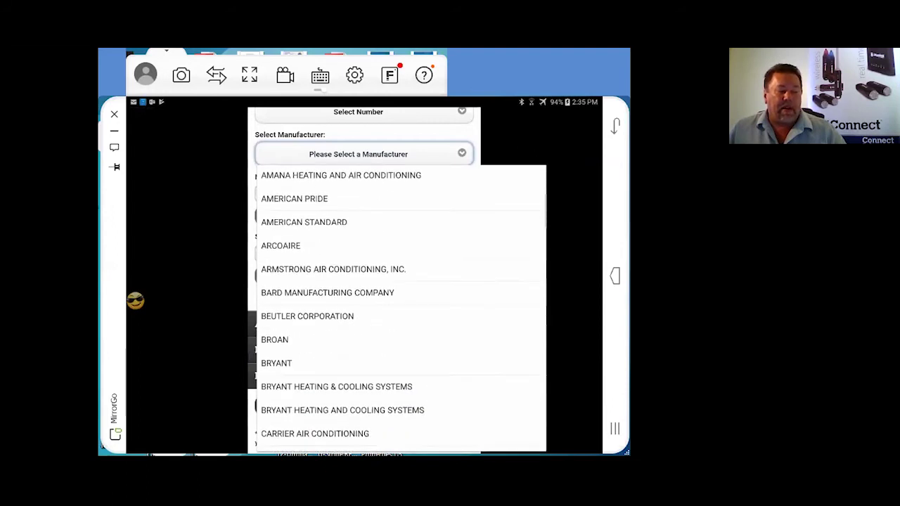
pyautogui.scroll(-5, 309, 279)
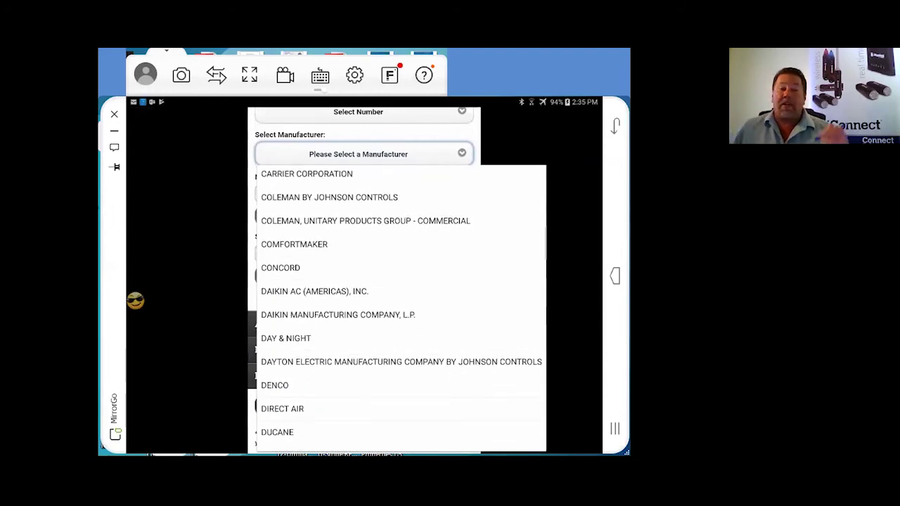
pyautogui.scroll(3, 309, 279)
pyautogui.scroll(4, 400, 309)
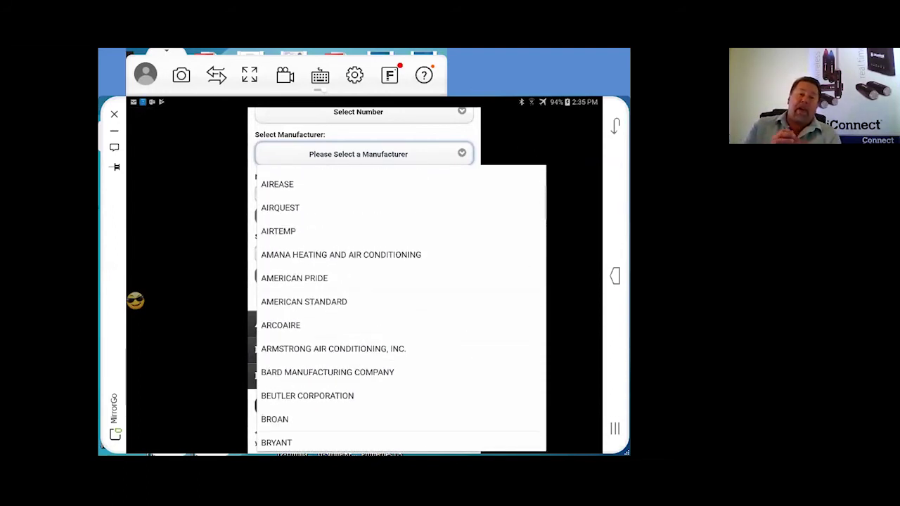
pyautogui.scroll(-1, 400, 309)
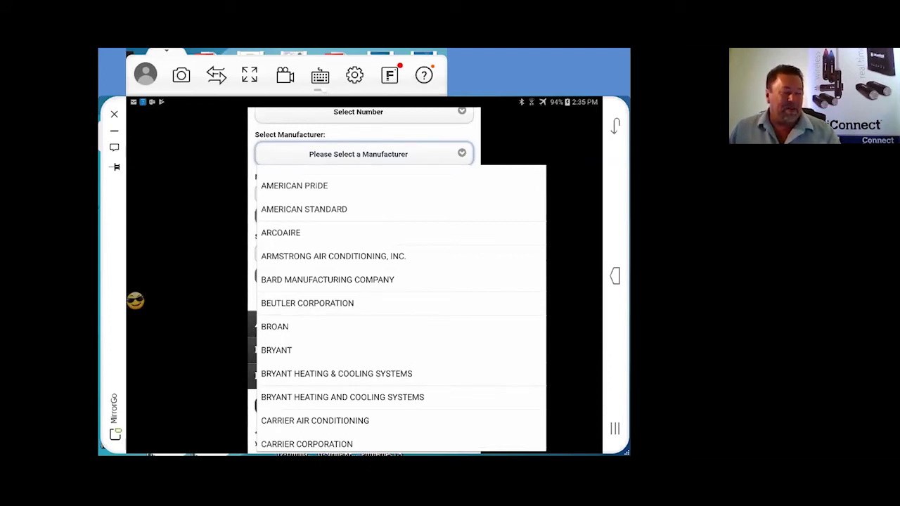
pyautogui.click(315, 420)
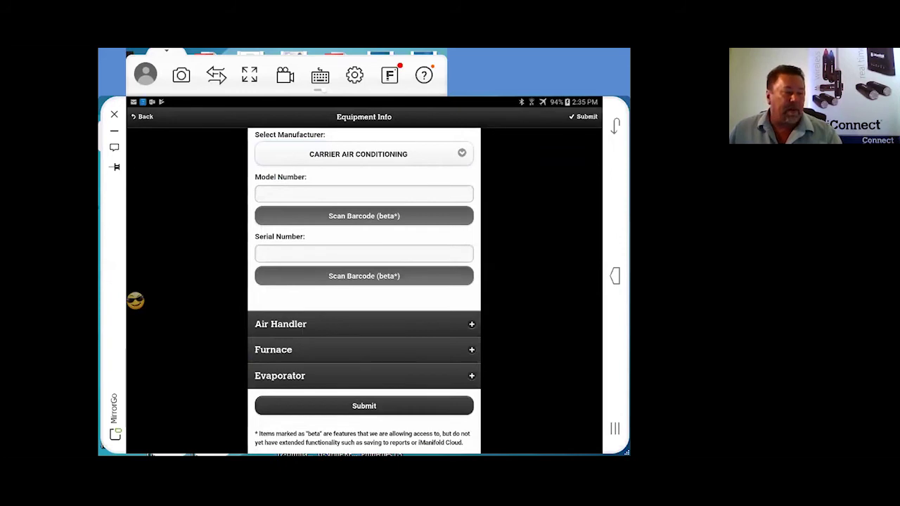
pyautogui.moveTo(214, 201); pyautogui.dragTo(223, 225)
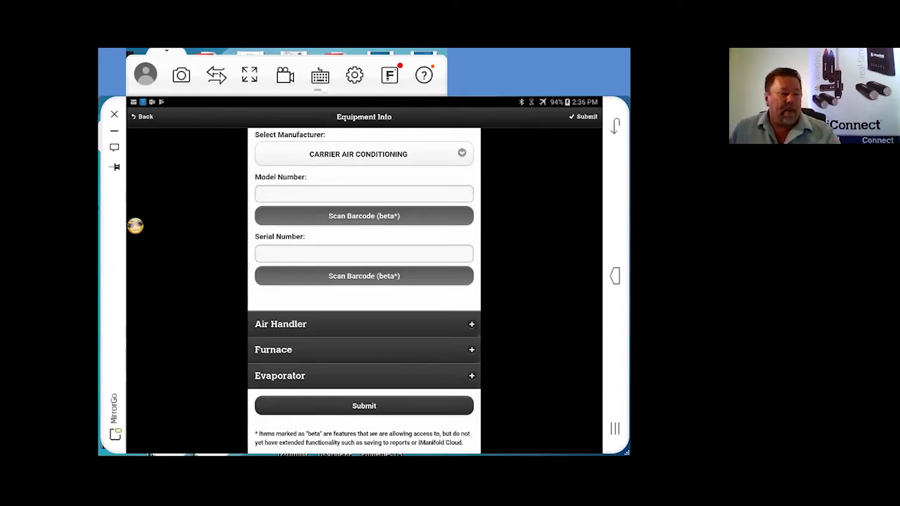
# - Set the air handler's manufacturer to be the same as the condenser's
pyautogui.click(265, 322)
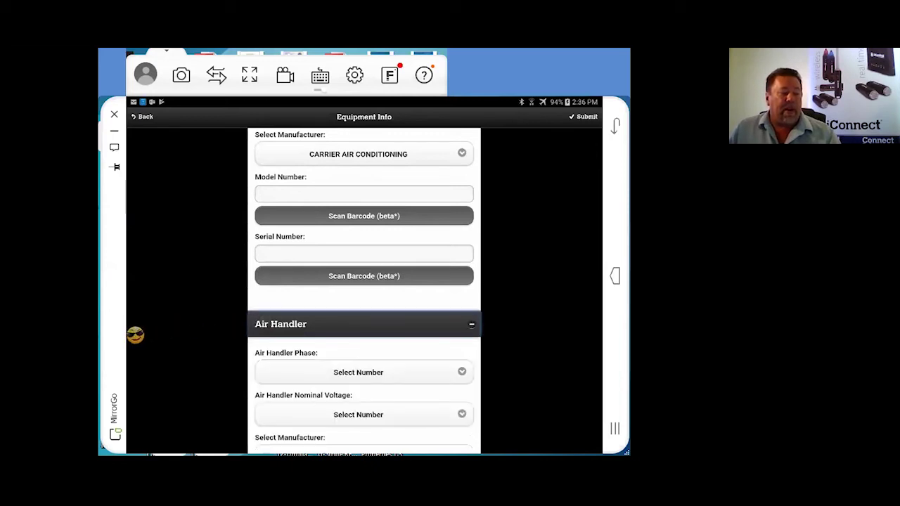
pyautogui.moveTo(206, 372); pyautogui.dragTo(194, 231)
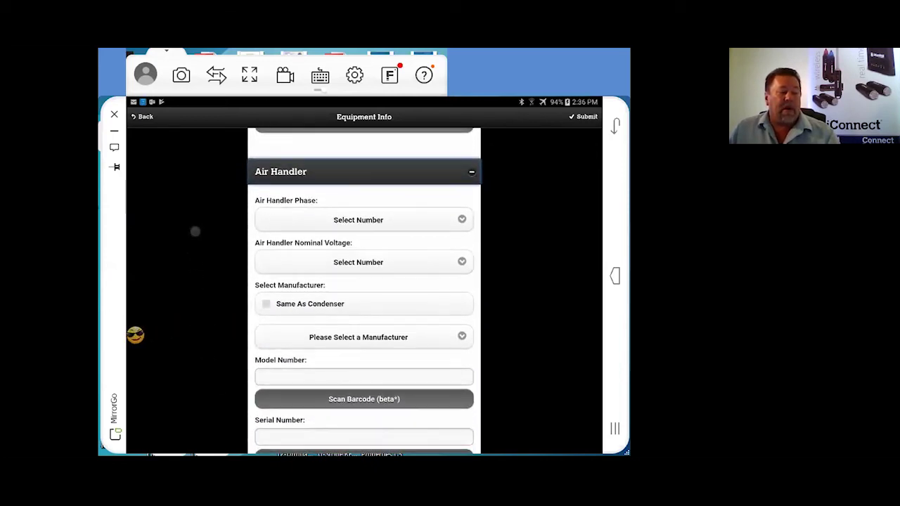
pyautogui.click(265, 304)
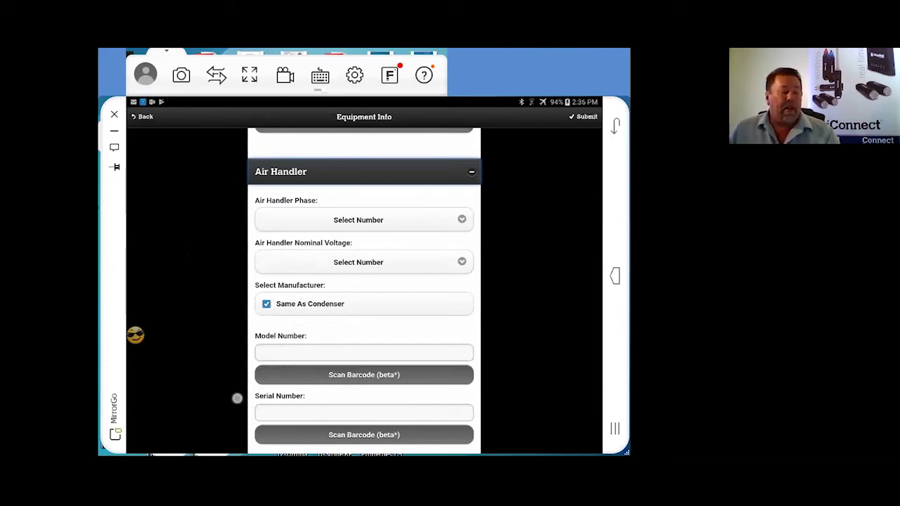
# - Enter REDFR4543 as the condenser's model number and 4f5ttre as its serial number
pyautogui.moveTo(237, 398)
pyautogui.mouseDown()
pyautogui.moveTo(226, 304)
pyautogui.moveTo(220, 393)
pyautogui.mouseUp()
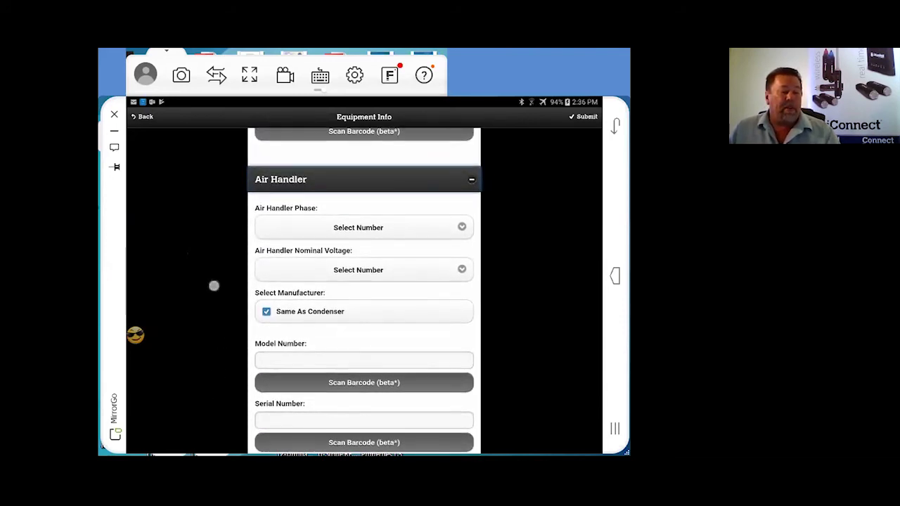
pyautogui.moveTo(213, 285); pyautogui.dragTo(211, 386)
pyautogui.moveTo(203, 349); pyautogui.dragTo(203, 367)
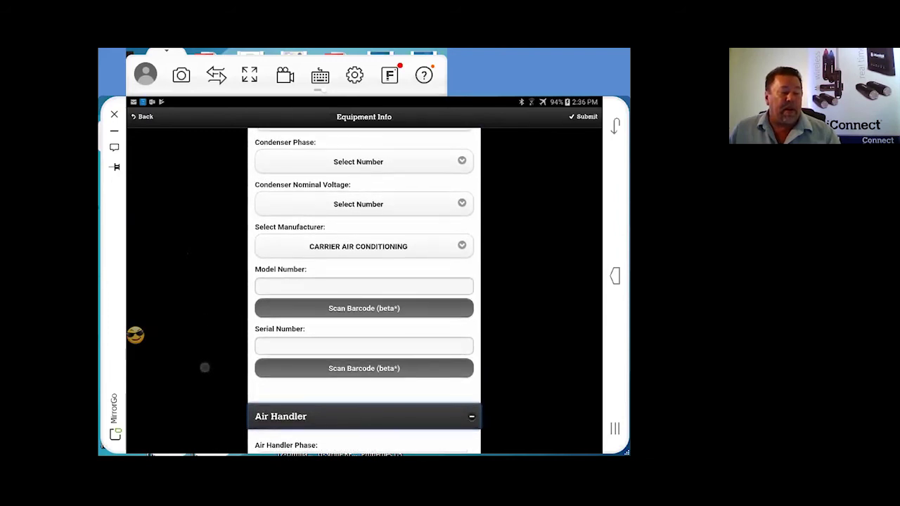
pyautogui.click(363, 287)
pyautogui.write('Re')
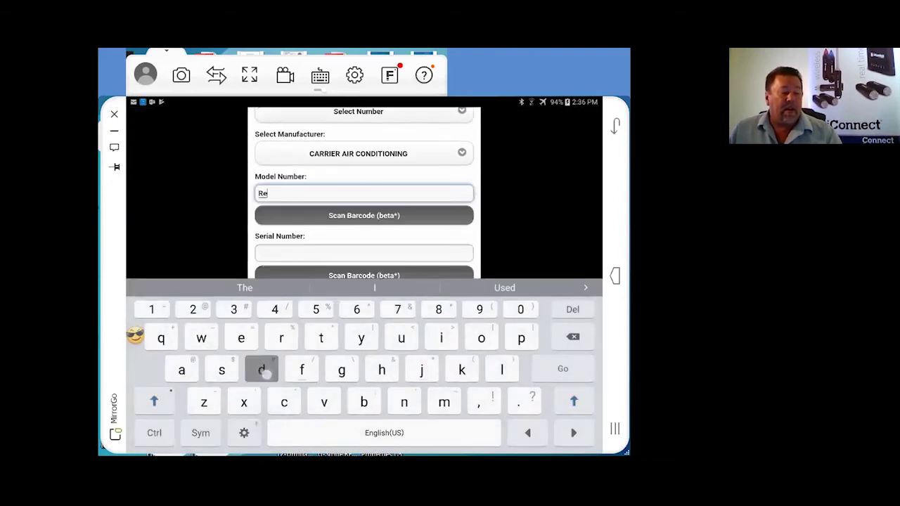
pyautogui.write('dfr4543')
pyautogui.click(363, 252)
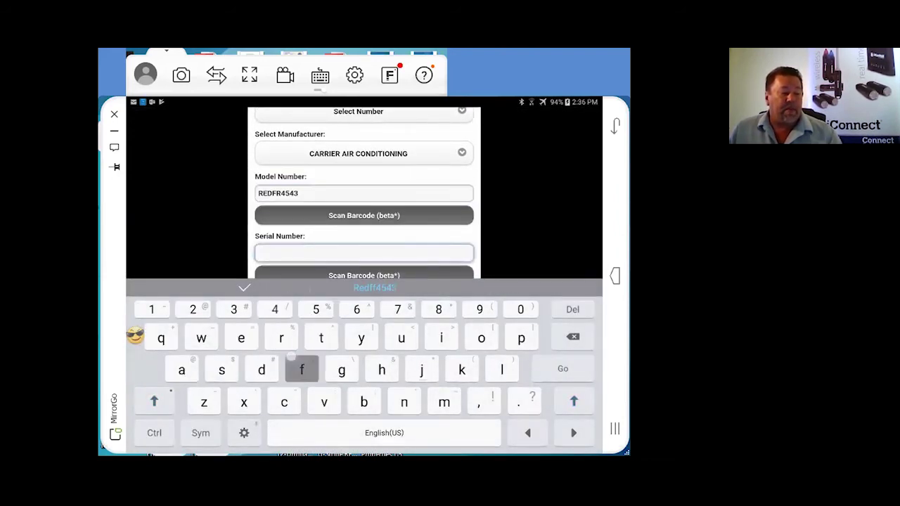
pyautogui.write('4f5ttre')
# - Enter "4rt5yt t" as the air handler's model number and 66t4rffd as its serial number
pyautogui.moveTo(199, 250); pyautogui.dragTo(193, 164)
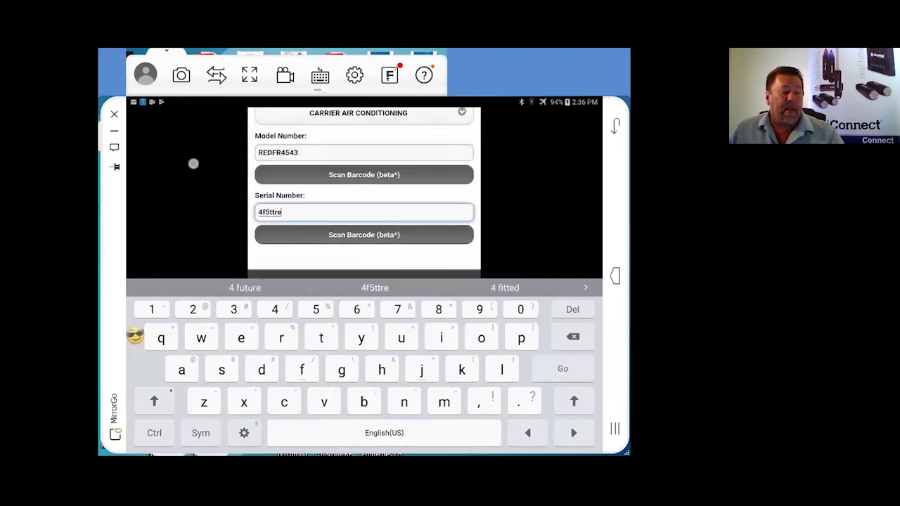
pyautogui.moveTo(194, 233); pyautogui.dragTo(195, 169)
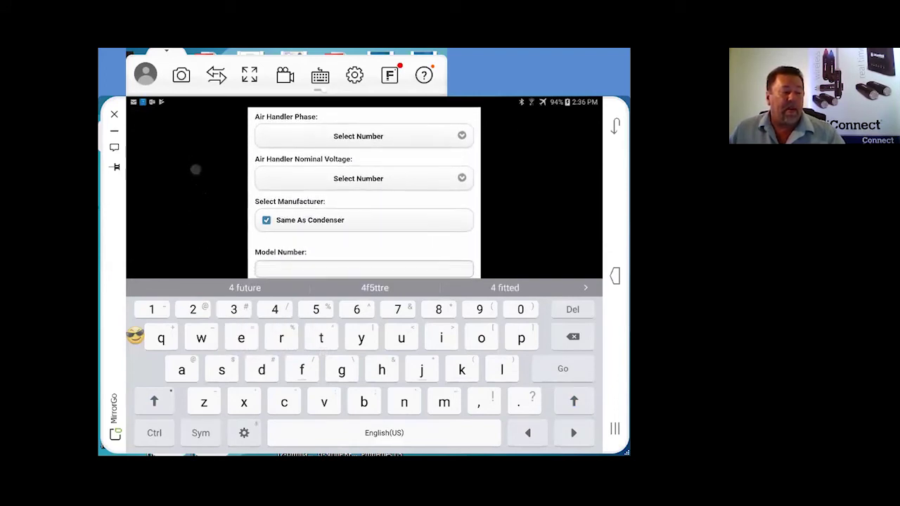
pyautogui.moveTo(201, 199); pyautogui.dragTo(196, 154)
pyautogui.click(363, 175)
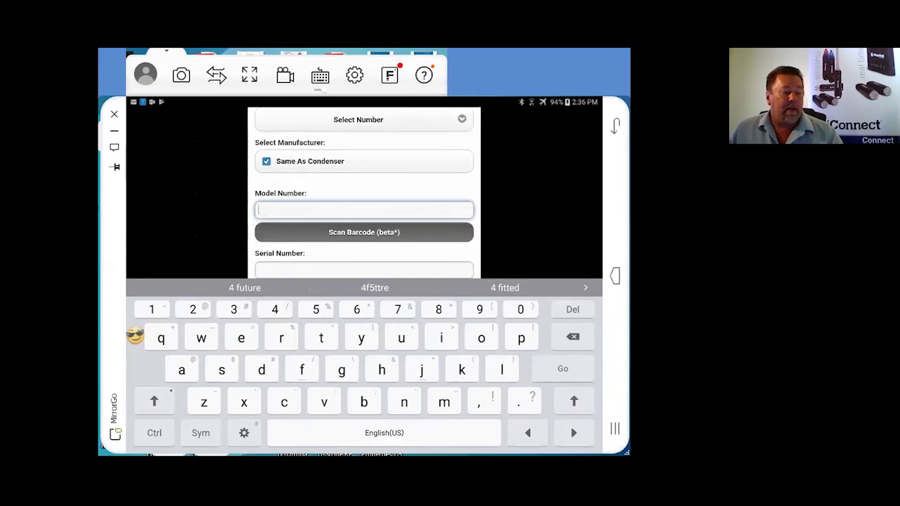
pyautogui.write('4rt5yt t')
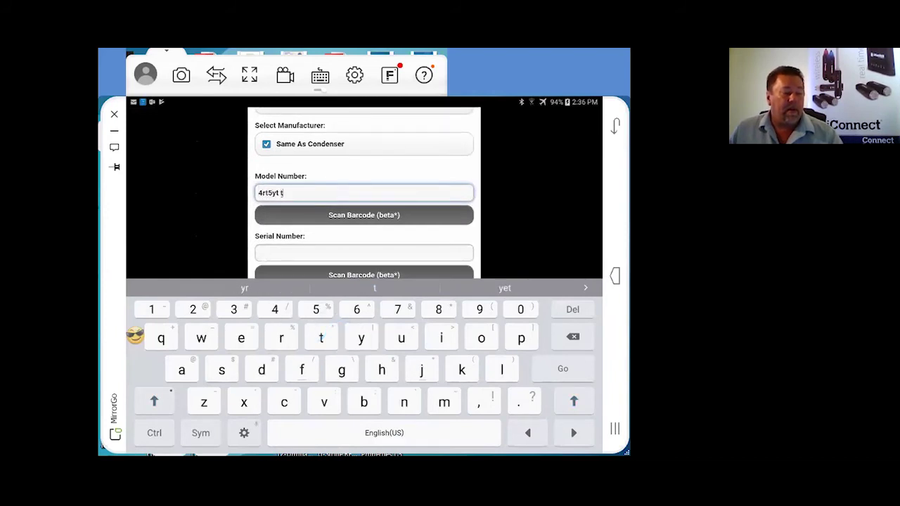
pyautogui.click(363, 252)
pyautogui.write('66t4rffd')
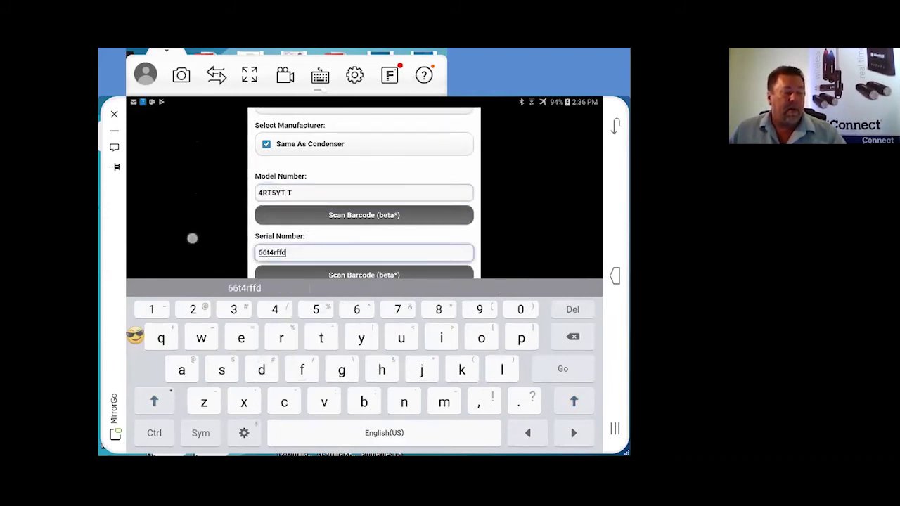
# - Set the evaporator's manufacturer to be the same as the condenser's
pyautogui.moveTo(192, 237); pyautogui.dragTo(186, 151)
pyautogui.moveTo(189, 214); pyautogui.dragTo(189, 201)
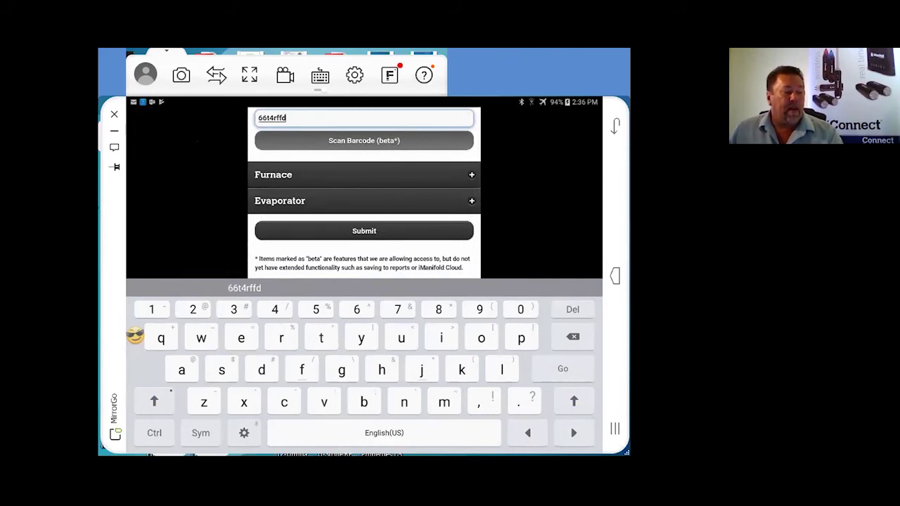
pyautogui.click(279, 200)
pyautogui.moveTo(204, 318); pyautogui.dragTo(203, 297)
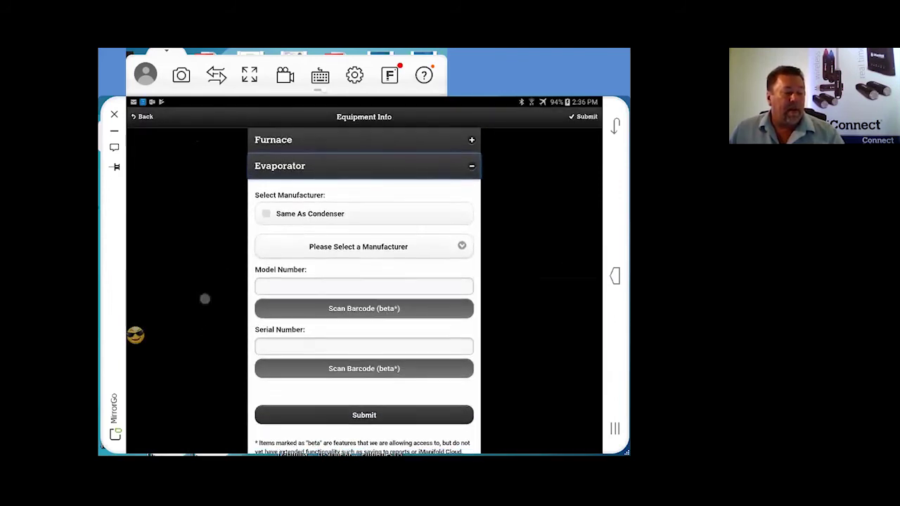
pyautogui.click(267, 211)
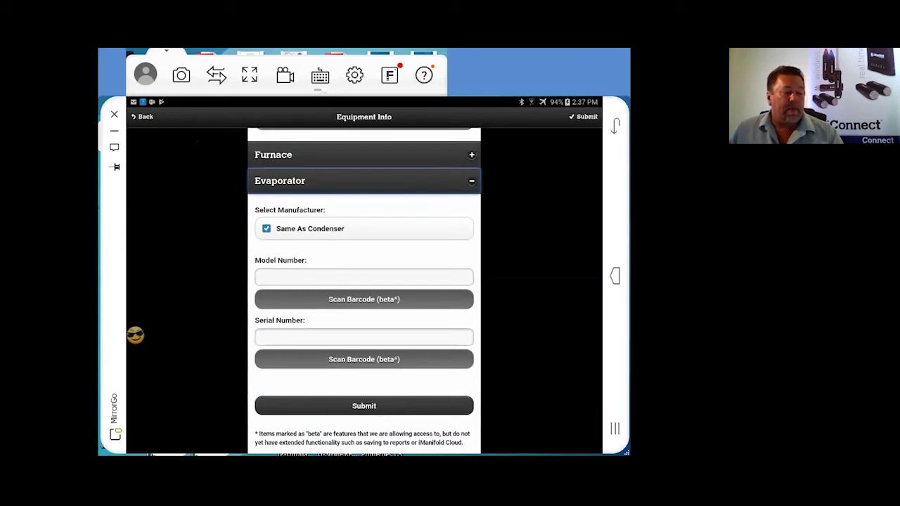
# - Enter Frre33 as the evaporator's model number and 5543443 as its serial number, and submit the equipment information
pyautogui.click(364, 277)
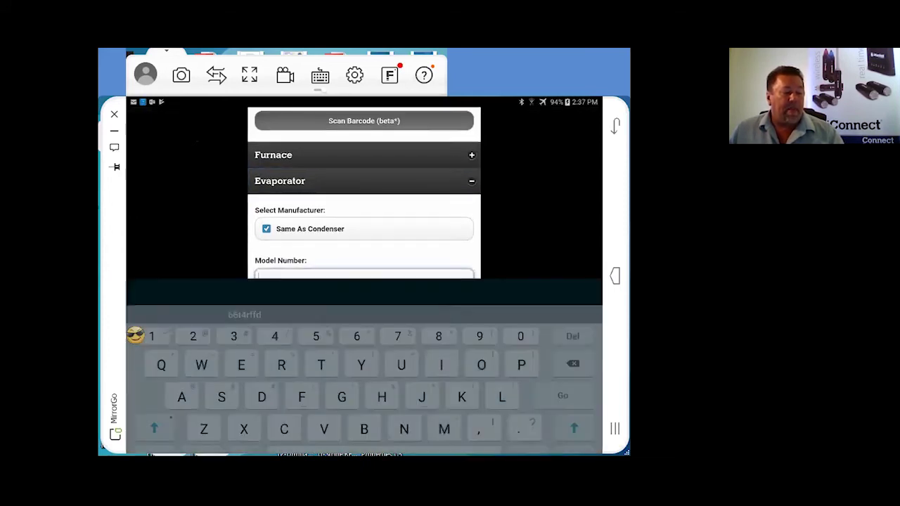
pyautogui.write('Frre33')
pyautogui.moveTo(190, 251); pyautogui.dragTo(190, 222)
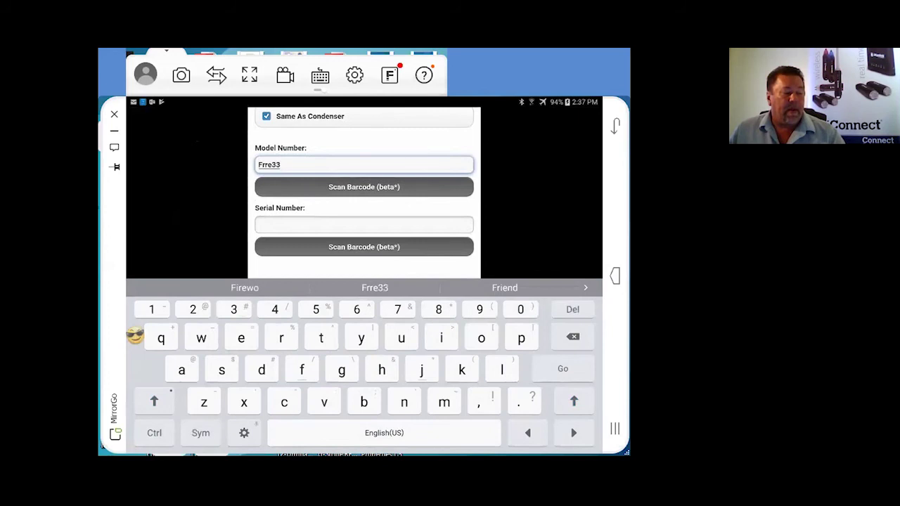
pyautogui.click(364, 224)
pyautogui.write('55434')
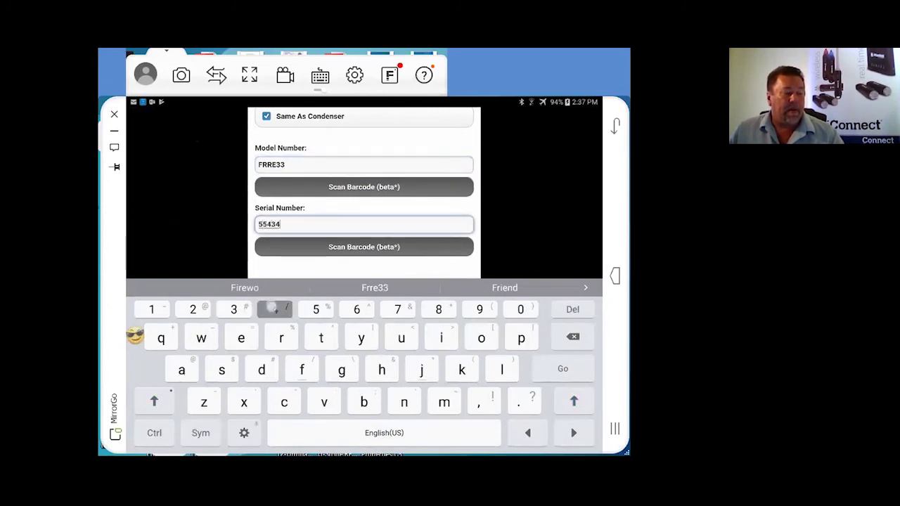
pyautogui.write('43')
pyautogui.moveTo(192, 228); pyautogui.dragTo(190, 153)
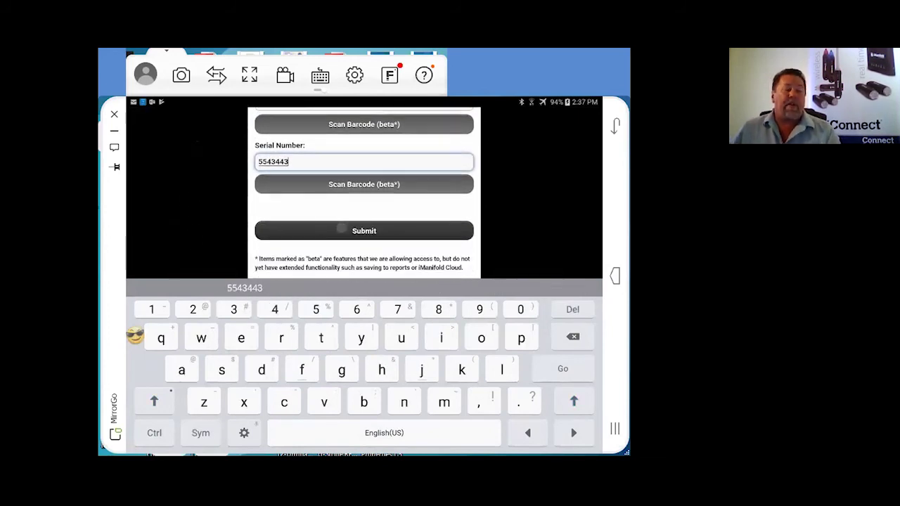
pyautogui.click(341, 229)
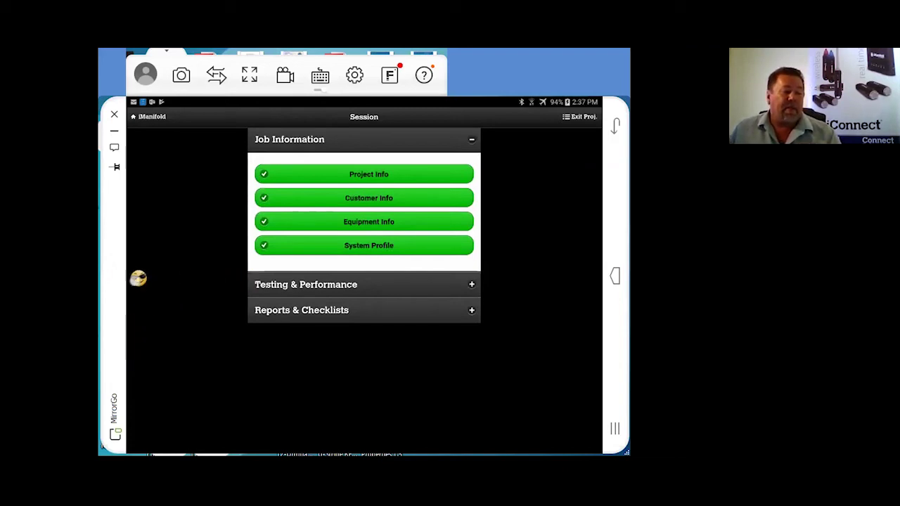
# - Review the System Performance page from the session's Testing & Performance section, and return to the session overview
pyautogui.click(270, 285)
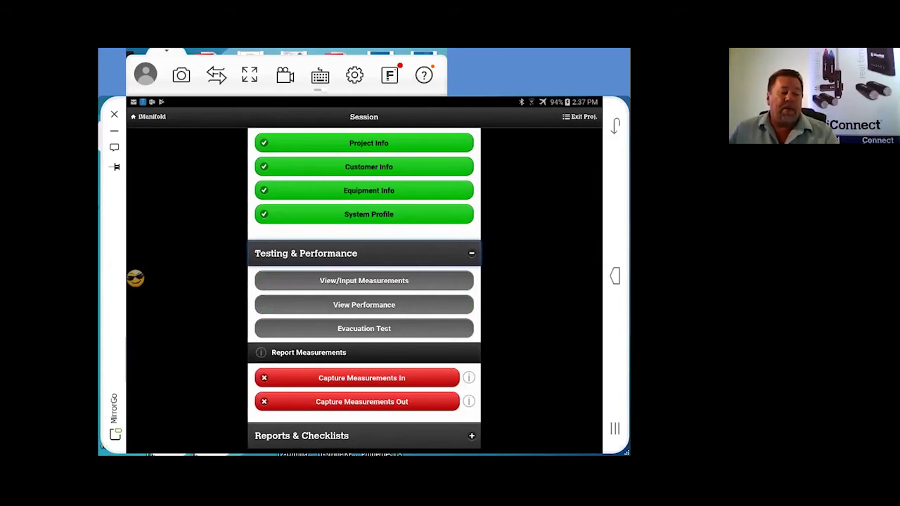
pyautogui.click(304, 279)
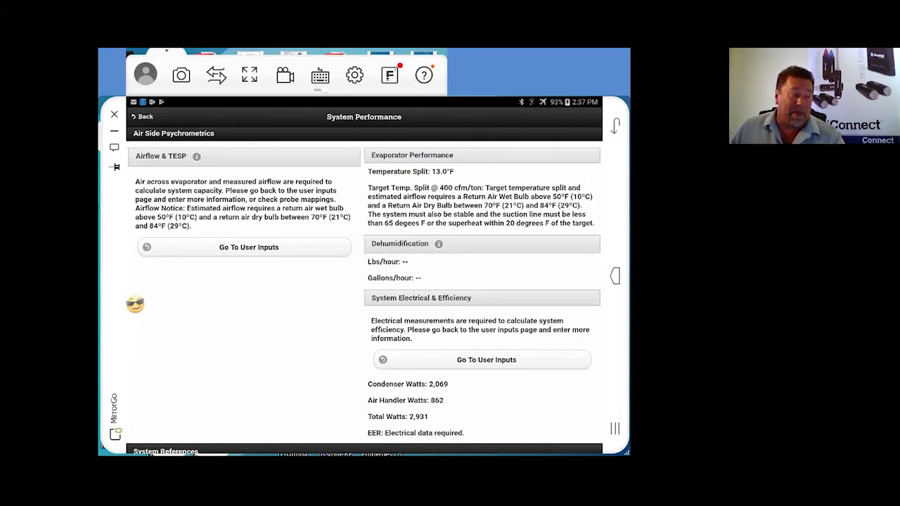
pyautogui.click(140, 116)
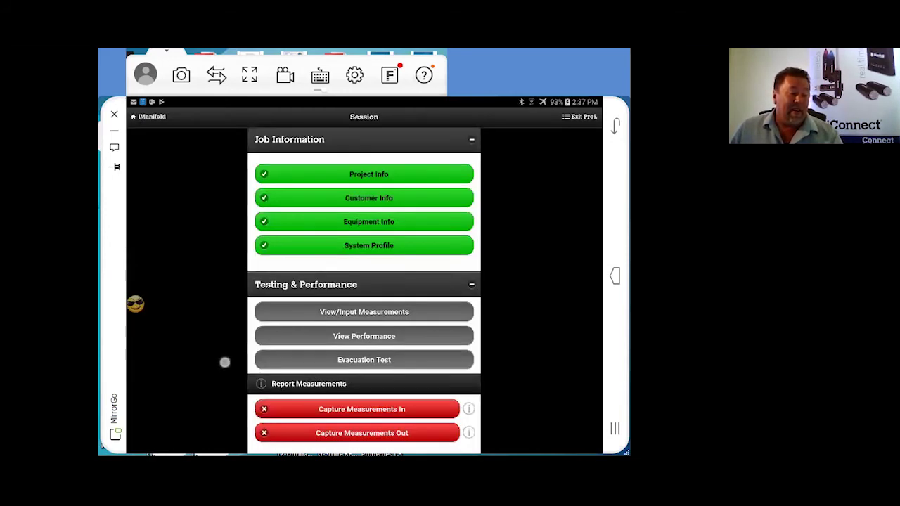
pyautogui.moveTo(224, 362); pyautogui.dragTo(217, 322)
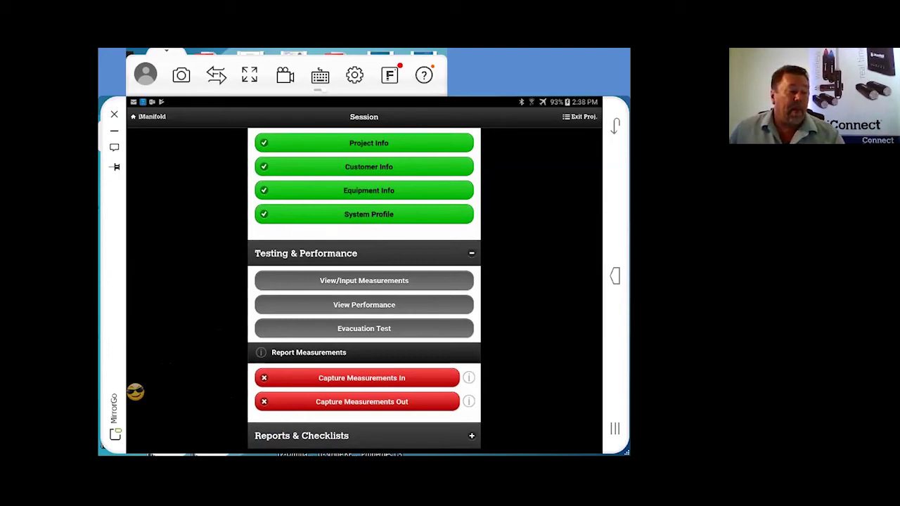
# - Set the nominal tonnage to 3 tons in the airflow measurements and submit the measurements
pyautogui.click(146, 116)
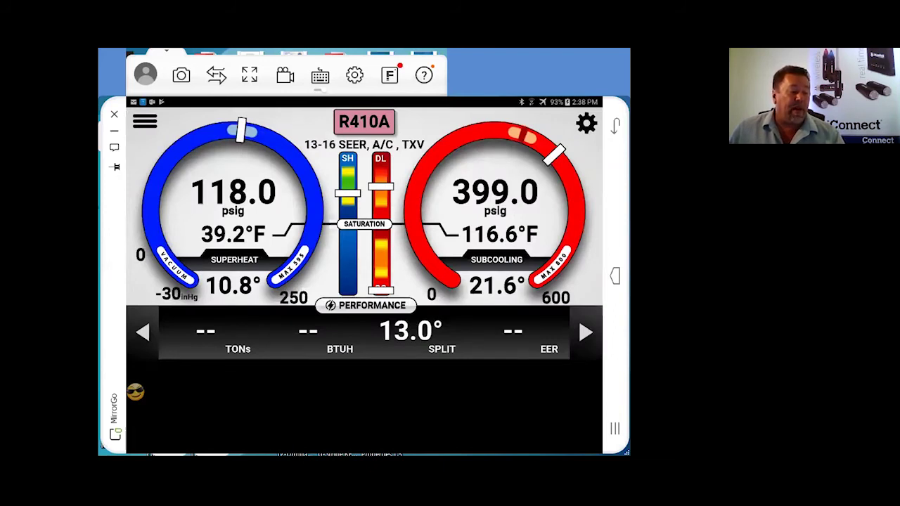
pyautogui.click(145, 122)
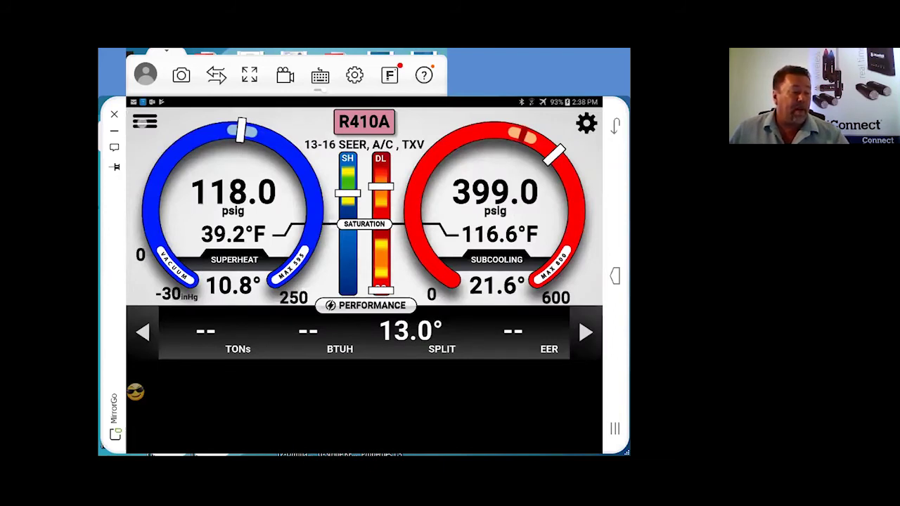
pyautogui.click(148, 144)
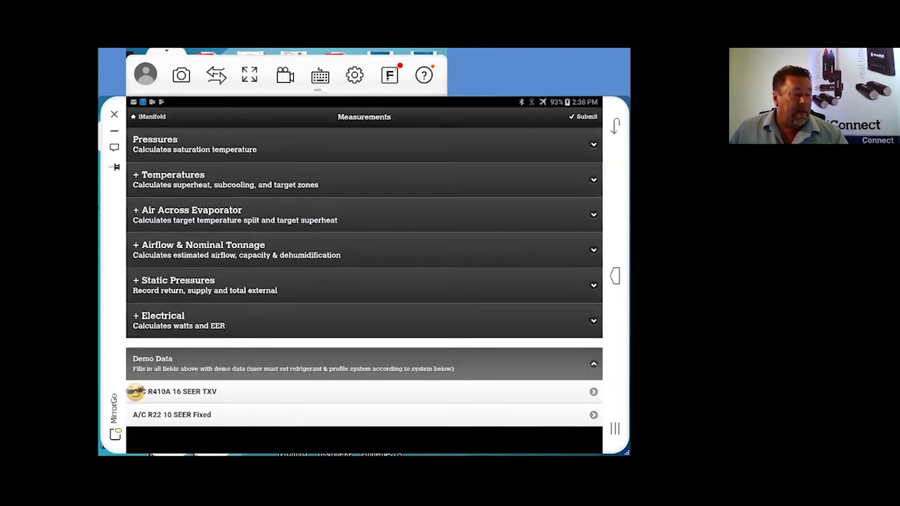
pyautogui.click(176, 244)
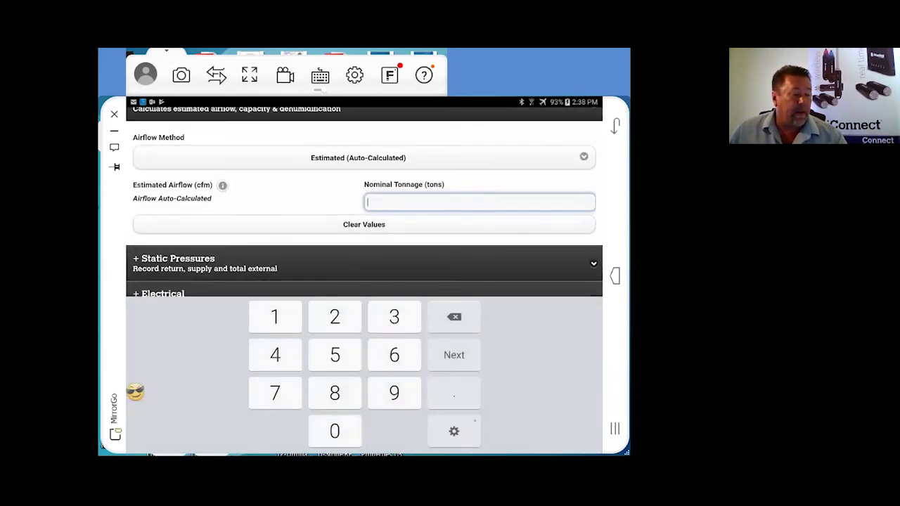
pyautogui.write('3')
pyautogui.scroll(-3, 364, 204)
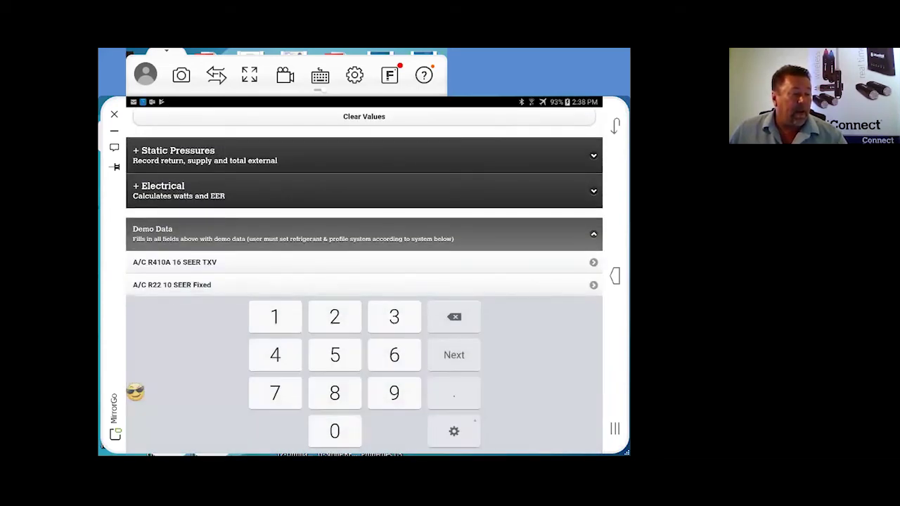
pyautogui.press('Return')
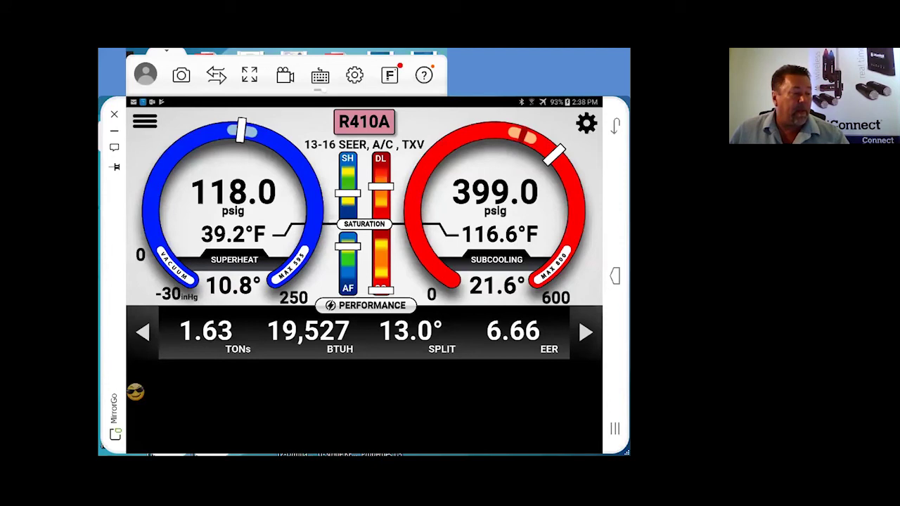
# - Return to the project session and capture the Measurements In for the report
pyautogui.click(145, 122)
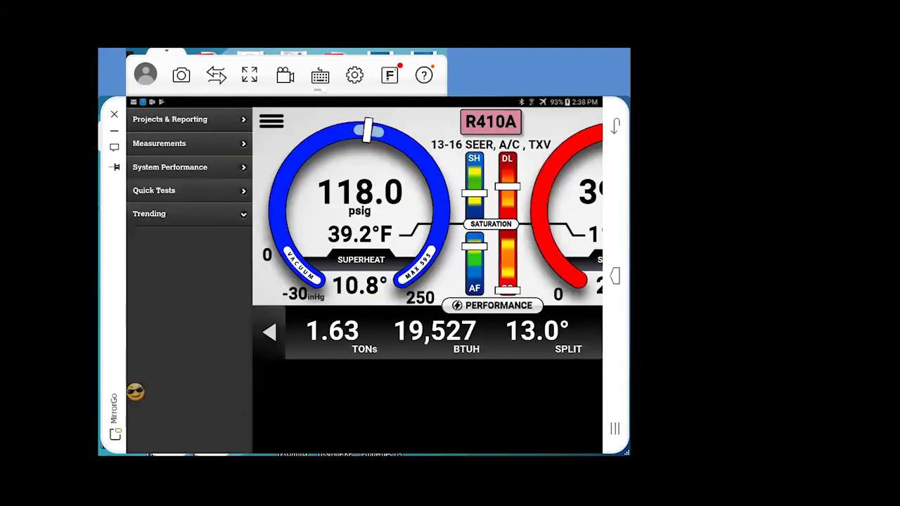
pyautogui.click(150, 120)
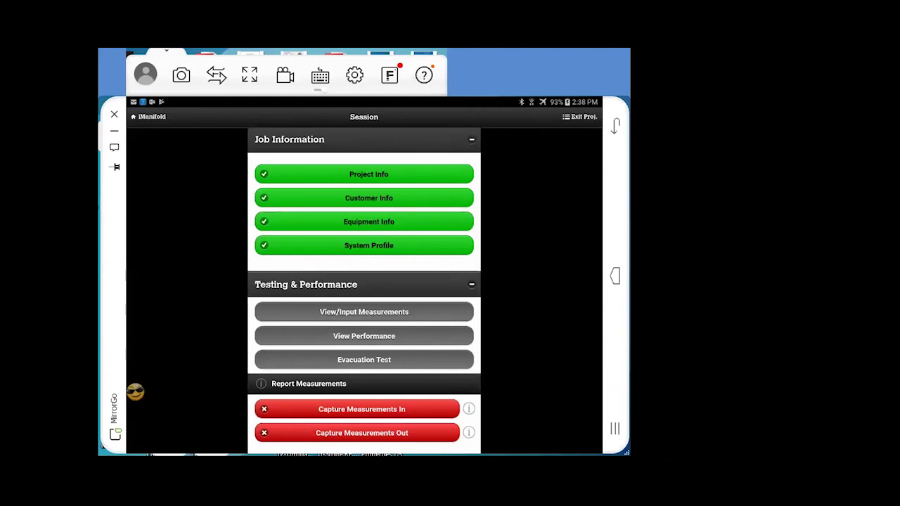
pyautogui.moveTo(188, 341); pyautogui.dragTo(173, 253)
pyautogui.click(306, 375)
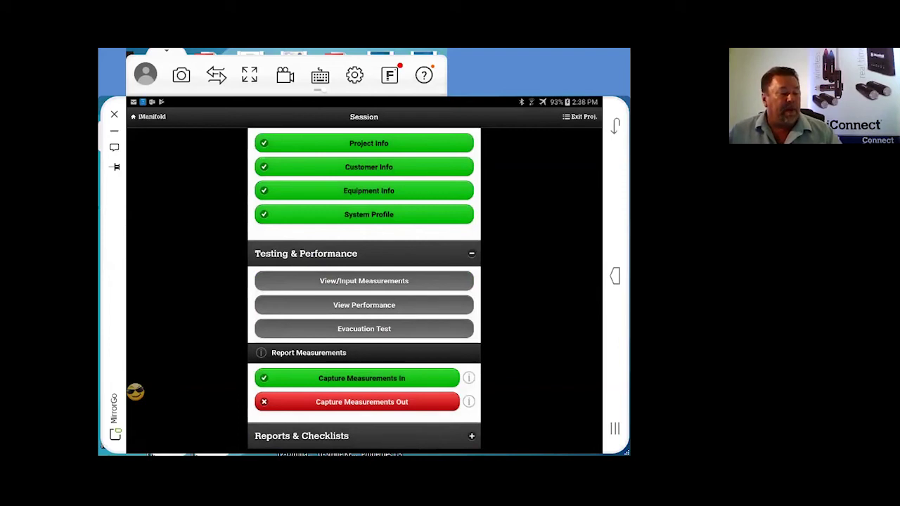
# - Generate the free iManifold Report from the Measurements In and save it to the app
pyautogui.click(285, 436)
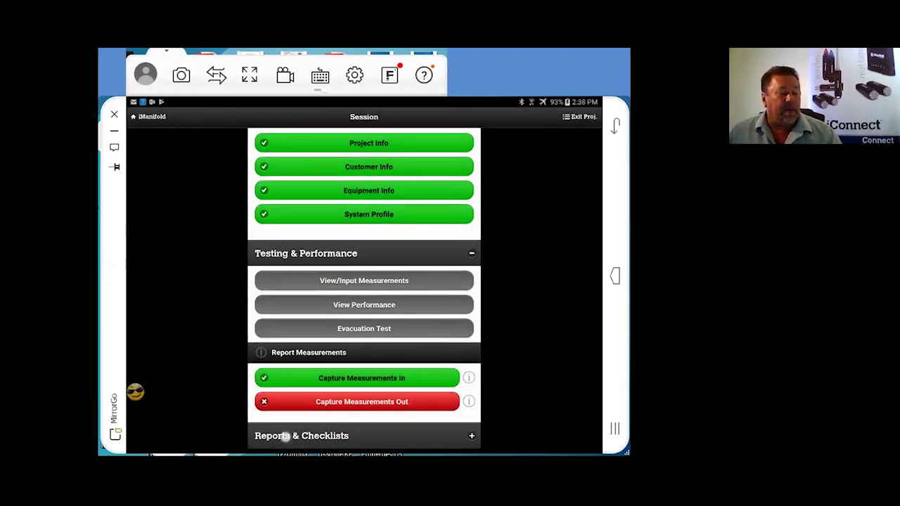
pyautogui.moveTo(175, 350); pyautogui.dragTo(169, 291)
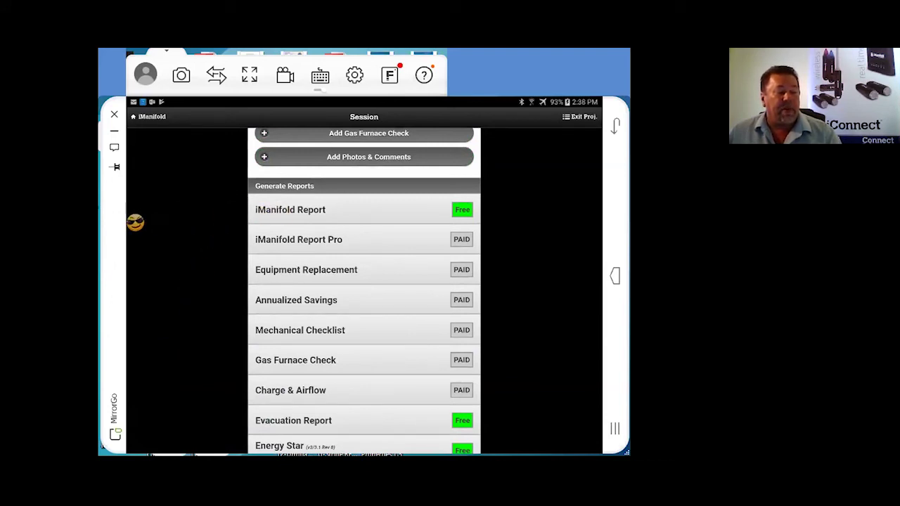
pyautogui.click(287, 209)
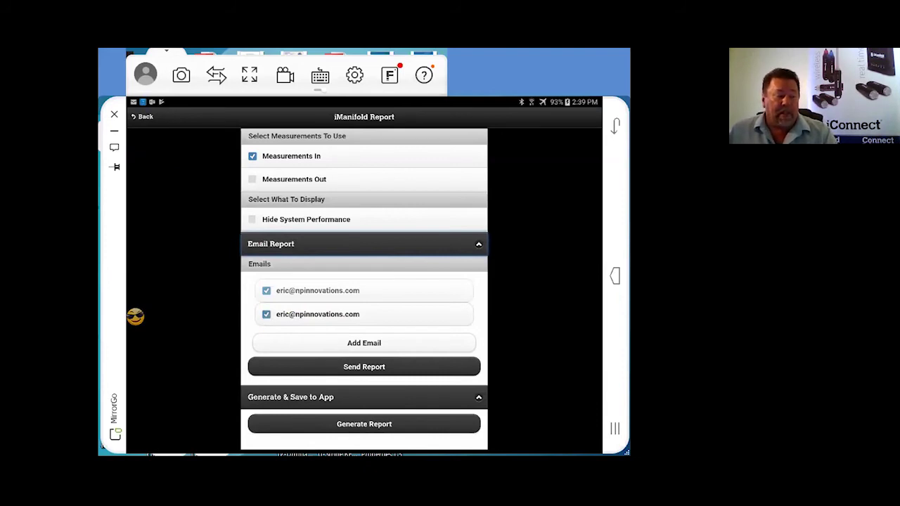
pyautogui.click(247, 372)
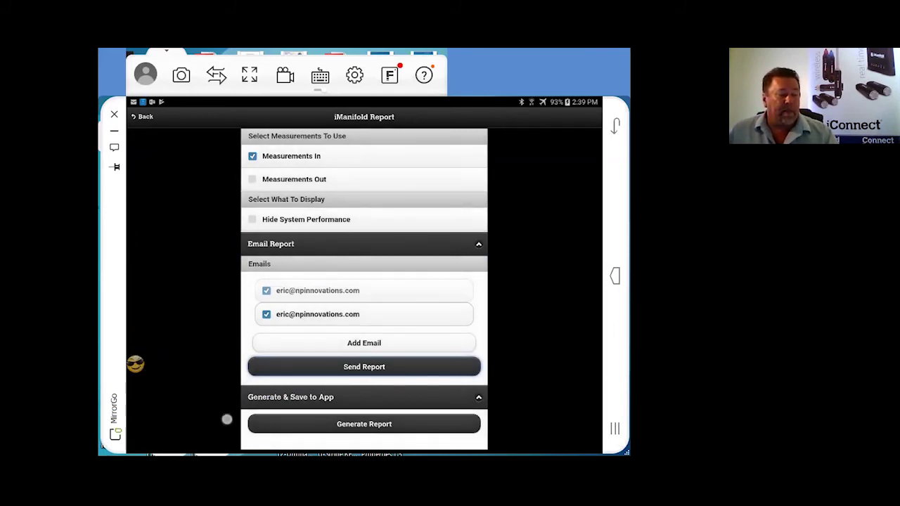
pyautogui.click(290, 423)
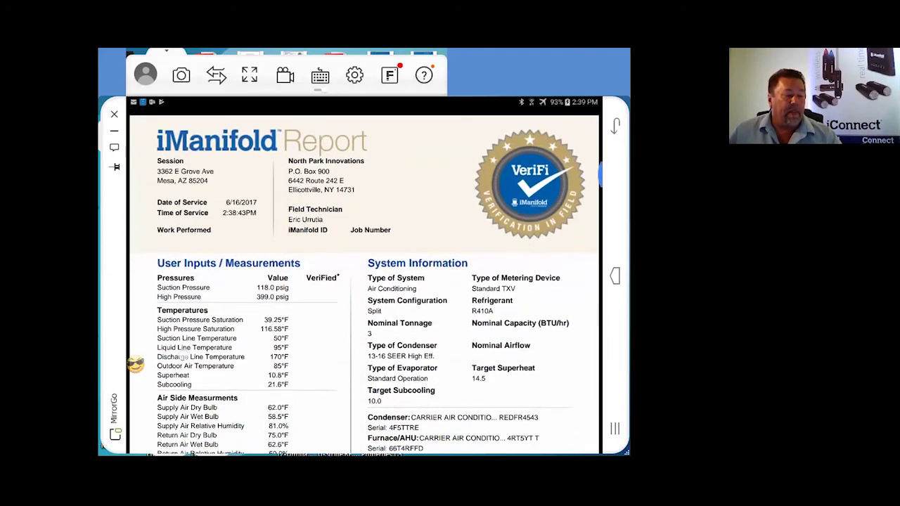
# - Review the generated iManifold Report's measurements, system information and system performance sections, and leave the report
pyautogui.scroll(-2, 364, 281)
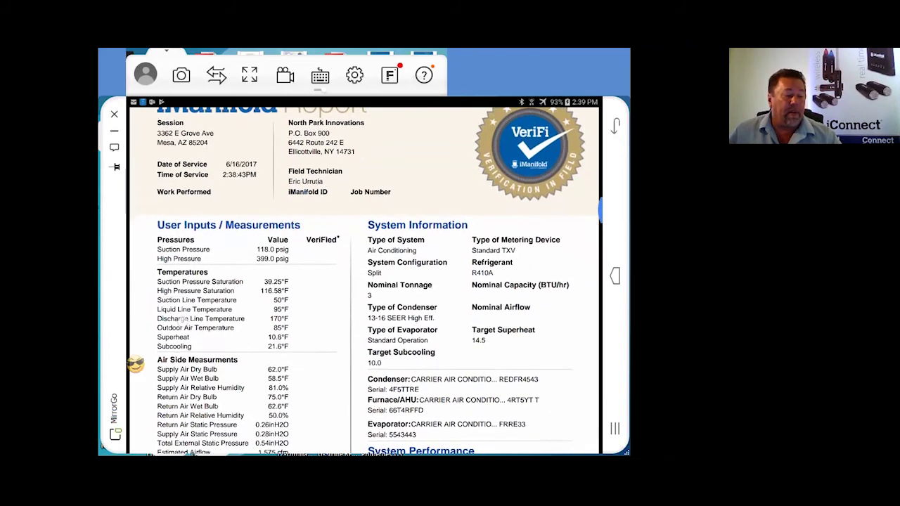
pyautogui.scroll(-3, 365, 275)
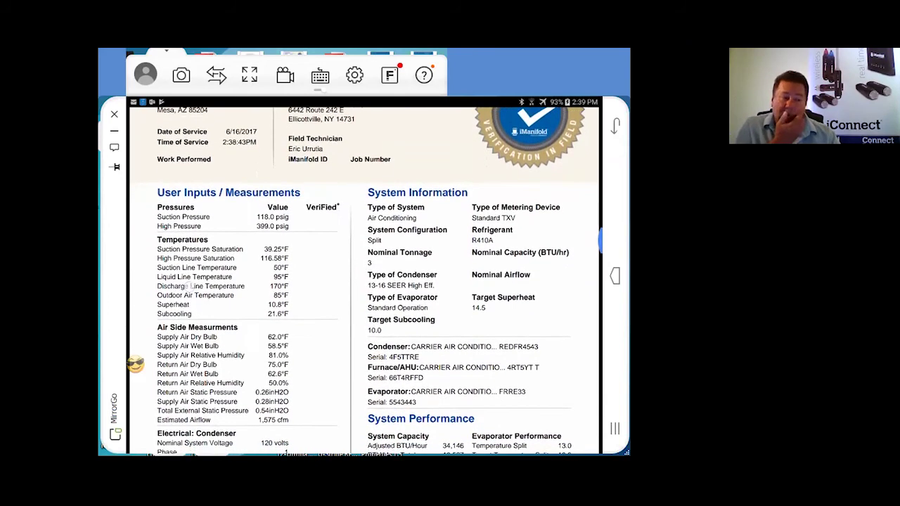
pyautogui.scroll(-5, 364, 275)
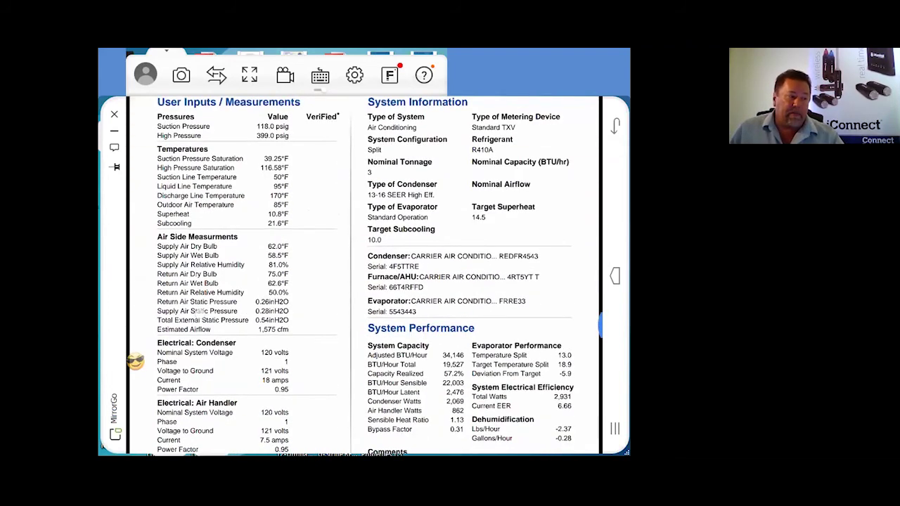
pyautogui.scroll(4, 365, 276)
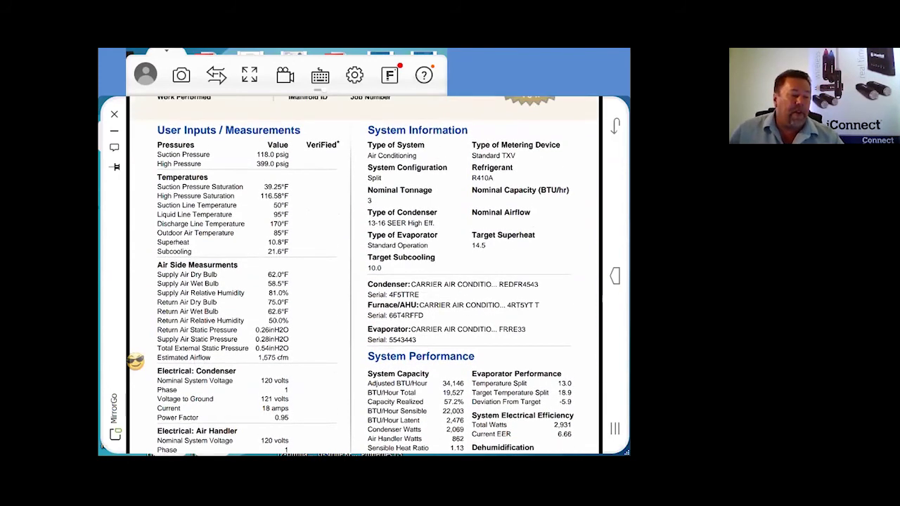
pyautogui.scroll(-2, 364, 276)
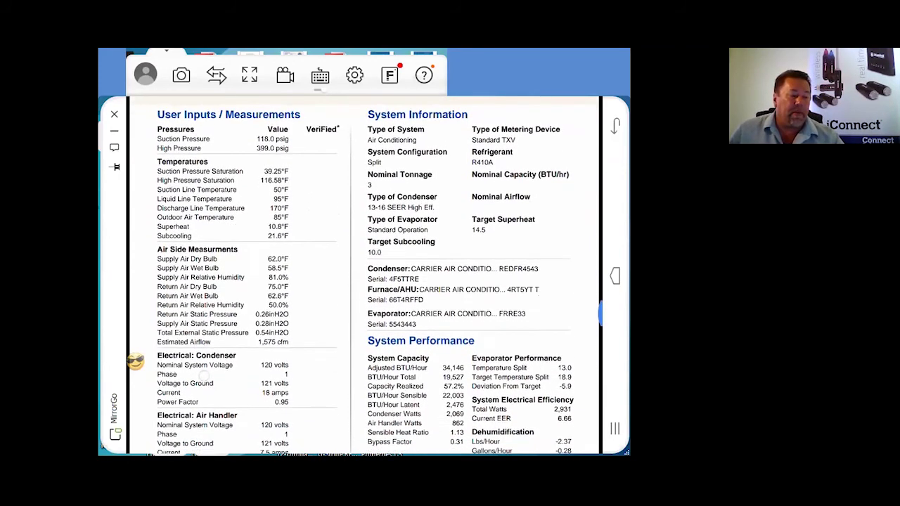
pyautogui.scroll(-2, 202, 369)
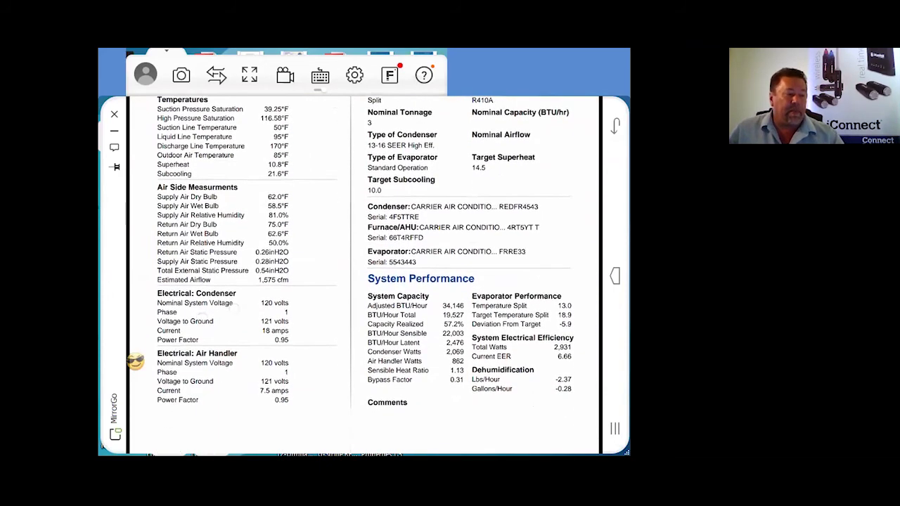
pyautogui.scroll(2, 231, 331)
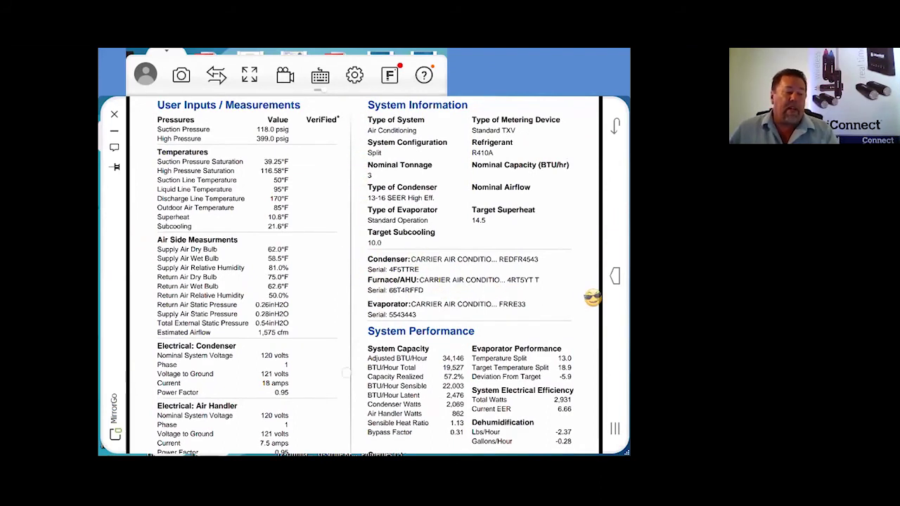
pyautogui.scroll(-2, 591, 298)
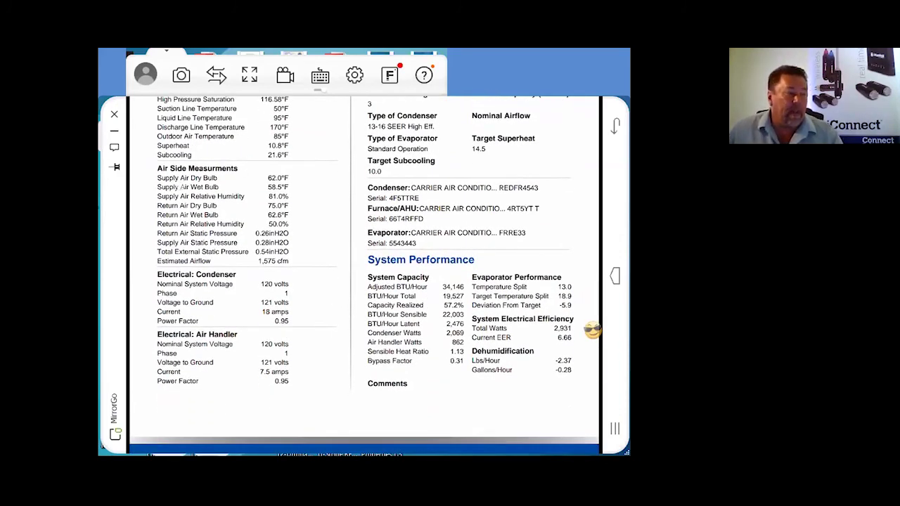
pyautogui.scroll(3, 592, 330)
pyautogui.scroll(5, 591, 330)
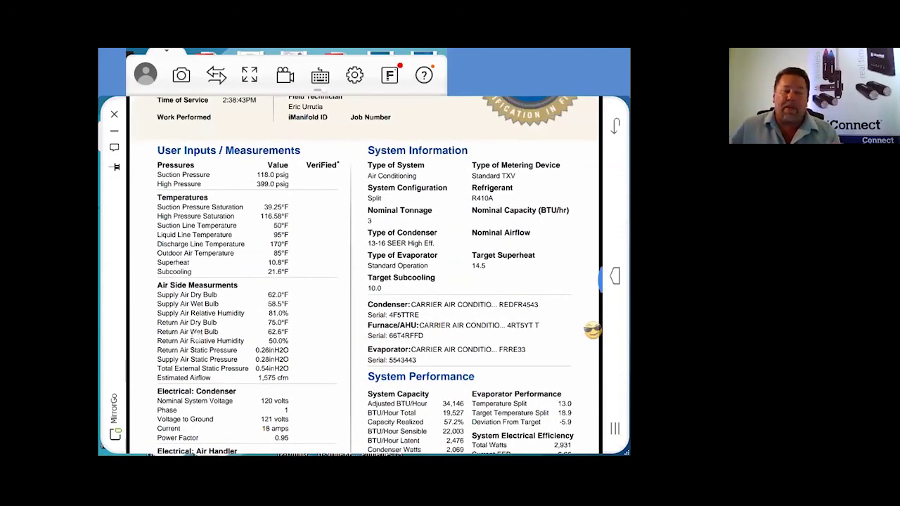
pyautogui.scroll(5, 592, 334)
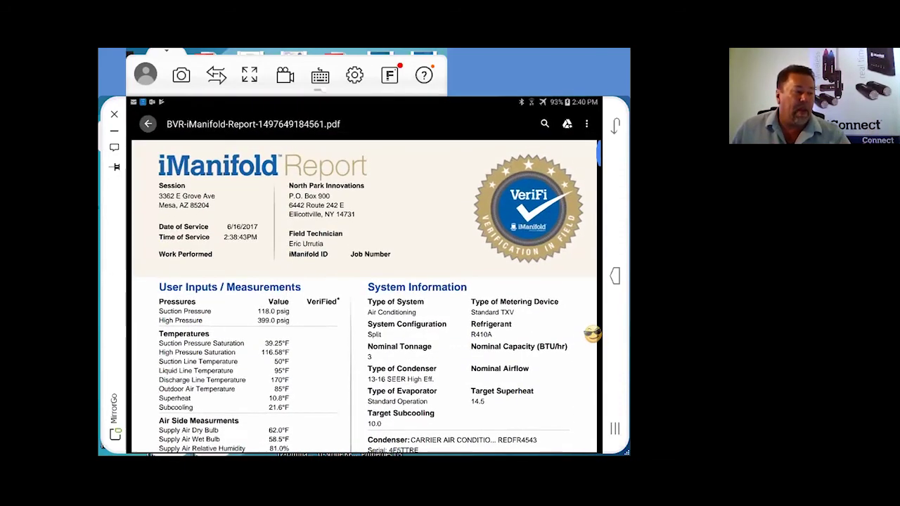
pyautogui.rightClick(593, 334)
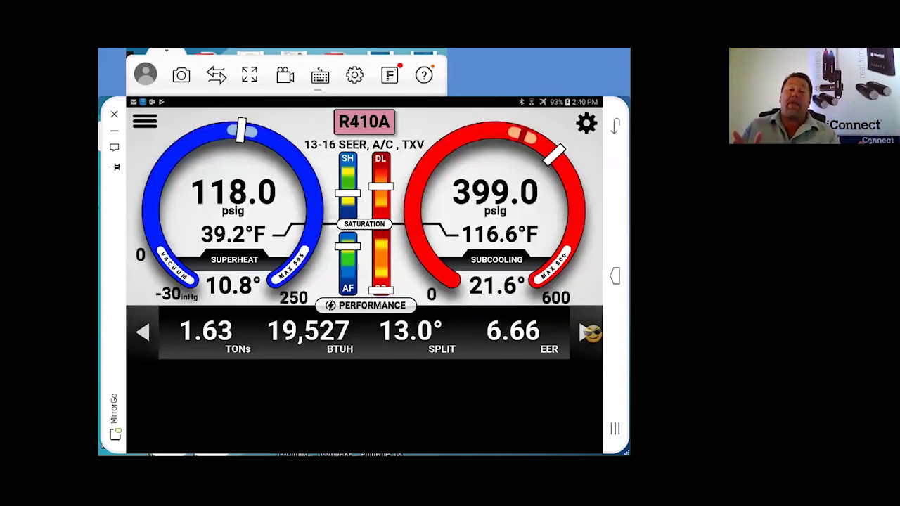
# - Set the high pressure measurement to 345 psig
pyautogui.click(145, 122)
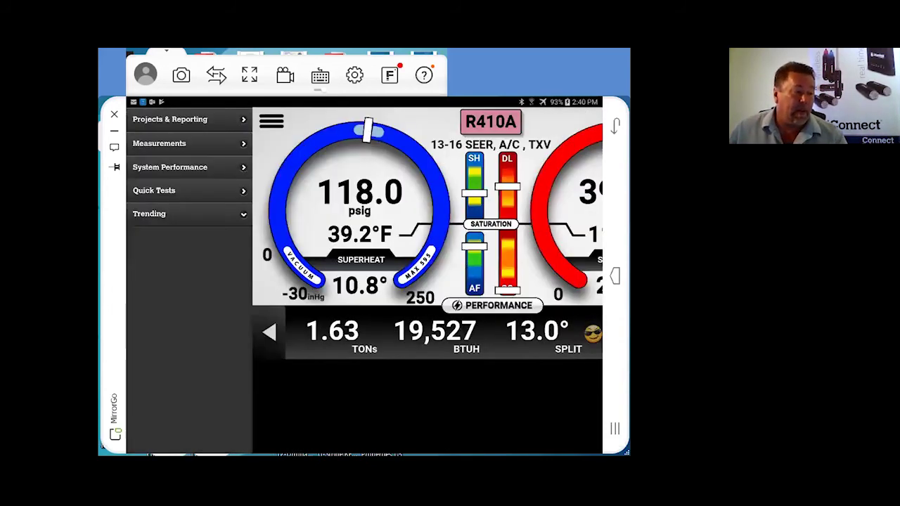
pyautogui.click(159, 144)
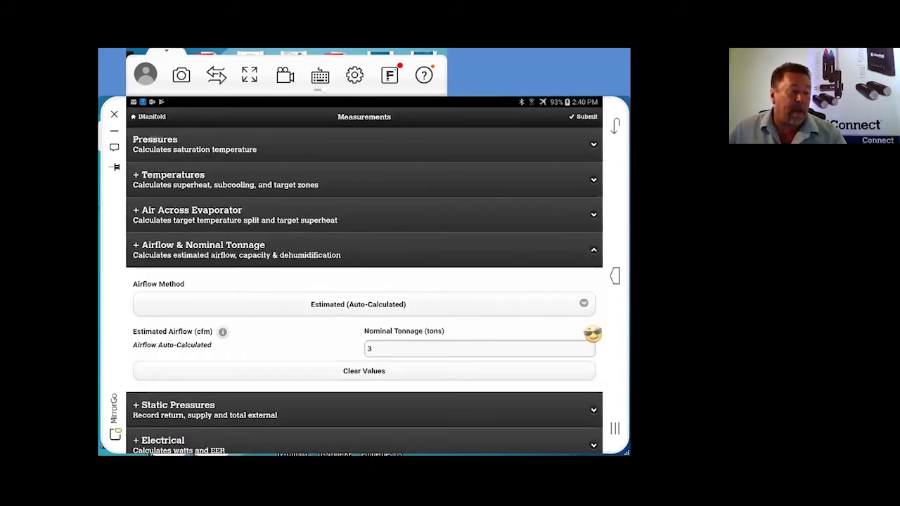
pyautogui.click(156, 141)
pyautogui.click(377, 196)
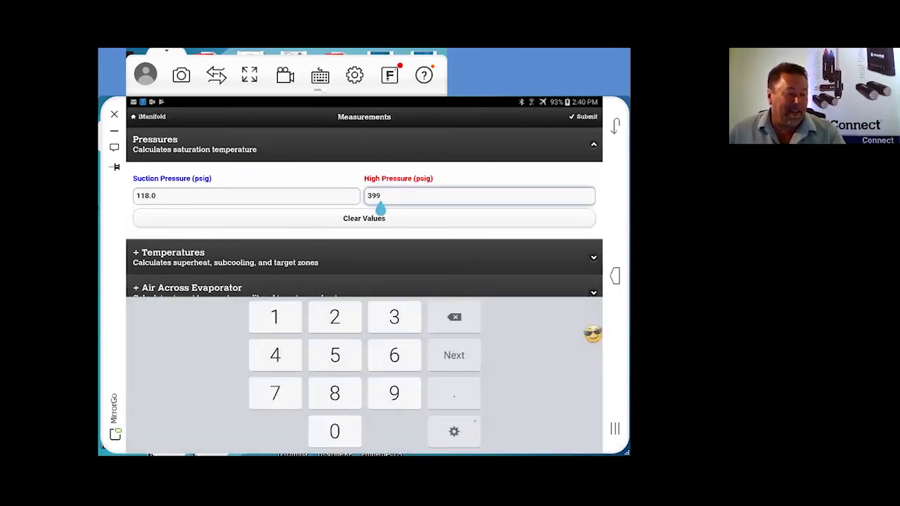
pyautogui.press('BackSpace')
pyautogui.press('BackSpace')
pyautogui.write('45')
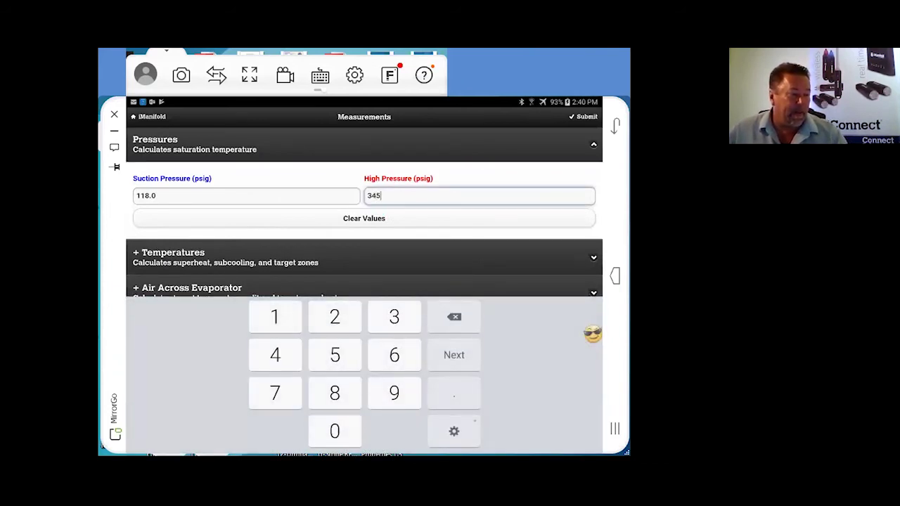
pyautogui.press('Tab')
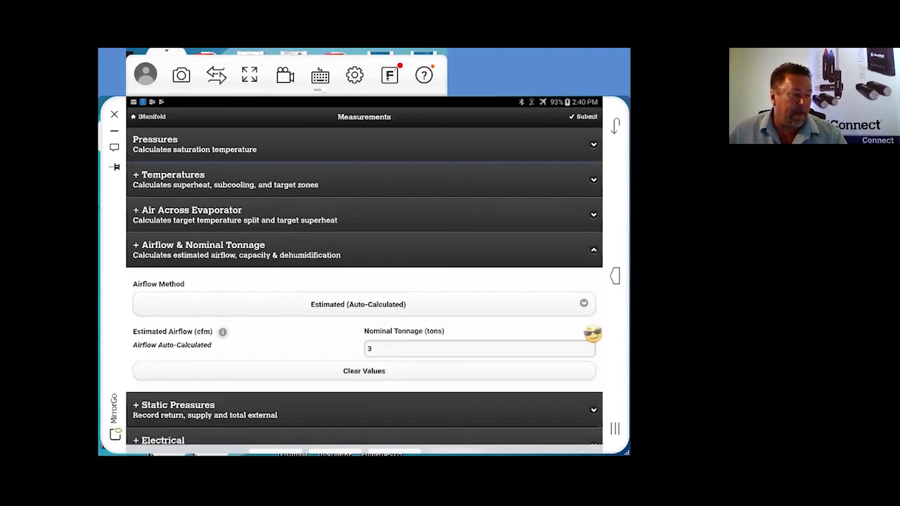
# - Set the supply air dry bulb temperature across the evaporator to 55 °F
pyautogui.click(166, 218)
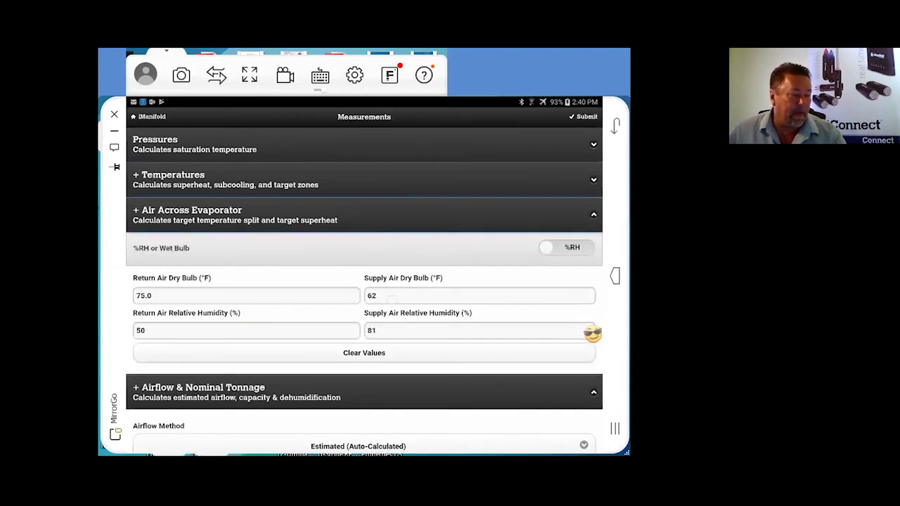
pyautogui.click(390, 298)
pyautogui.click(454, 317)
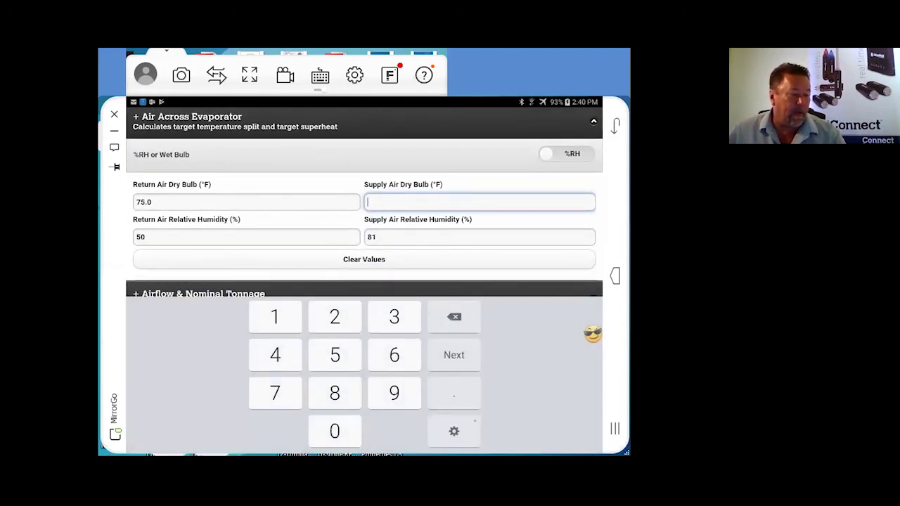
pyautogui.click(334, 355)
pyautogui.scroll(-2, 364, 202)
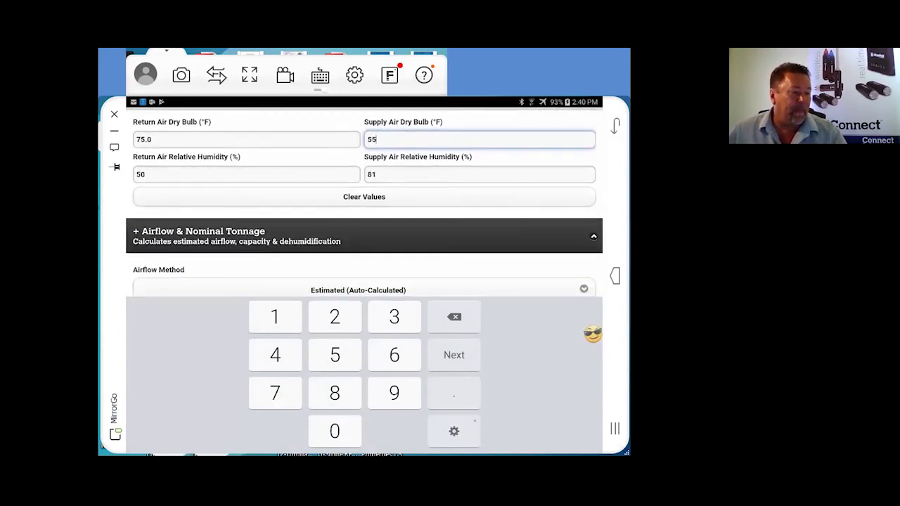
# - Set the supply air relative humidity across the evaporator to 51%
pyautogui.click(373, 176)
pyautogui.click(454, 317)
pyautogui.click(454, 317)
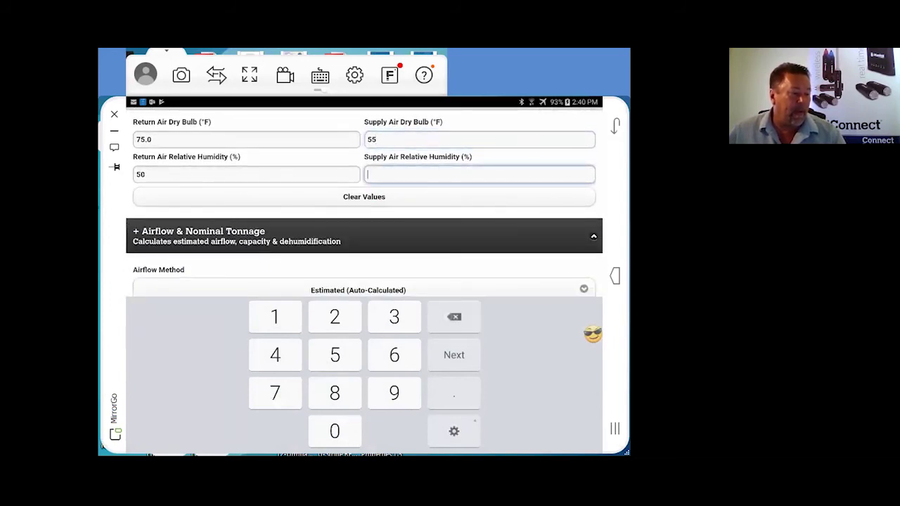
pyautogui.click(335, 355)
pyautogui.click(275, 316)
pyautogui.scroll(-3, 364, 202)
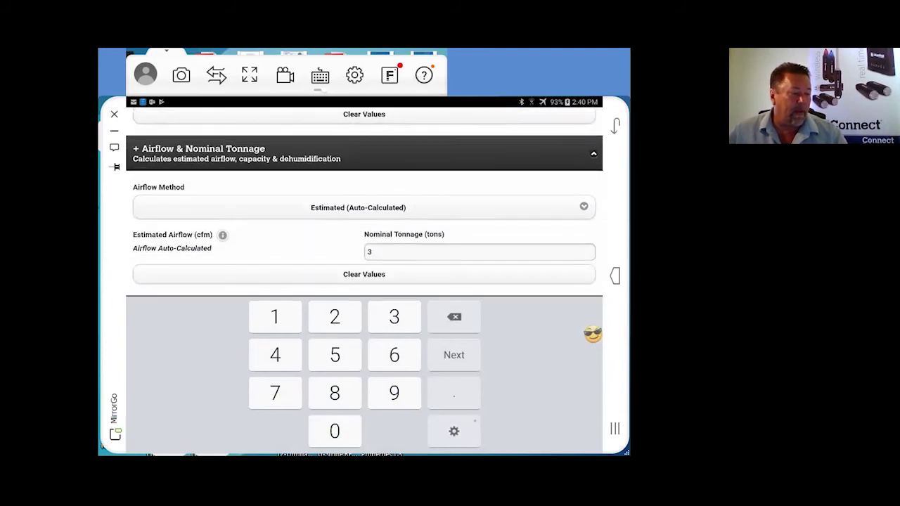
# - Open the Electrical measurements and set the condenser's nominal voltage to 240V
pyautogui.scroll(-4, 365, 201)
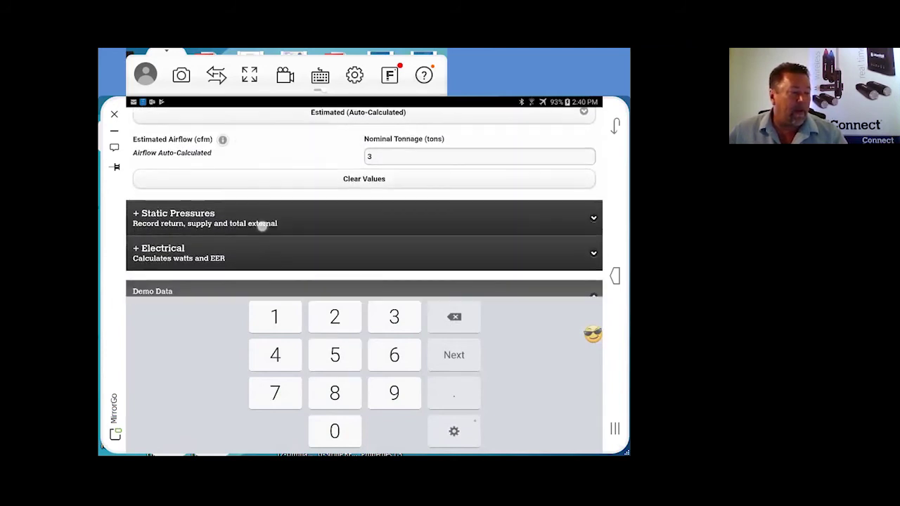
pyautogui.scroll(1, 364, 201)
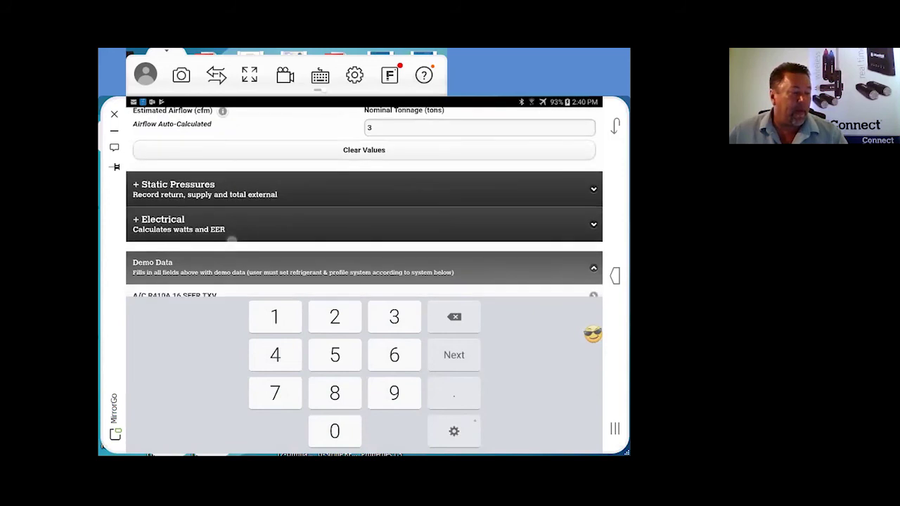
pyautogui.click(180, 217)
pyautogui.scroll(-5, 364, 281)
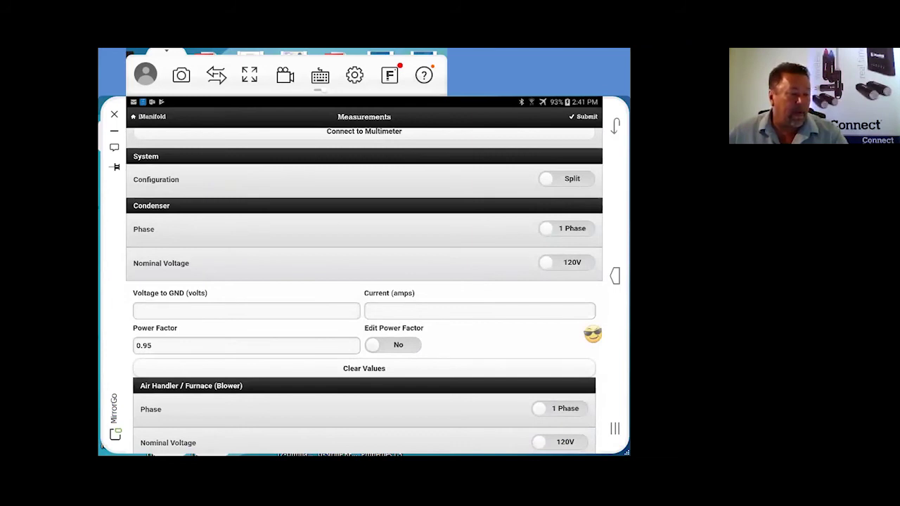
pyautogui.click(566, 263)
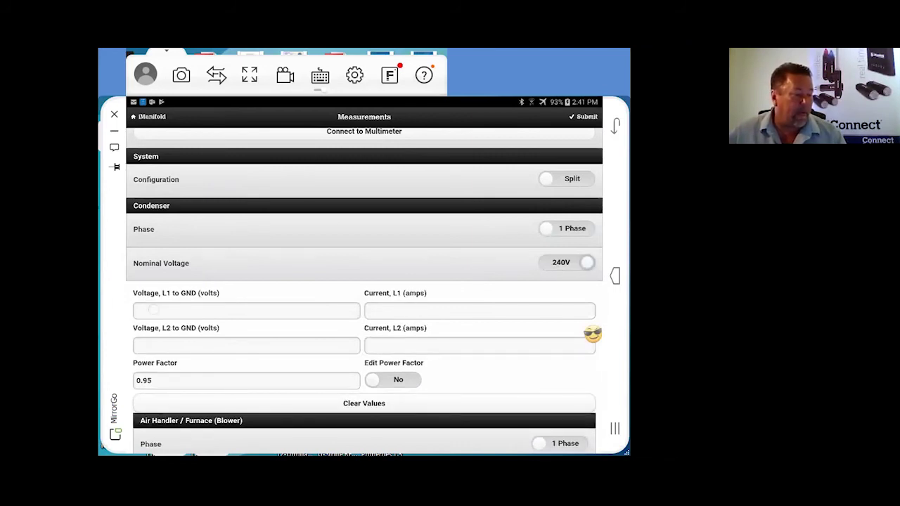
# - Enter 121 volts to ground and 10 amps for both L1 and L2 of the condenser
pyautogui.click(153, 309)
pyautogui.write('121')
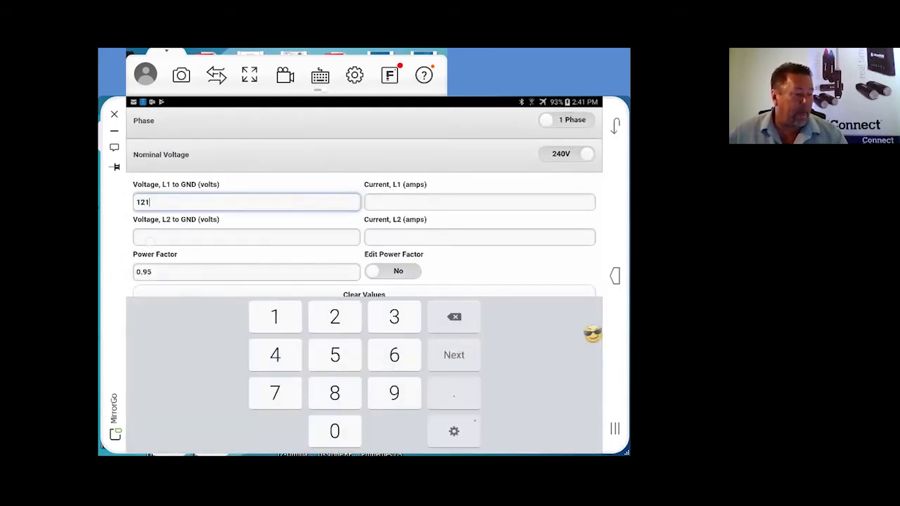
pyautogui.click(246, 237)
pyautogui.write('121')
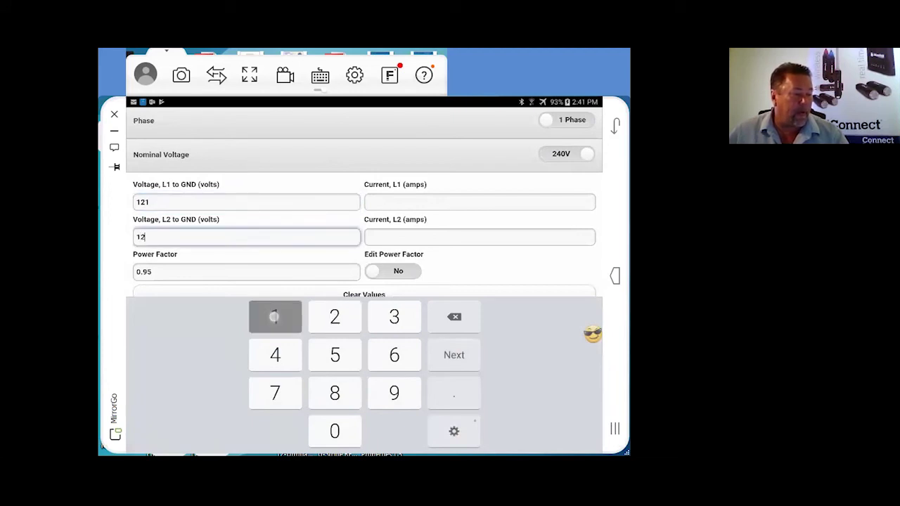
pyautogui.click(479, 202)
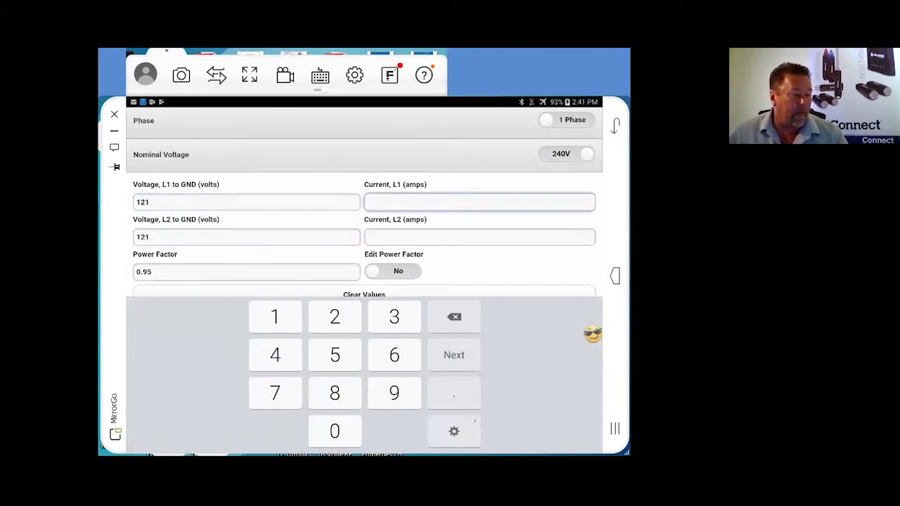
pyautogui.write('10')
pyautogui.click(478, 237)
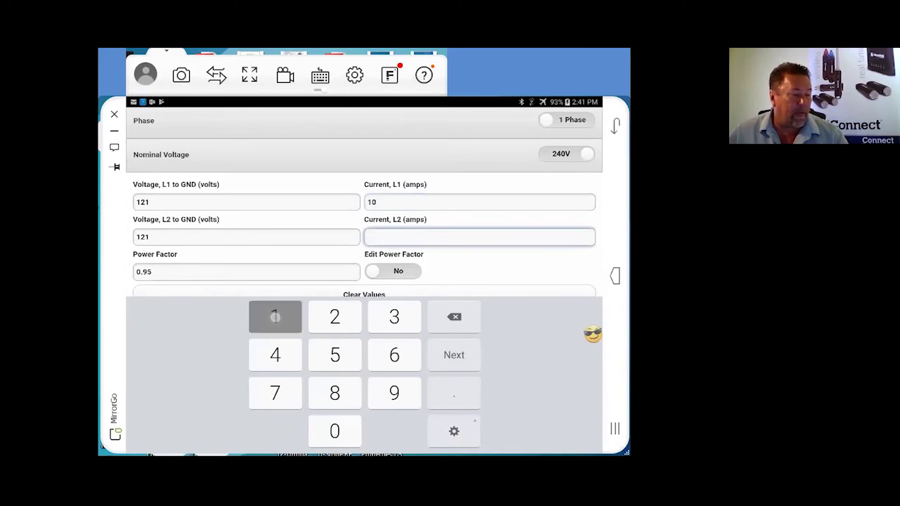
pyautogui.write('10')
# - Enter 121 volts to ground and 3.5 amps for the air handler blower and submit the measurements
pyautogui.scroll(-3, 252, 251)
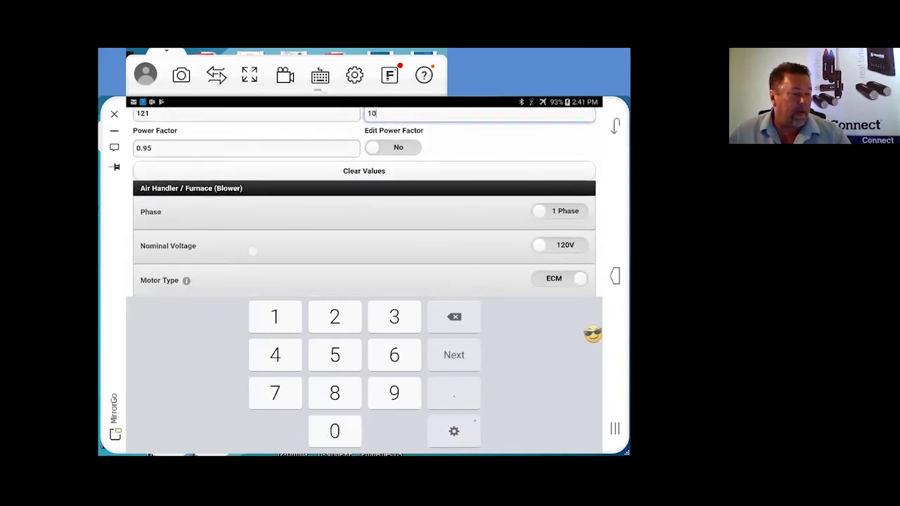
pyautogui.click(249, 223)
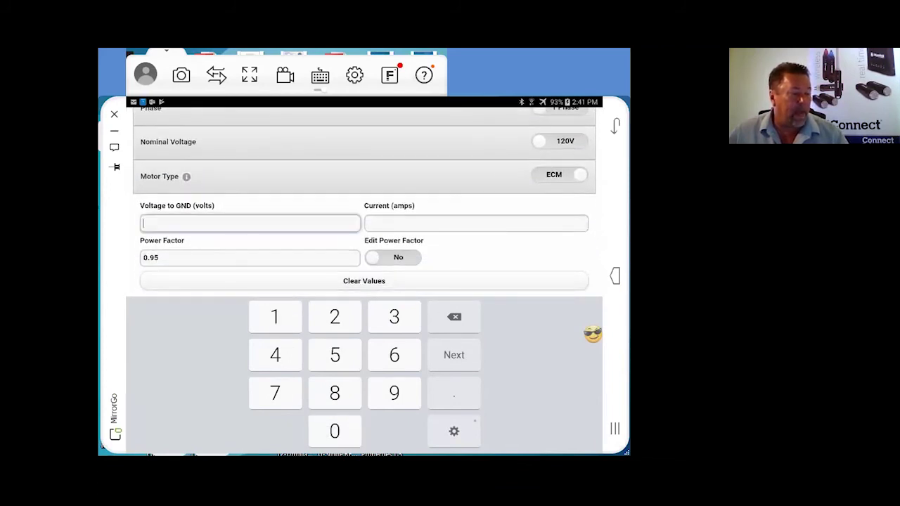
pyautogui.click(476, 223)
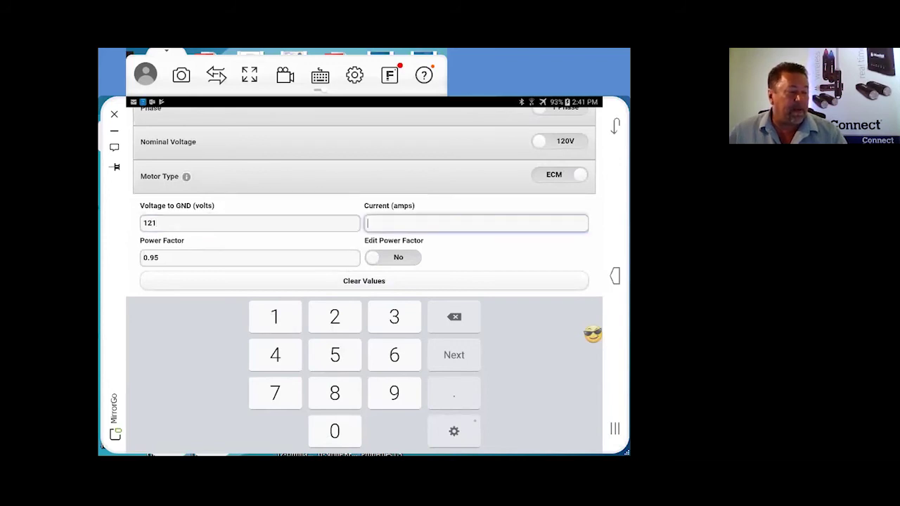
pyautogui.write('3.5')
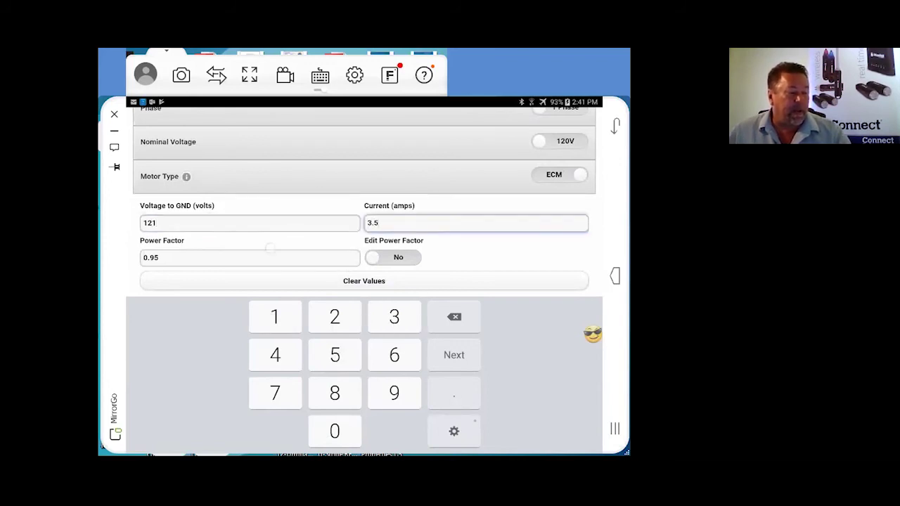
pyautogui.scroll(-3, 363, 203)
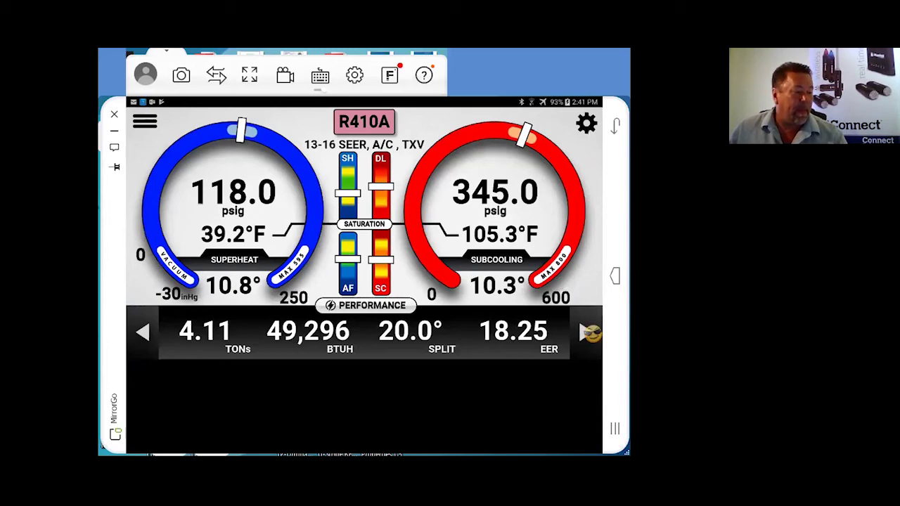
# - Reopen the measurements, collapse the expanded sections, check the entered pressures, and return to the gauges
pyautogui.click(145, 121)
pyautogui.click(150, 145)
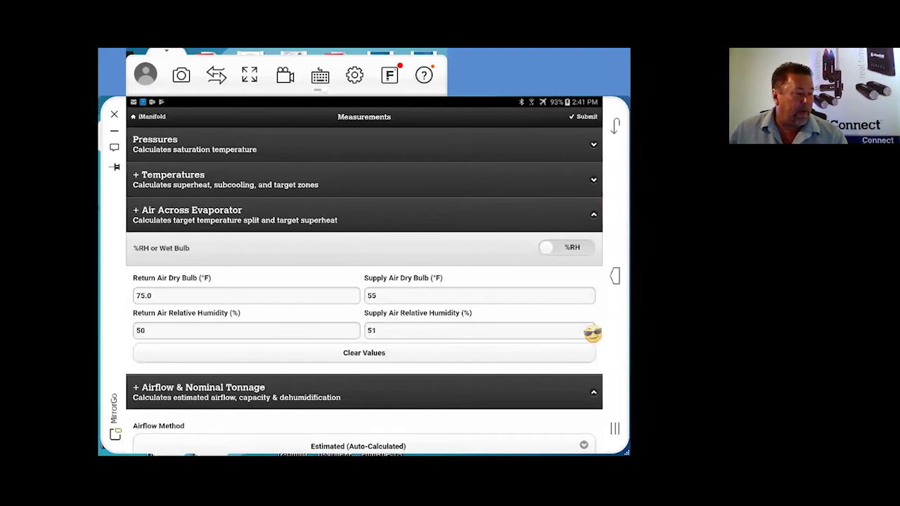
pyautogui.click(150, 213)
pyautogui.click(165, 249)
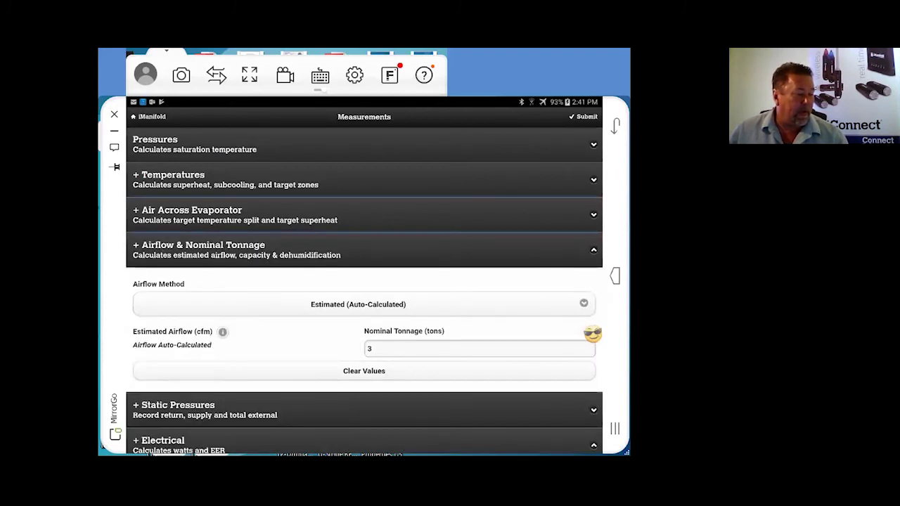
pyautogui.click(162, 325)
pyautogui.click(170, 146)
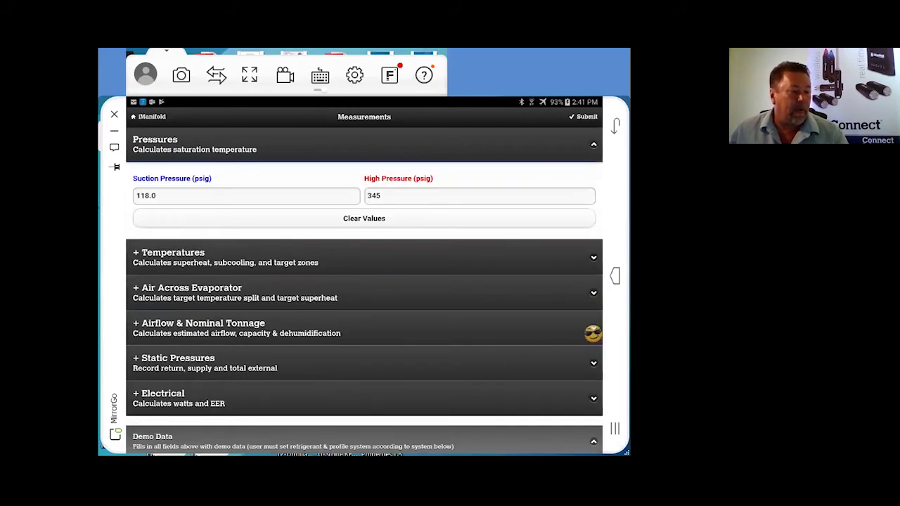
pyautogui.click(143, 116)
pyautogui.click(145, 122)
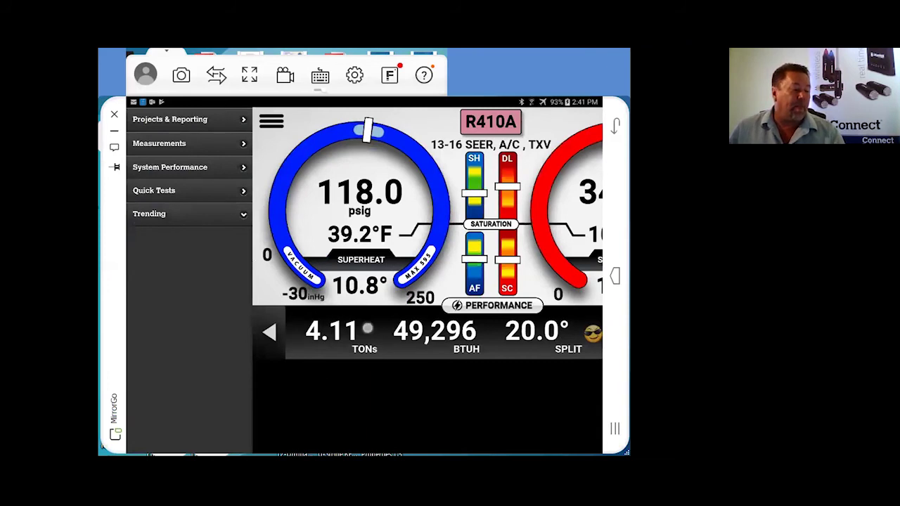
pyautogui.click(338, 338)
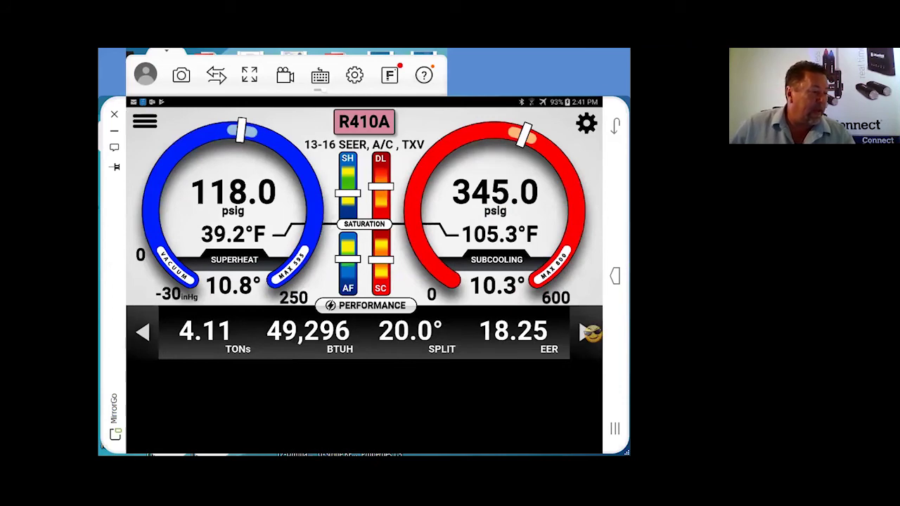
# - Check the Air Across Evaporator values and the nominal tonnage, and submit the measurements
pyautogui.click(145, 121)
pyautogui.click(159, 143)
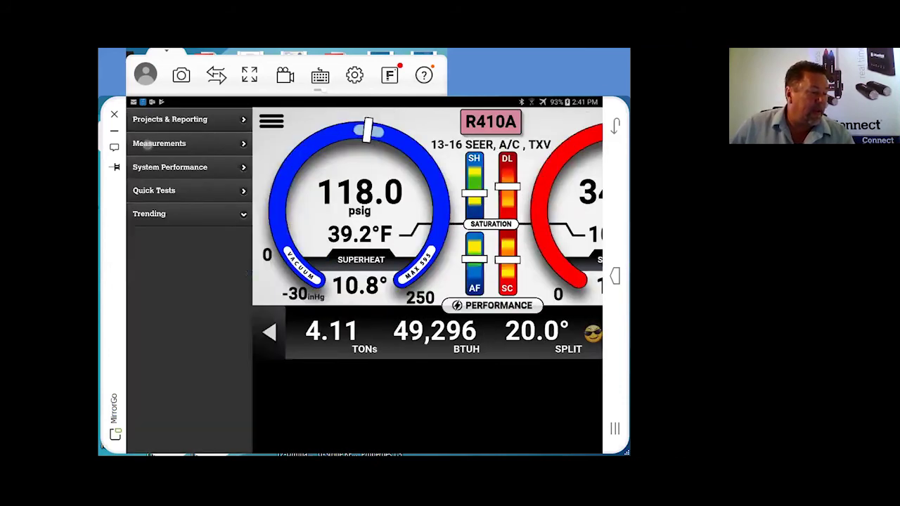
pyautogui.click(147, 149)
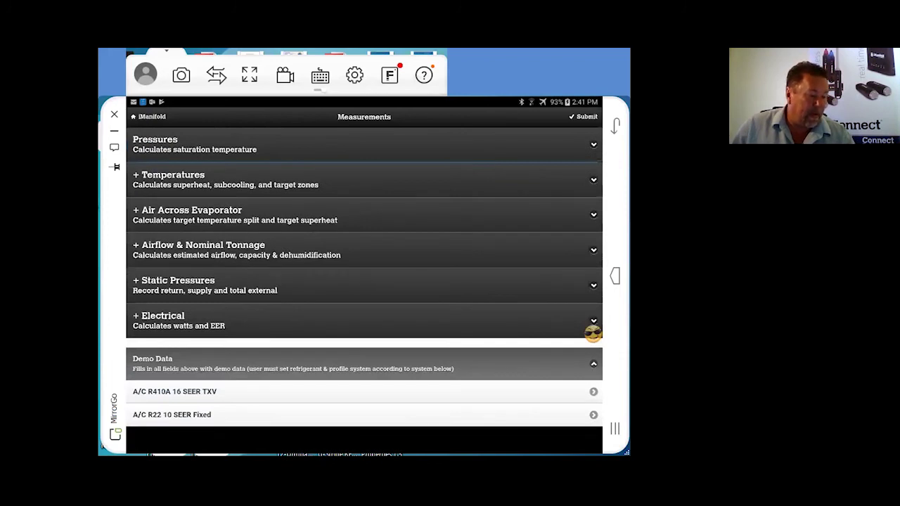
pyautogui.click(187, 214)
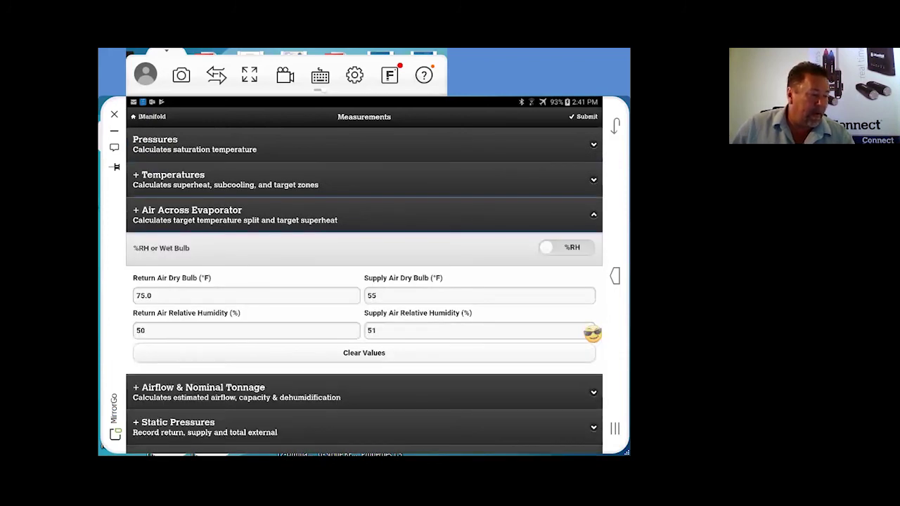
pyautogui.click(151, 216)
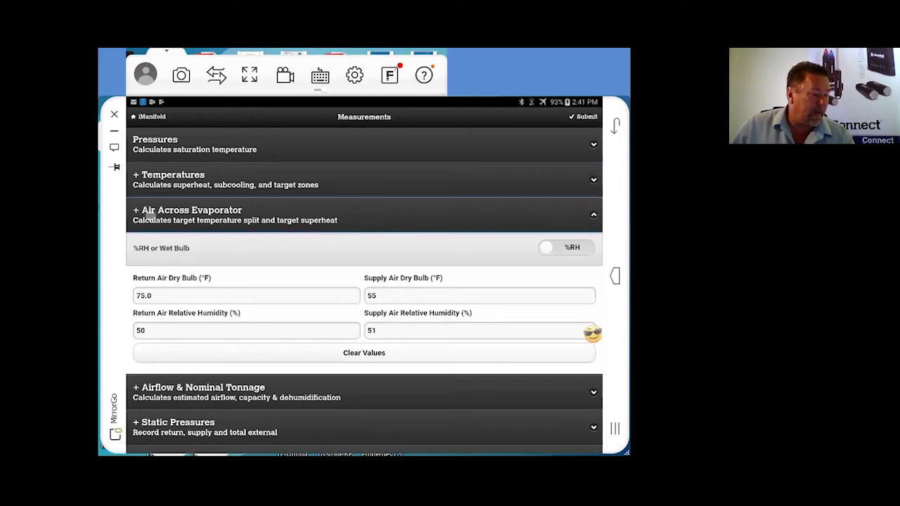
pyautogui.click(154, 251)
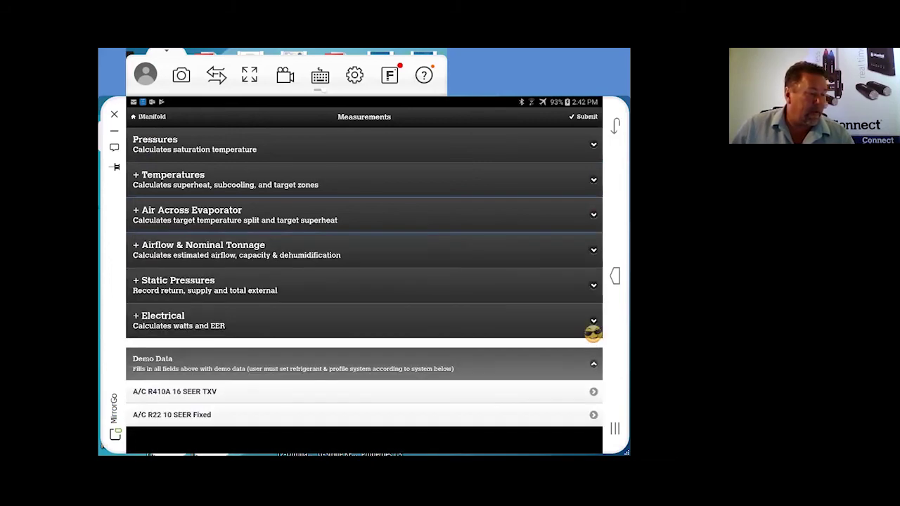
pyautogui.click(478, 347)
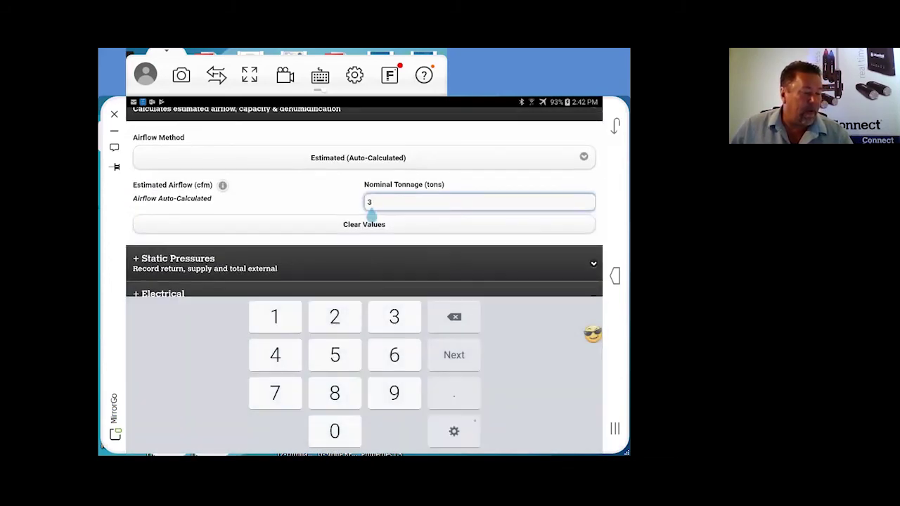
pyautogui.click(453, 355)
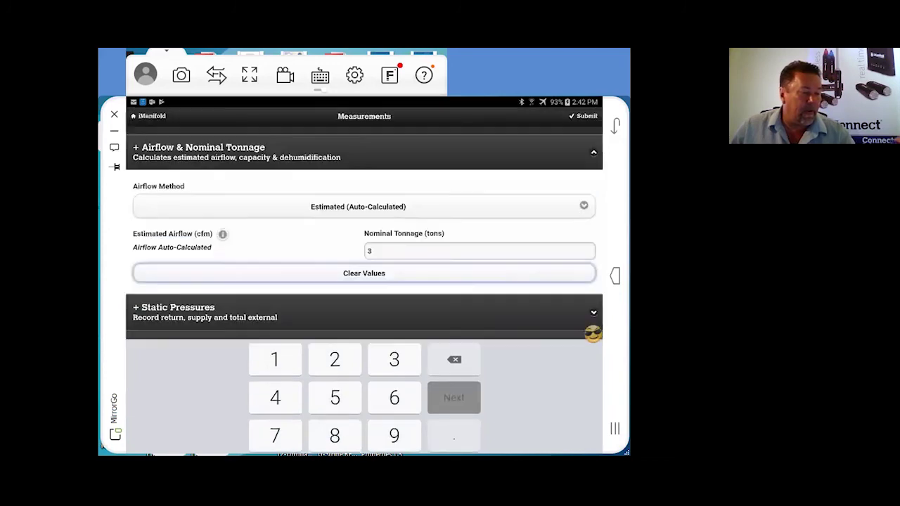
pyautogui.click(582, 116)
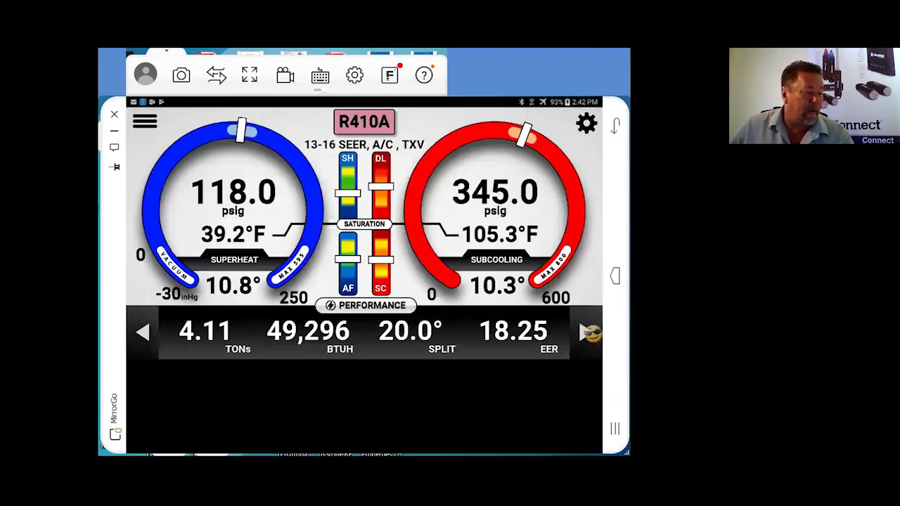
# - Capture the outgoing measurements in the project session for the reports
pyautogui.click(144, 122)
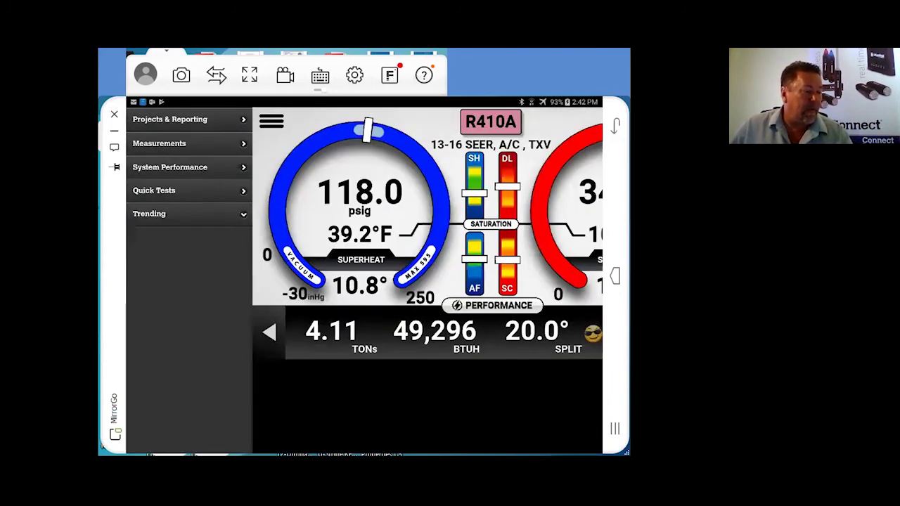
pyautogui.click(170, 120)
pyautogui.moveTo(222, 358); pyautogui.dragTo(211, 231)
pyautogui.click(313, 295)
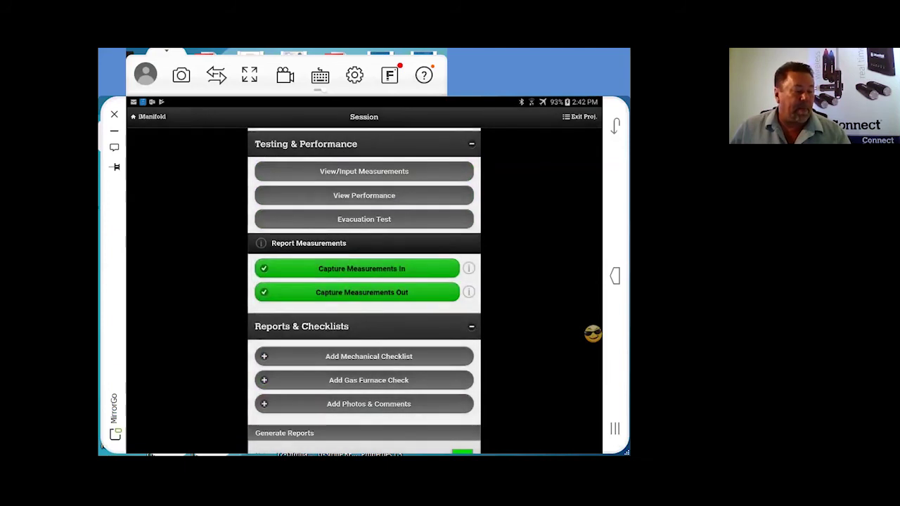
# - Generate a preview of the Annualized Savings report with the logo and marketing message included
pyautogui.moveTo(206, 366); pyautogui.dragTo(182, 214)
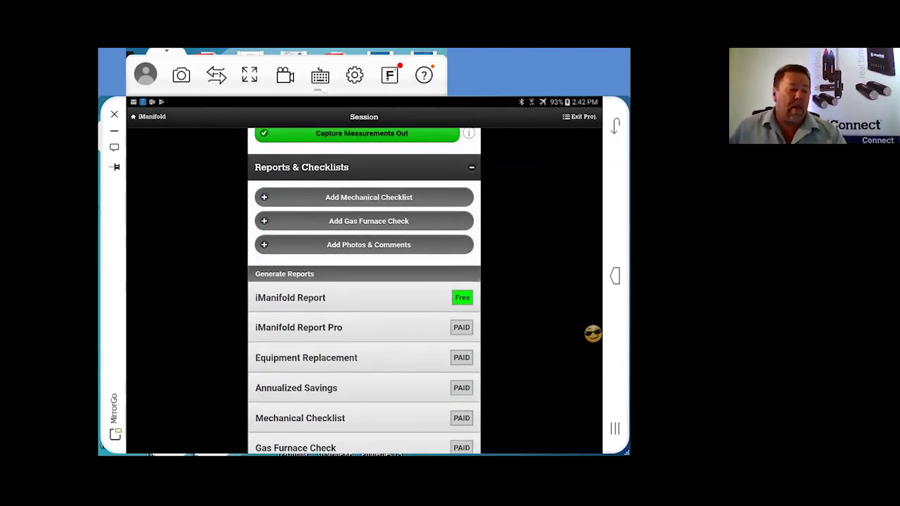
pyautogui.moveTo(203, 346); pyautogui.dragTo(193, 260)
pyautogui.moveTo(203, 333); pyautogui.dragTo(199, 295)
pyautogui.click(296, 275)
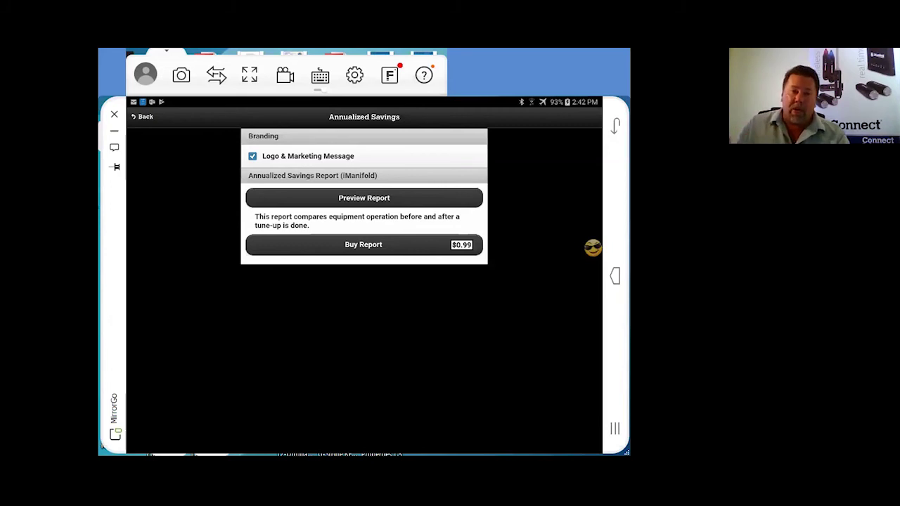
pyautogui.click(345, 199)
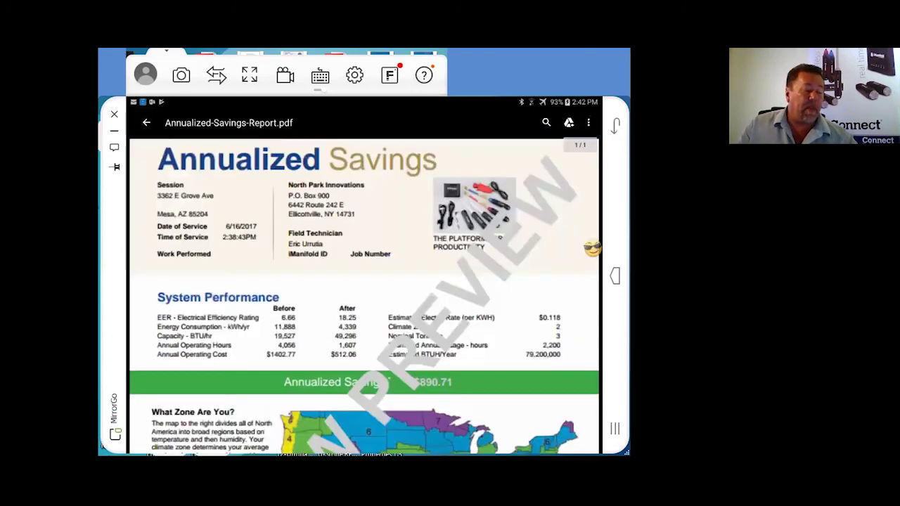
# - Examine the Annualized Savings report's before and after system performance, annualized savings and climate zone map
pyautogui.moveTo(182, 371); pyautogui.dragTo(182, 337)
pyautogui.moveTo(179, 270); pyautogui.dragTo(179, 366)
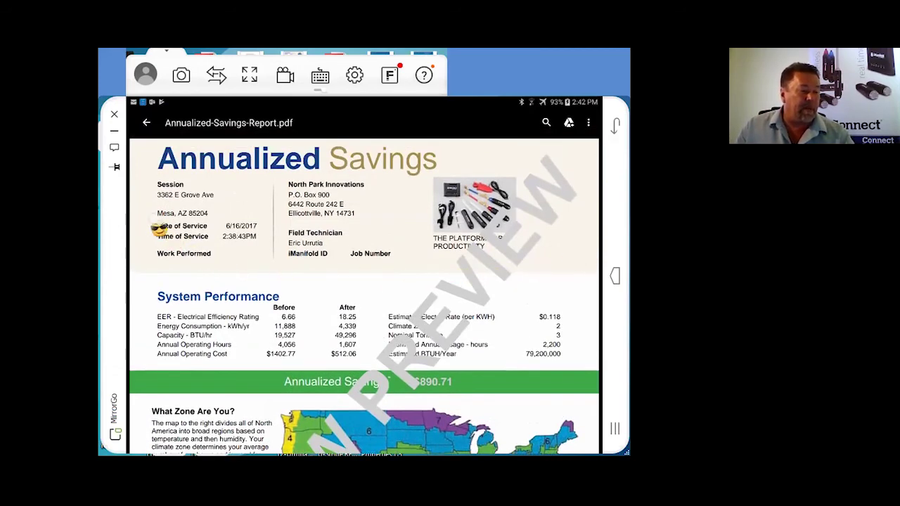
pyautogui.rightClick(135, 236)
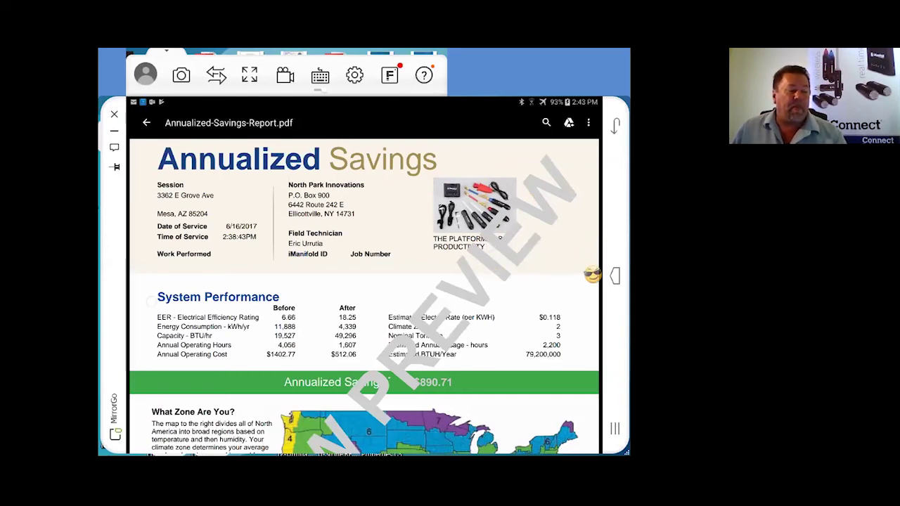
pyautogui.scroll(-1, 592, 275)
pyautogui.scroll(-3, 592, 275)
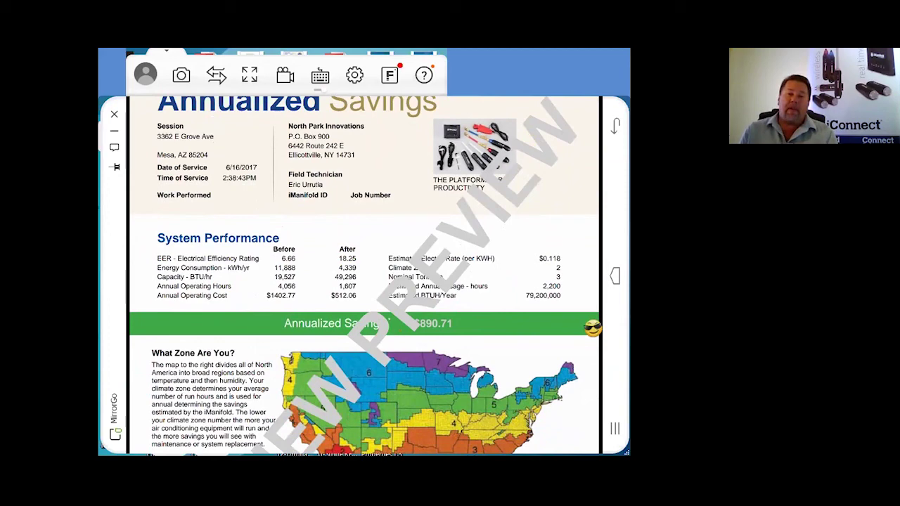
pyautogui.scroll(2, 591, 328)
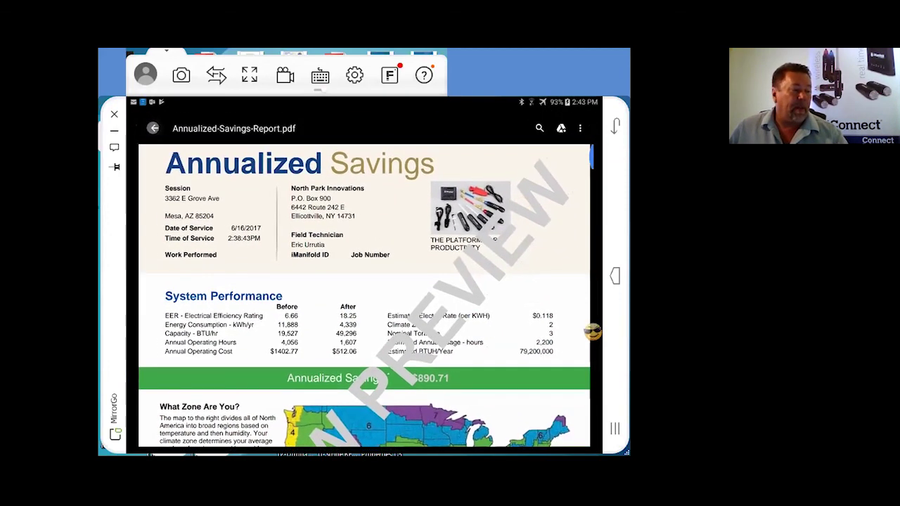
# - Close the Annualized Savings preview and look through the session's Reports & Checklists and Generate Reports options
pyautogui.press('Escape')
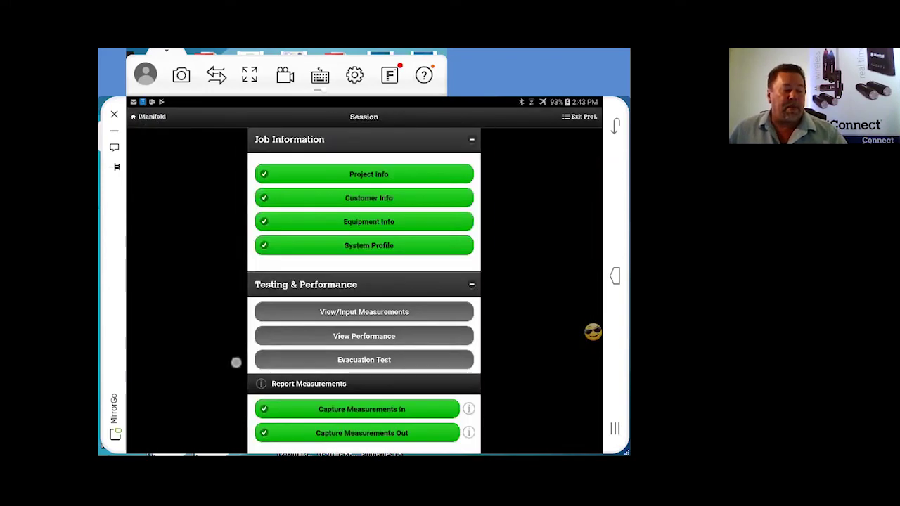
pyautogui.moveTo(234, 363); pyautogui.dragTo(225, 236)
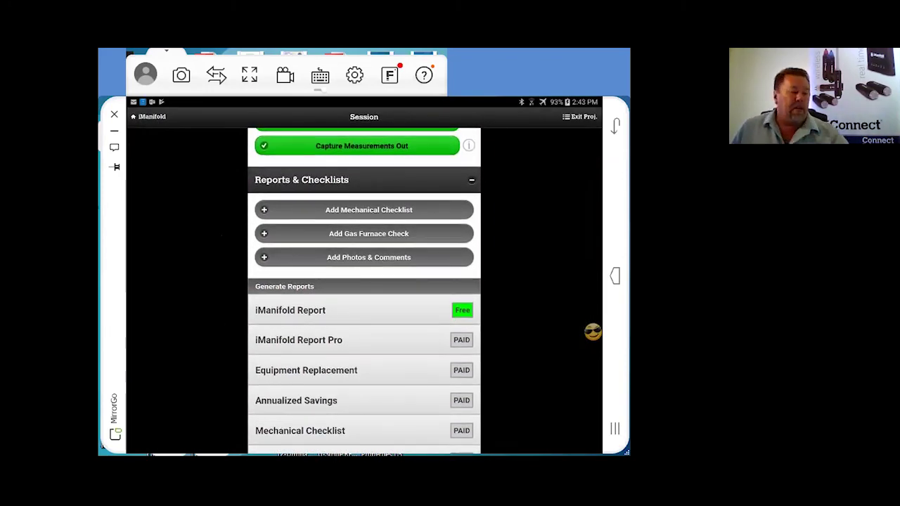
pyautogui.moveTo(184, 316); pyautogui.dragTo(171, 173)
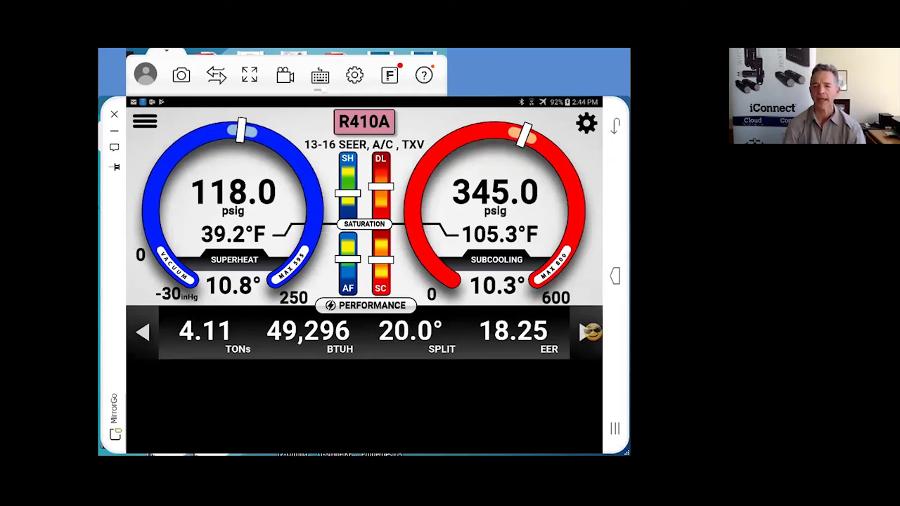
# - Leave the gauge display for the Standard report in Google Drive and examine its measurements, system information and system performance
pyautogui.click(145, 121)
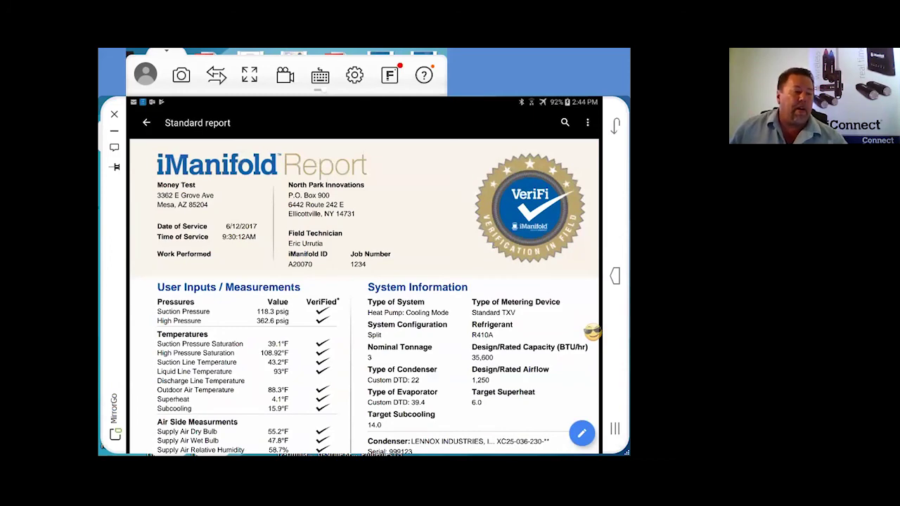
pyautogui.scroll(-2, 364, 282)
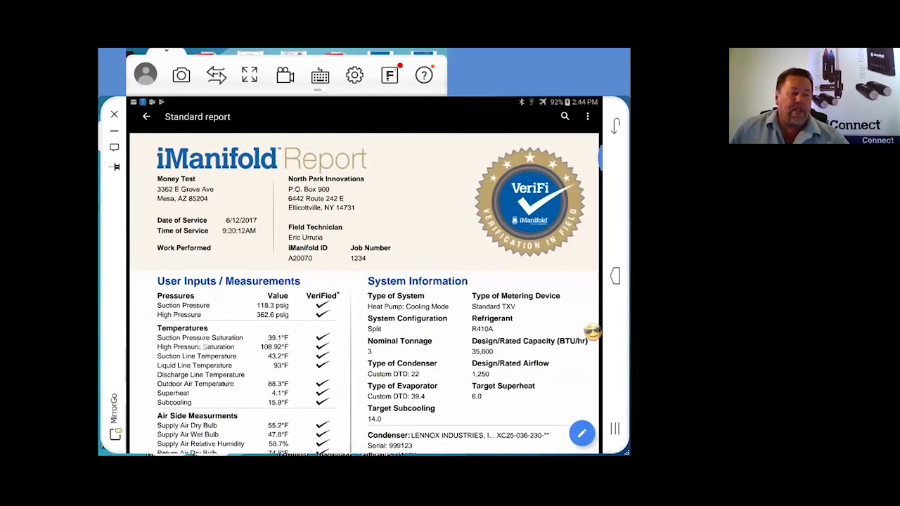
pyautogui.scroll(-2, 364, 281)
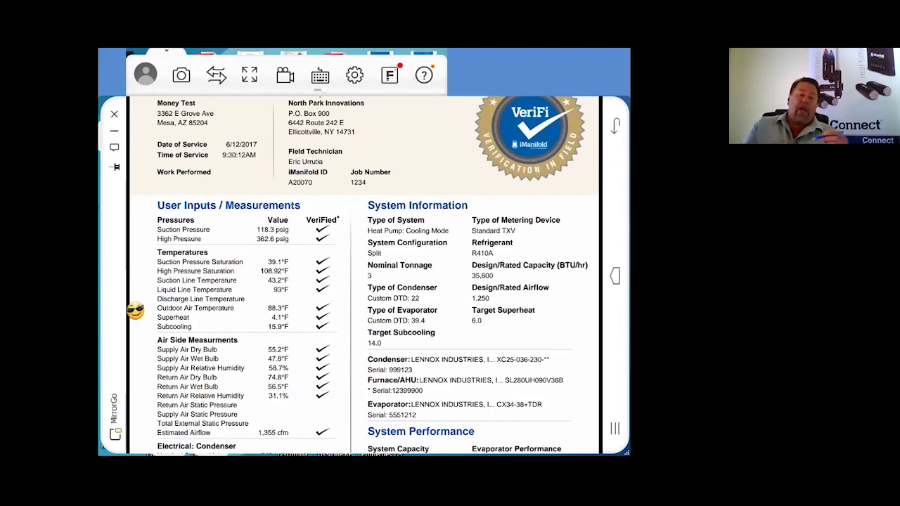
pyautogui.scroll(-3, 135, 310)
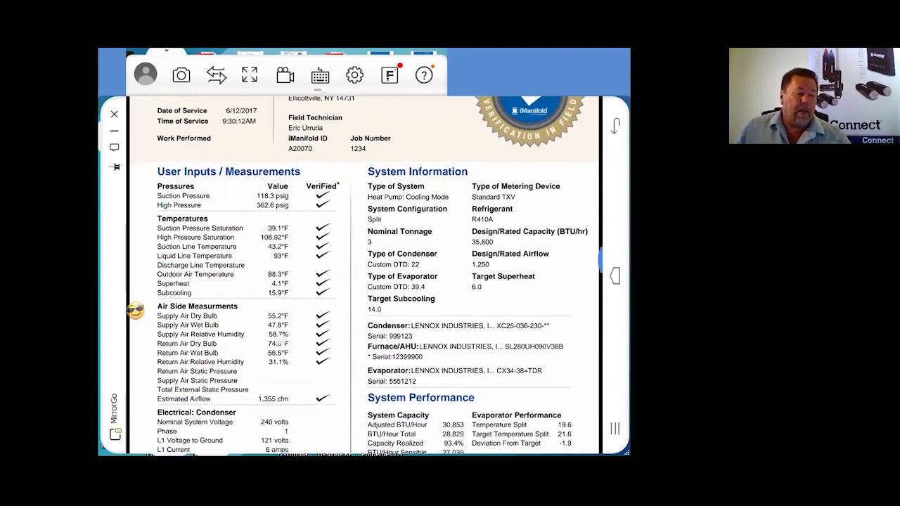
pyautogui.scroll(-1, 135, 310)
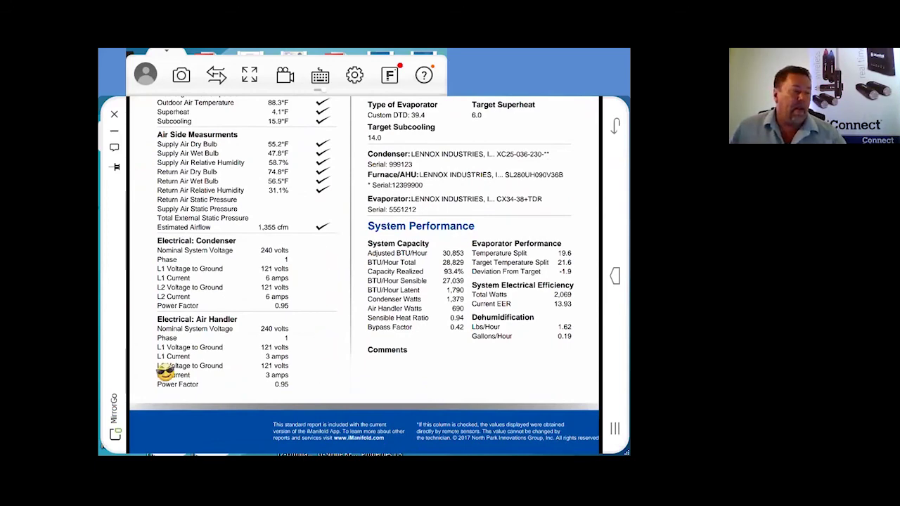
pyautogui.scroll(1, 136, 372)
pyautogui.scroll(4, 134, 372)
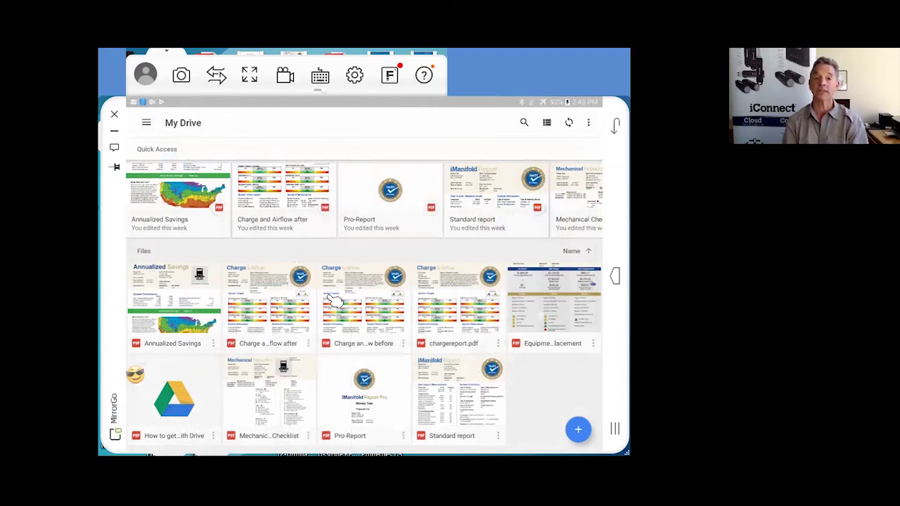
# - Open the Equipment Replacement report from My Drive and compare the costs, savings and details for As Tested, After Repair and After Replacement
pyautogui.click(545, 321)
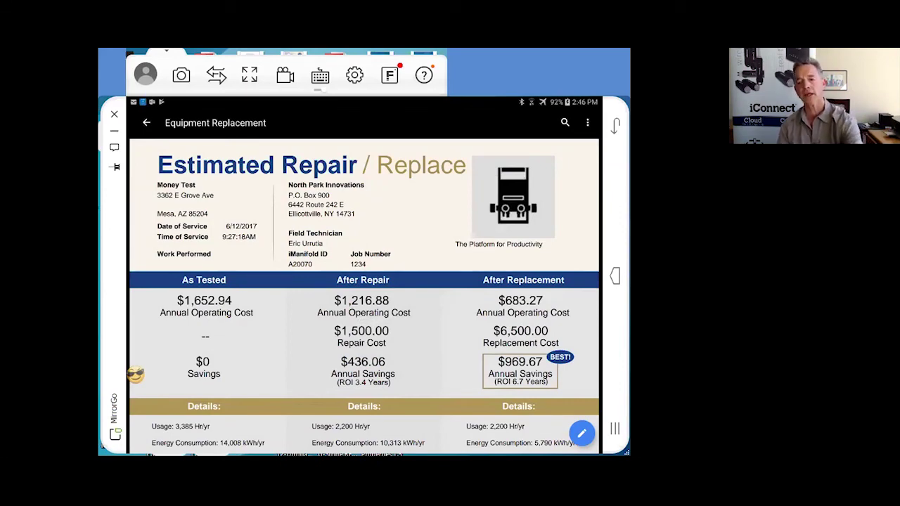
pyautogui.moveTo(263, 391)
pyautogui.mouseDown()
pyautogui.moveTo(261, 331)
pyautogui.moveTo(238, 258)
pyautogui.mouseUp()
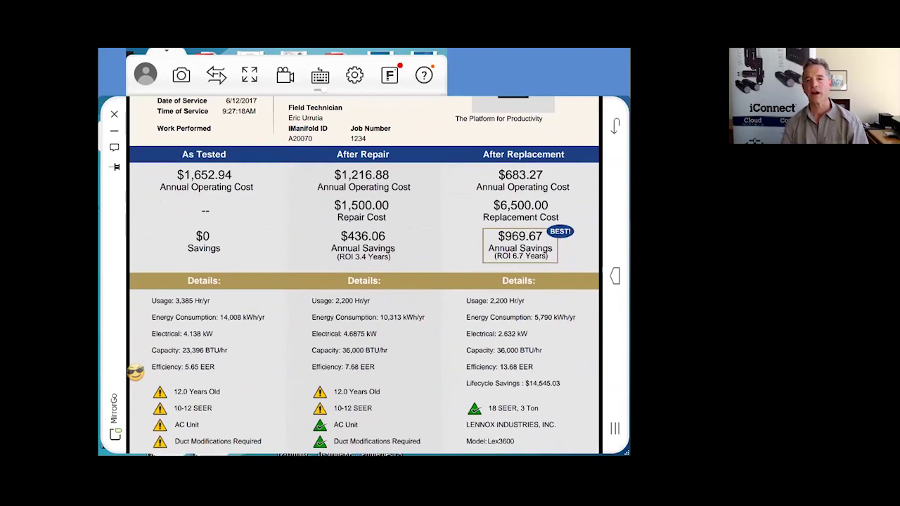
pyautogui.moveTo(270, 396)
pyautogui.mouseDown()
pyautogui.moveTo(258, 242)
pyautogui.moveTo(285, 346)
pyautogui.moveTo(279, 402)
pyautogui.mouseUp()
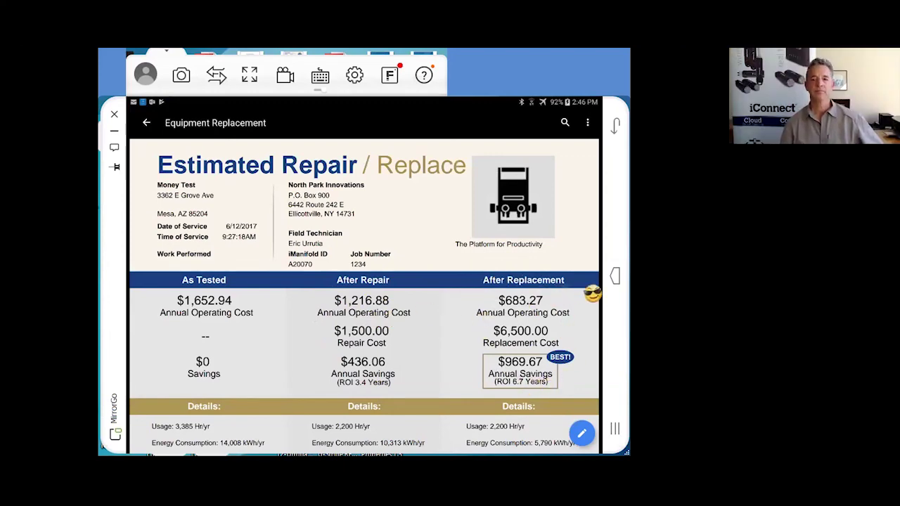
pyautogui.scroll(-2, 592, 294)
pyautogui.scroll(-5, 593, 294)
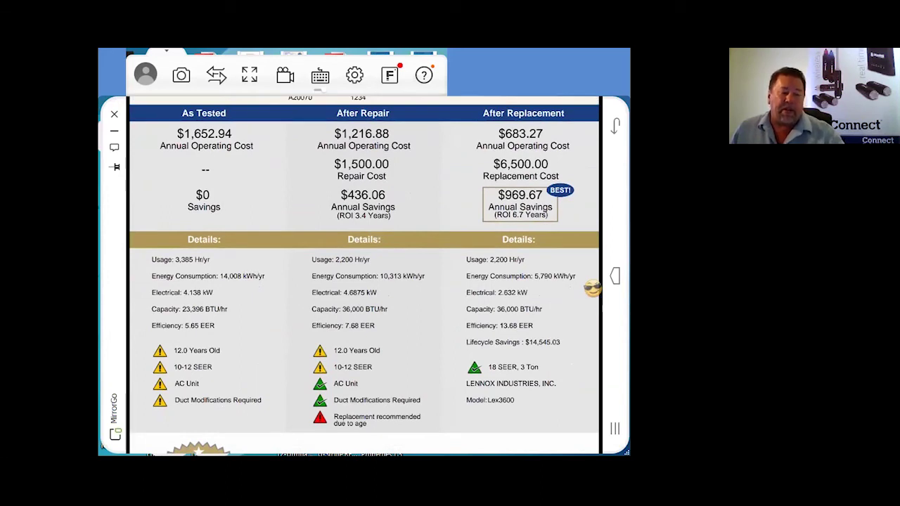
pyautogui.scroll(3, 592, 288)
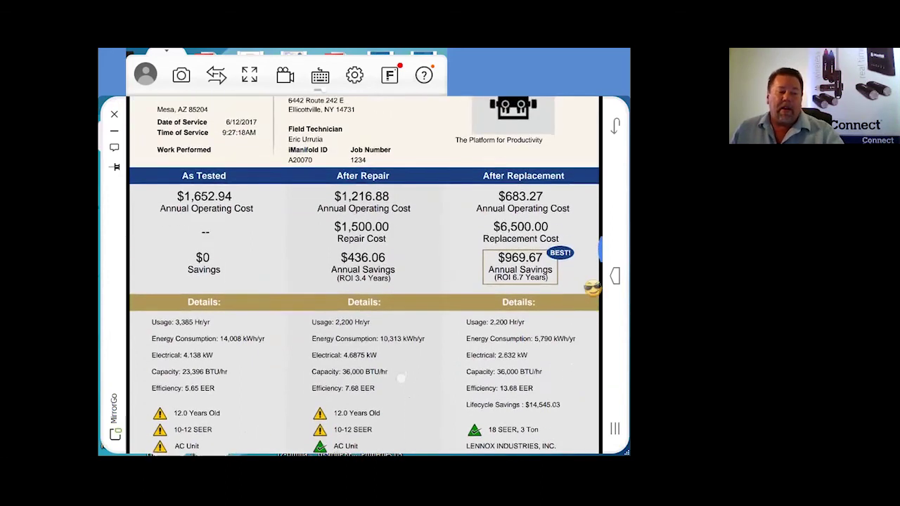
pyautogui.hscroll(-2, 593, 288)
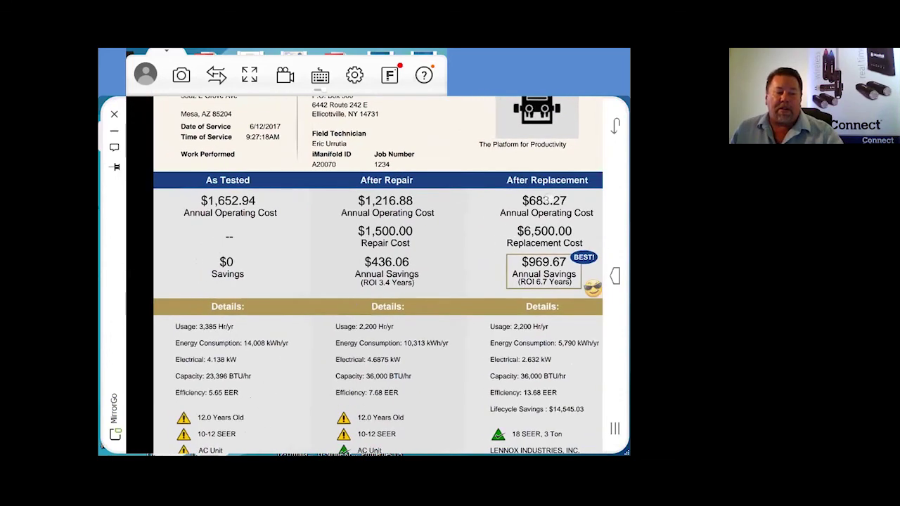